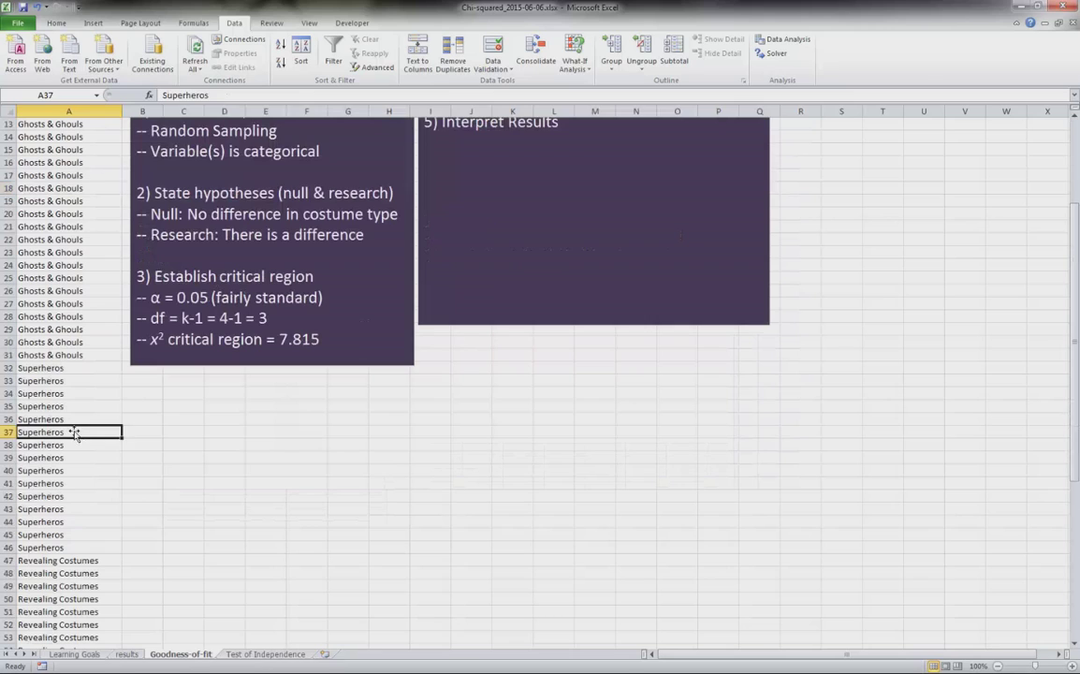
- Examine the costume-type entries down column A and the listed hypothesis-test steps, including the degrees of freedom and critical region
scroll(66, 416, "down", 5)
left_click(73, 394)
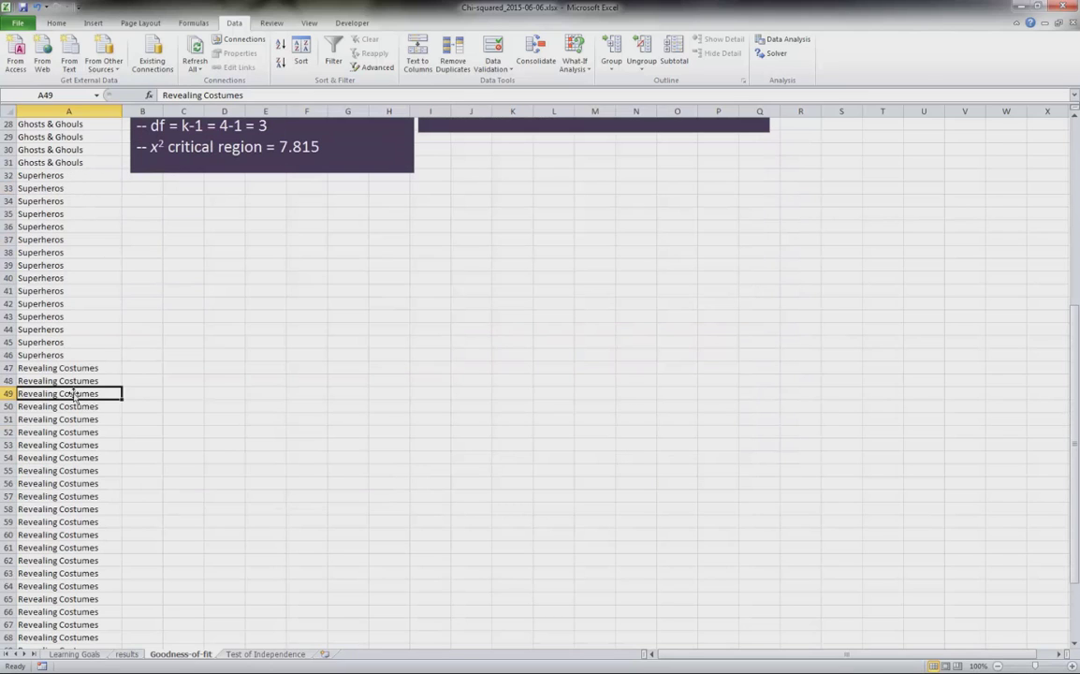
scroll(73, 394, "down", 5)
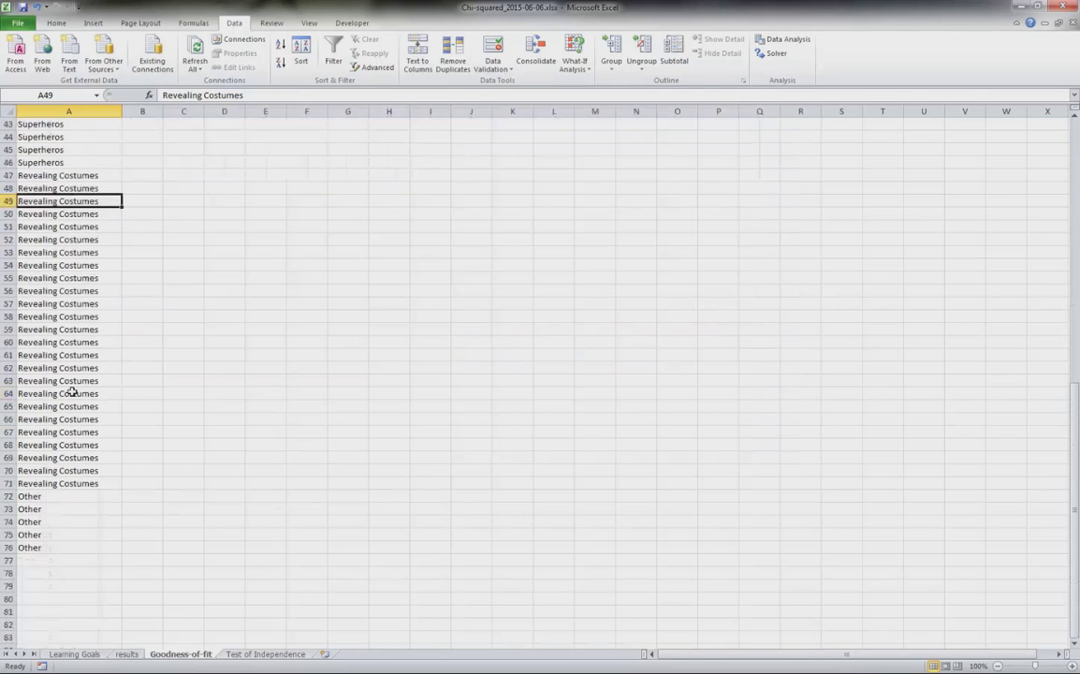
left_click(67, 497)
scroll(289, 522, "up", 14)
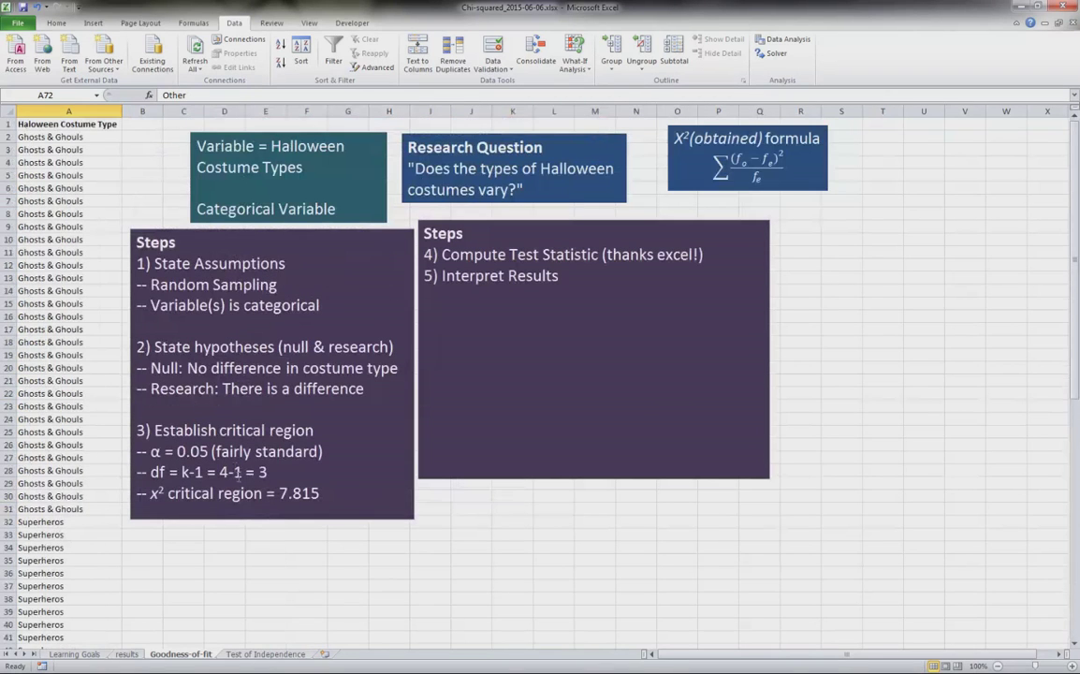
left_click(228, 472)
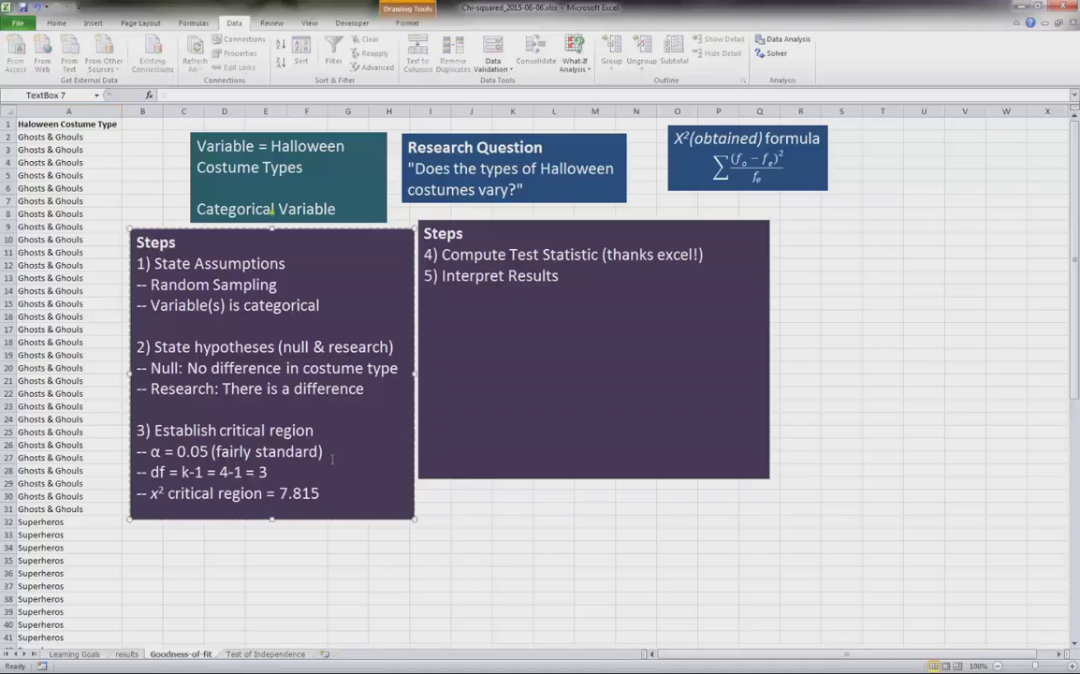
left_click(264, 493)
double_click(284, 499)
left_click(538, 352)
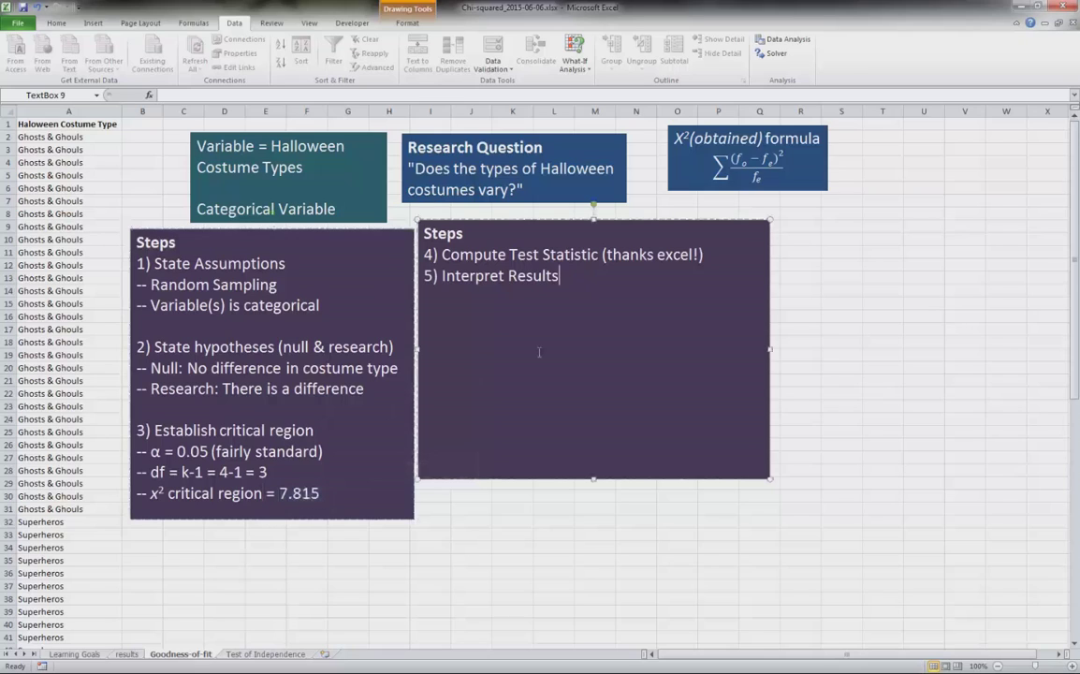
left_click(709, 257)
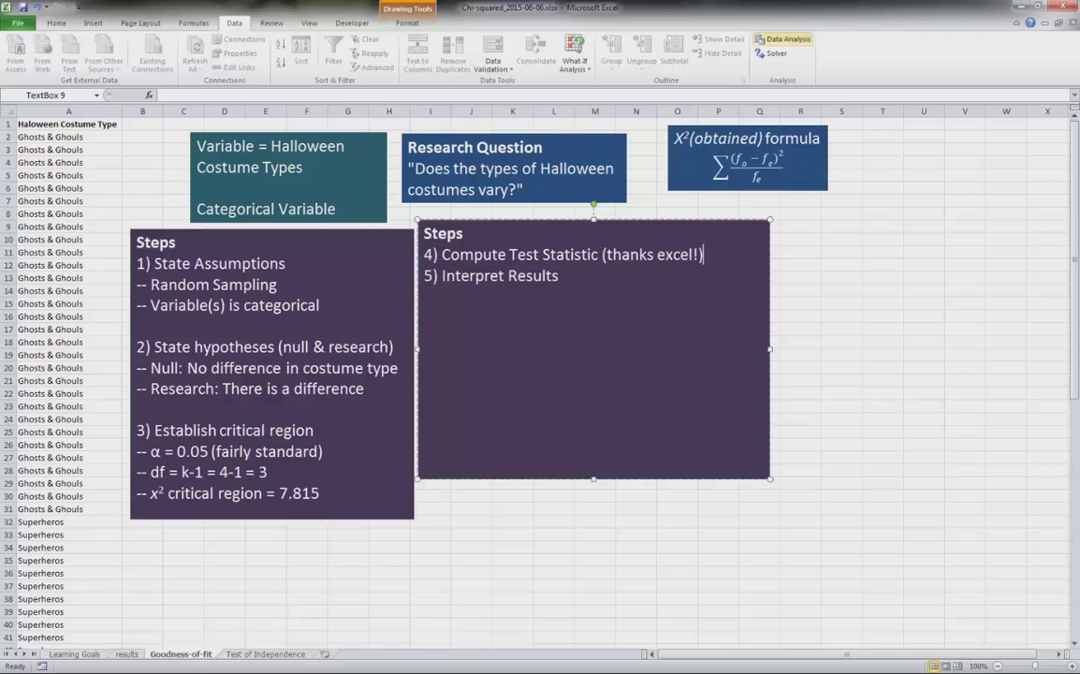
- Review the list of available Data Analysis tools without running any of them
left_click(785, 39)
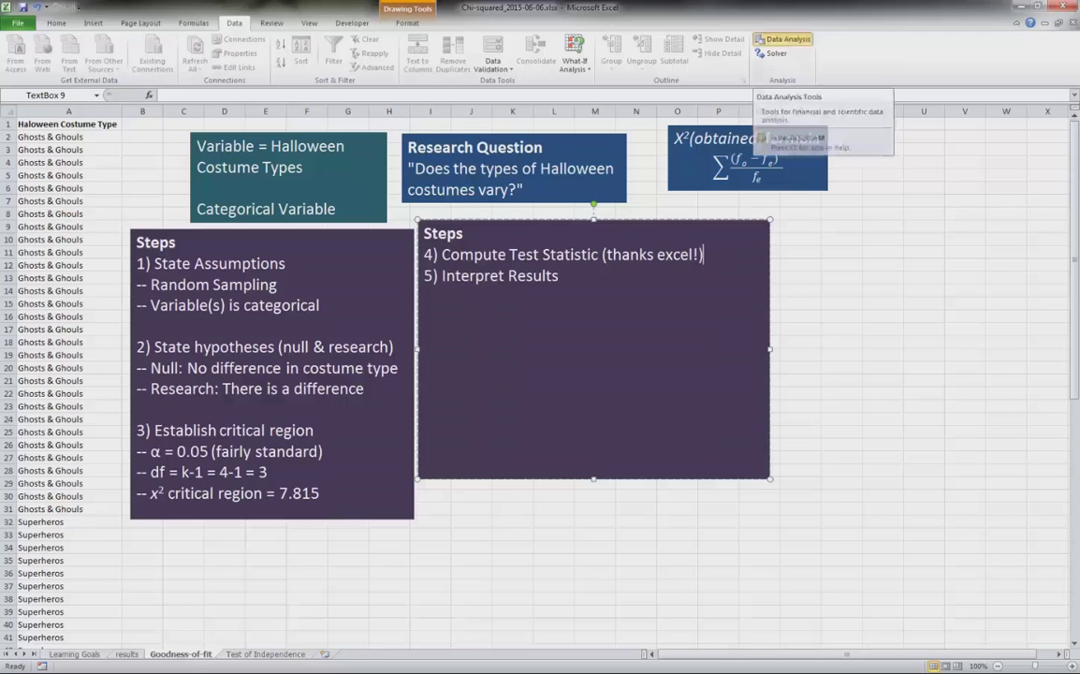
left_click_drag(562, 157, 553, 201)
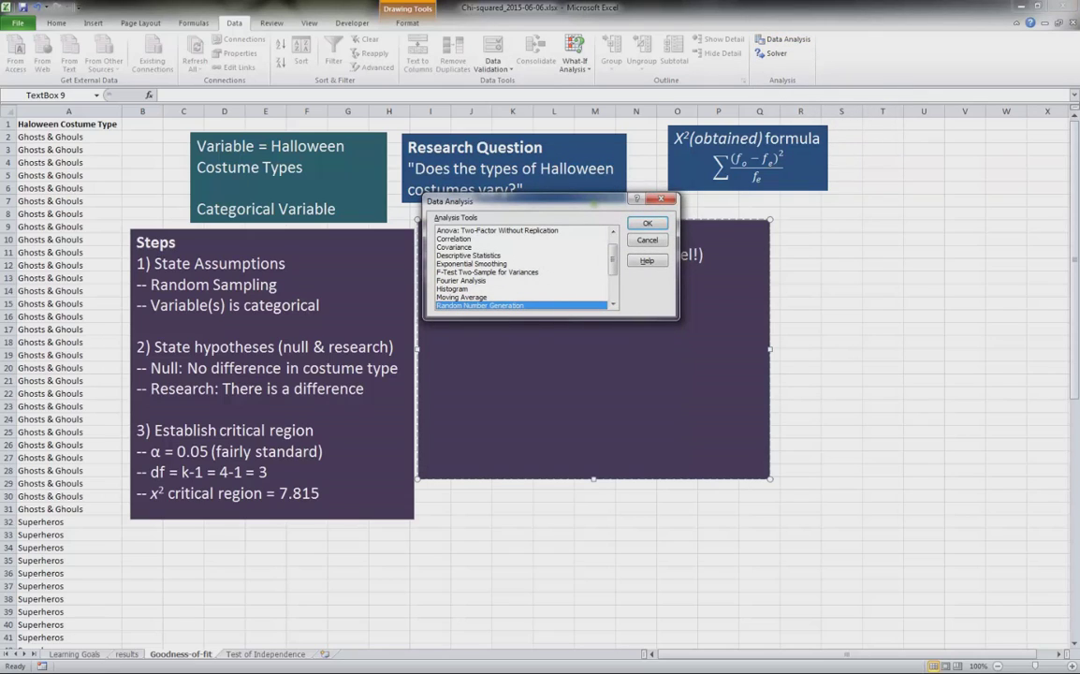
key("Escape")
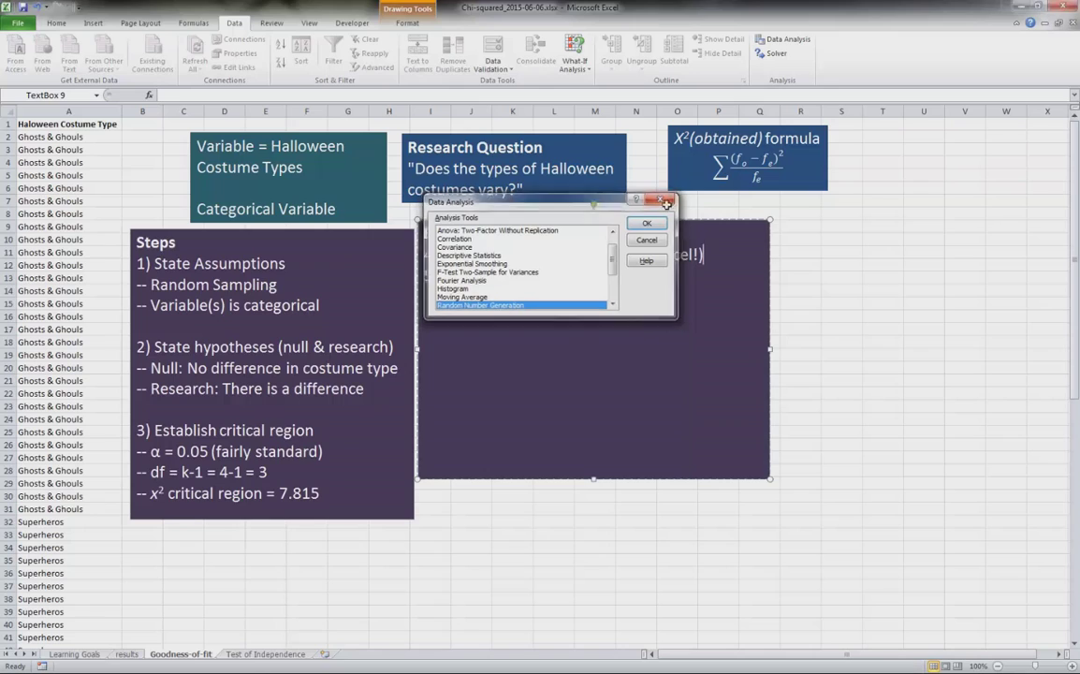
left_click(893, 305)
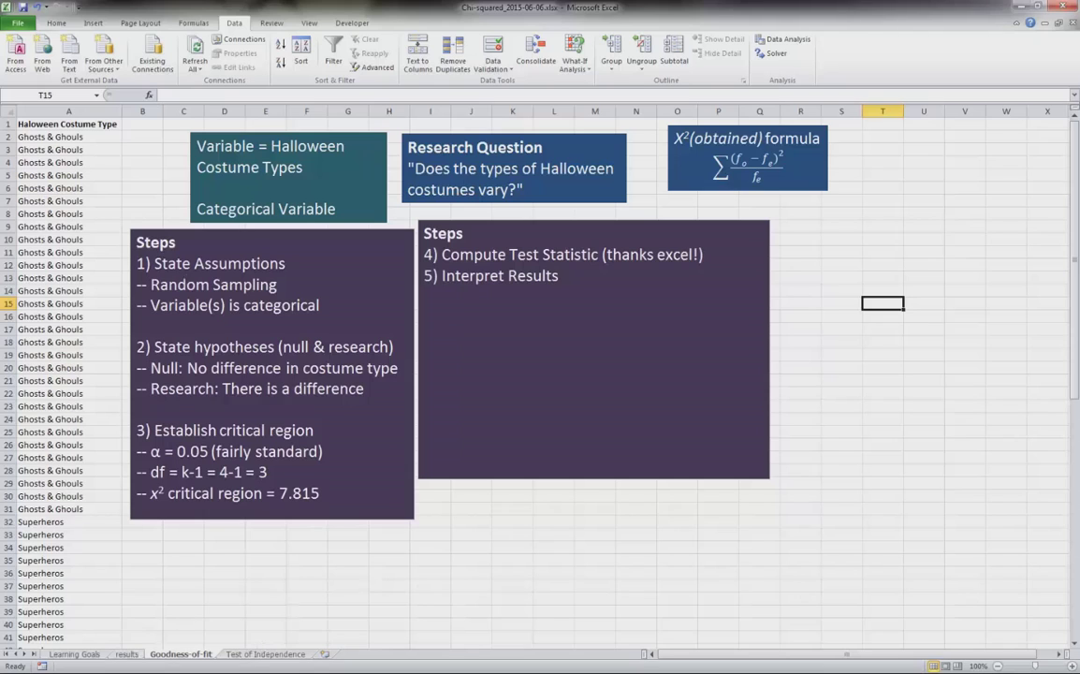
- On the results sheet, build the PivotTable with Haloween Costume Type as both the row labels and the counted values
left_click(127, 655)
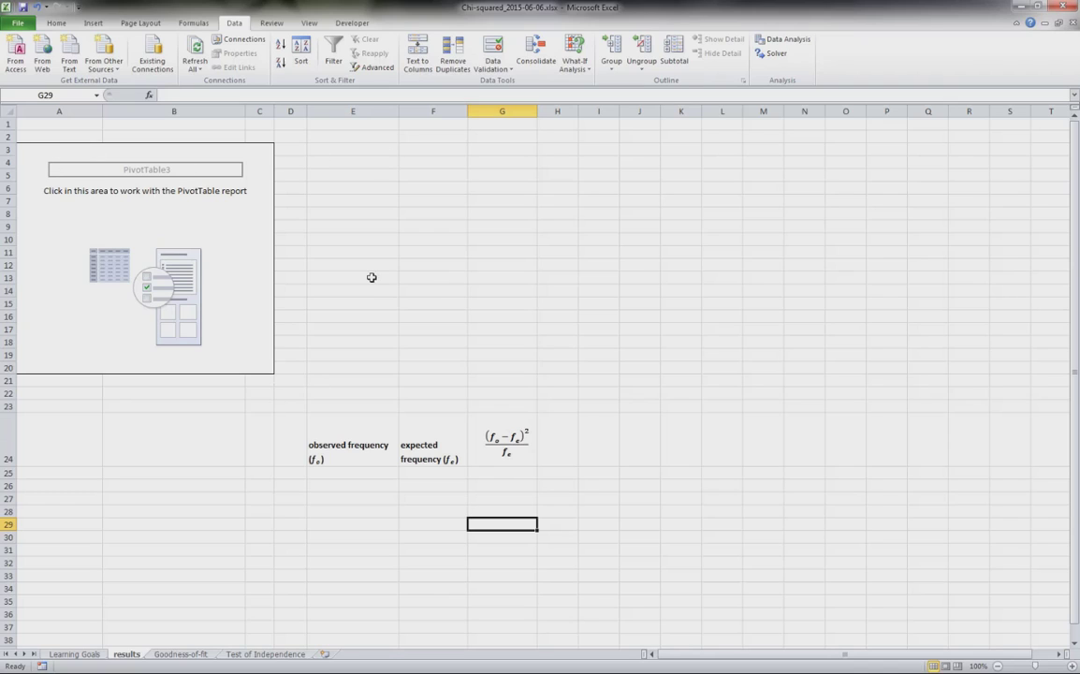
left_click(50, 152)
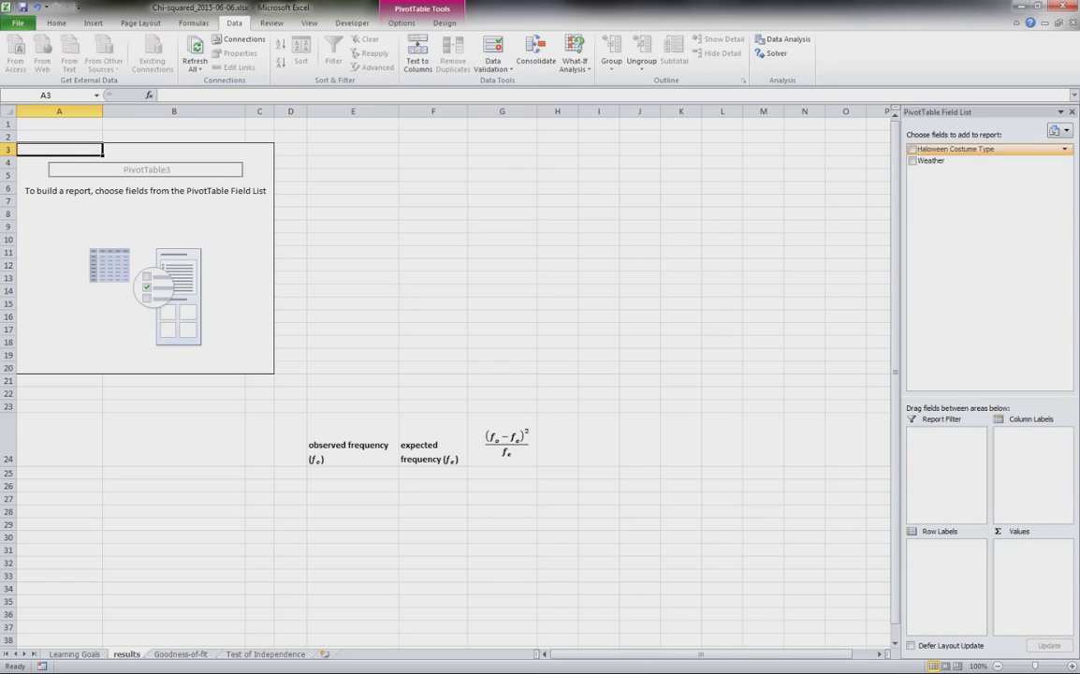
left_click(927, 151)
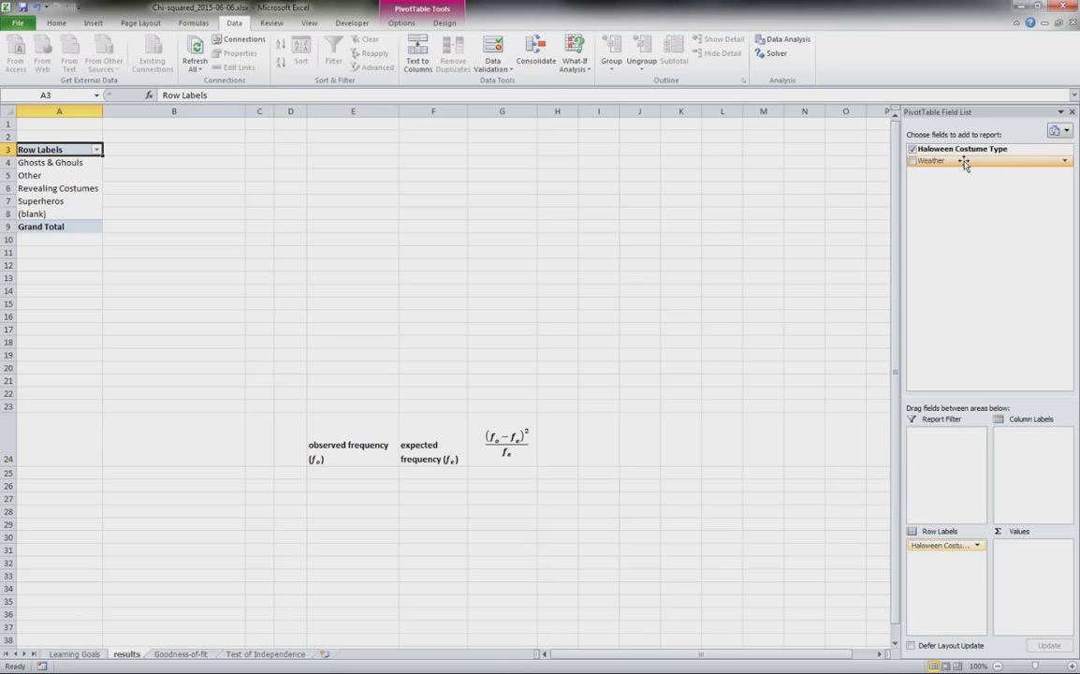
left_click_drag(959, 160, 1041, 557)
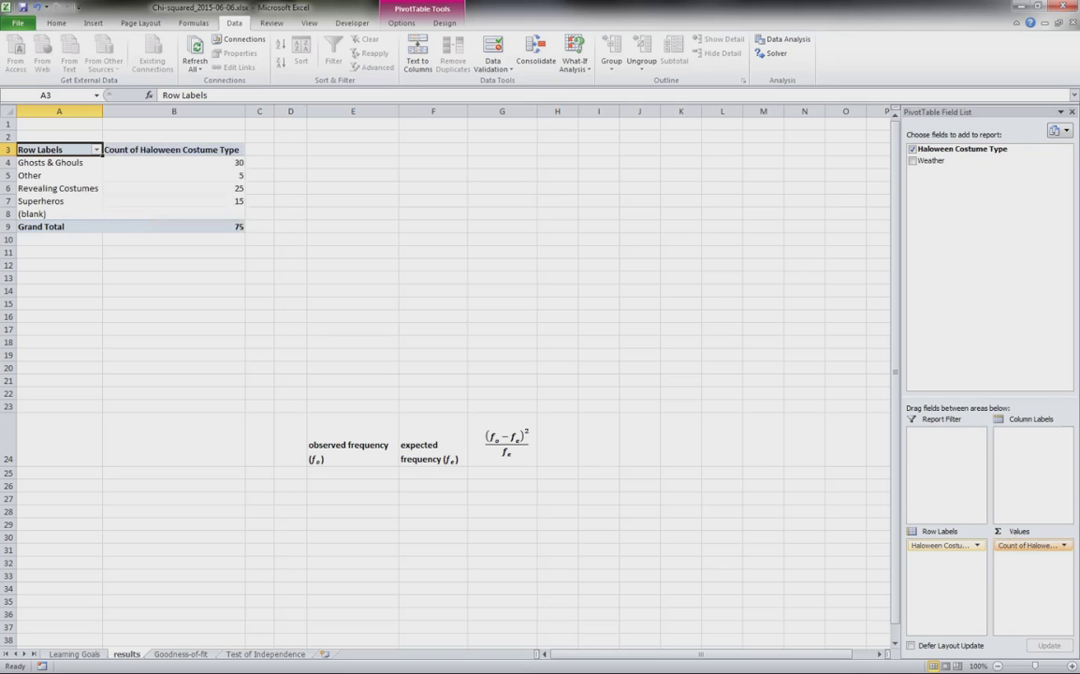
- Check that the PivotTable values are summarized by Count, and inspect the count of each costume type
left_click(1029, 545)
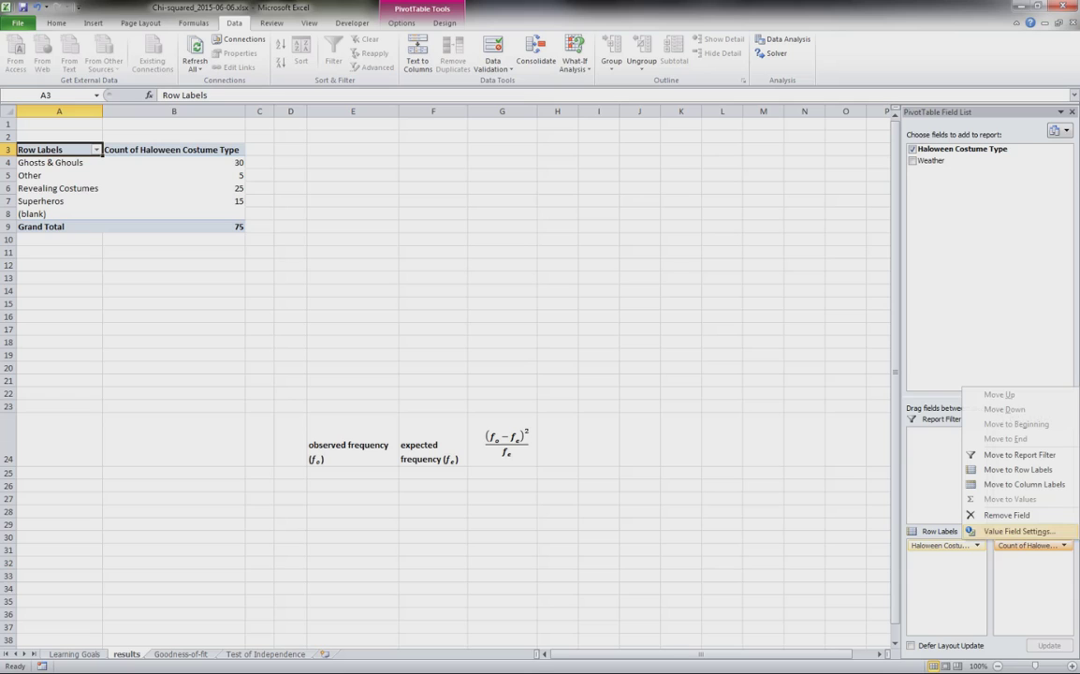
left_click(1018, 530)
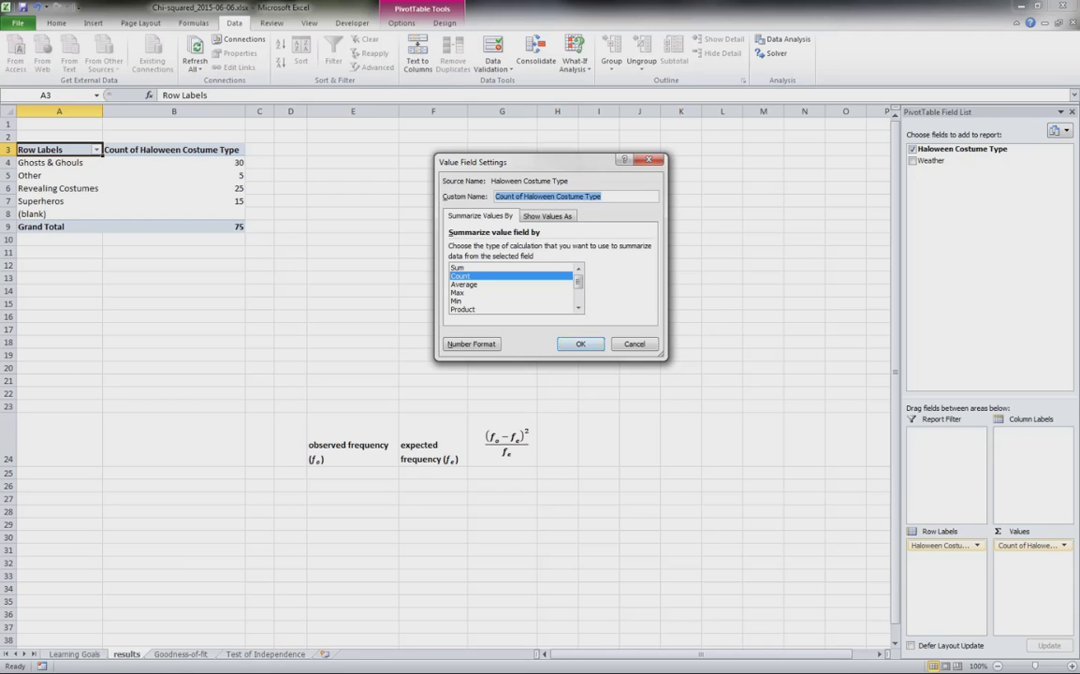
left_click(580, 343)
left_click(318, 182)
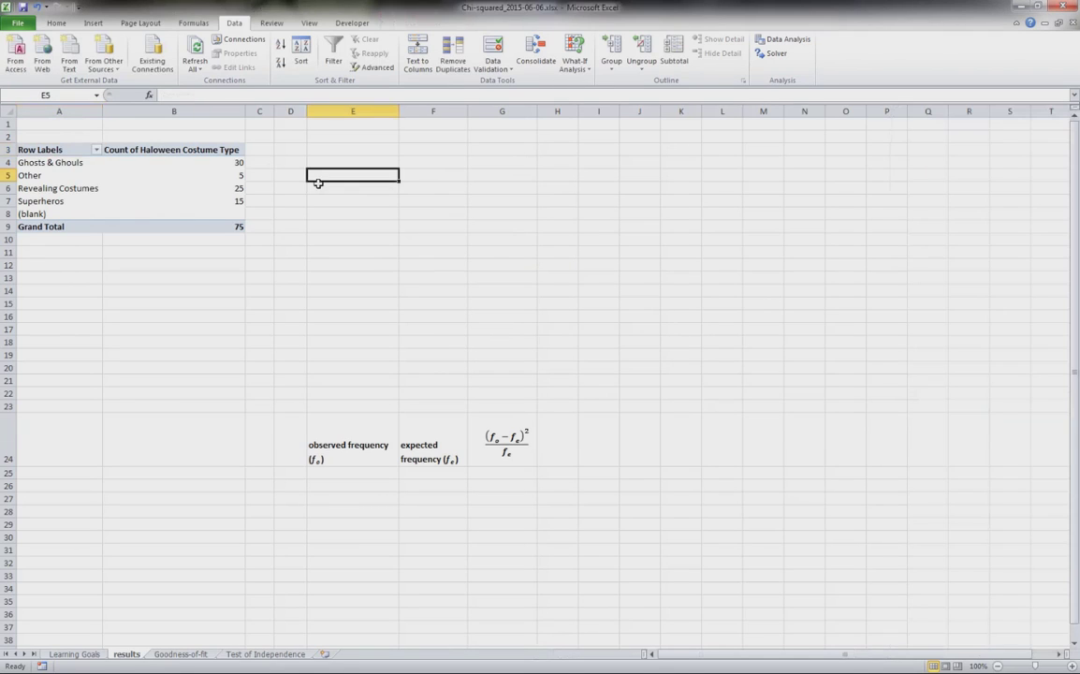
left_click(239, 163)
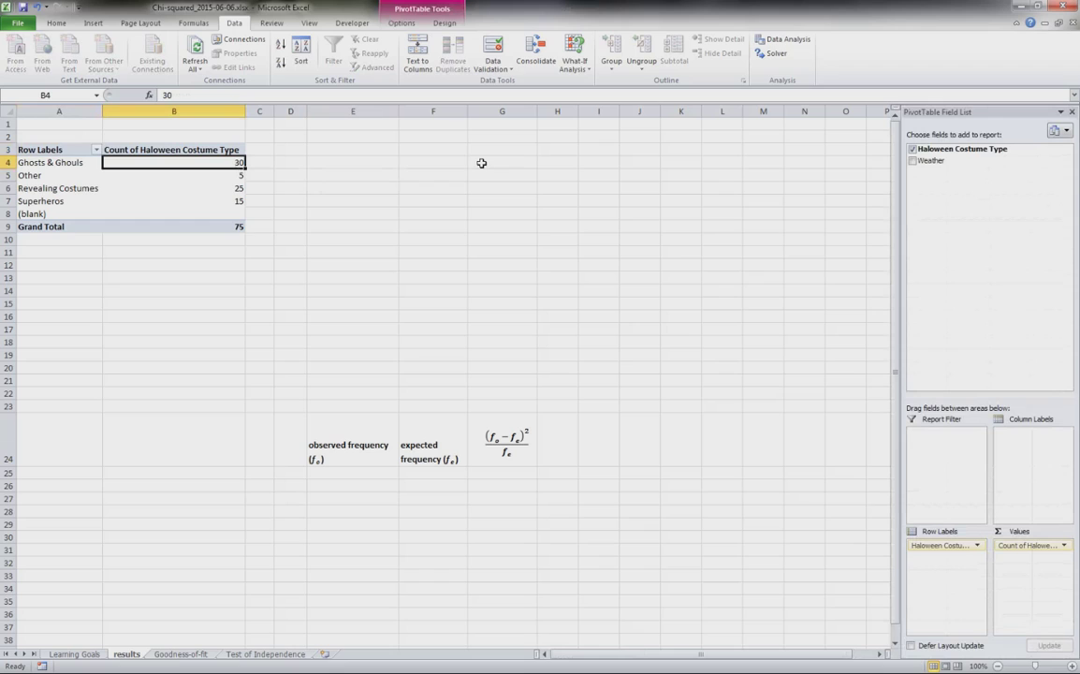
key("Down")
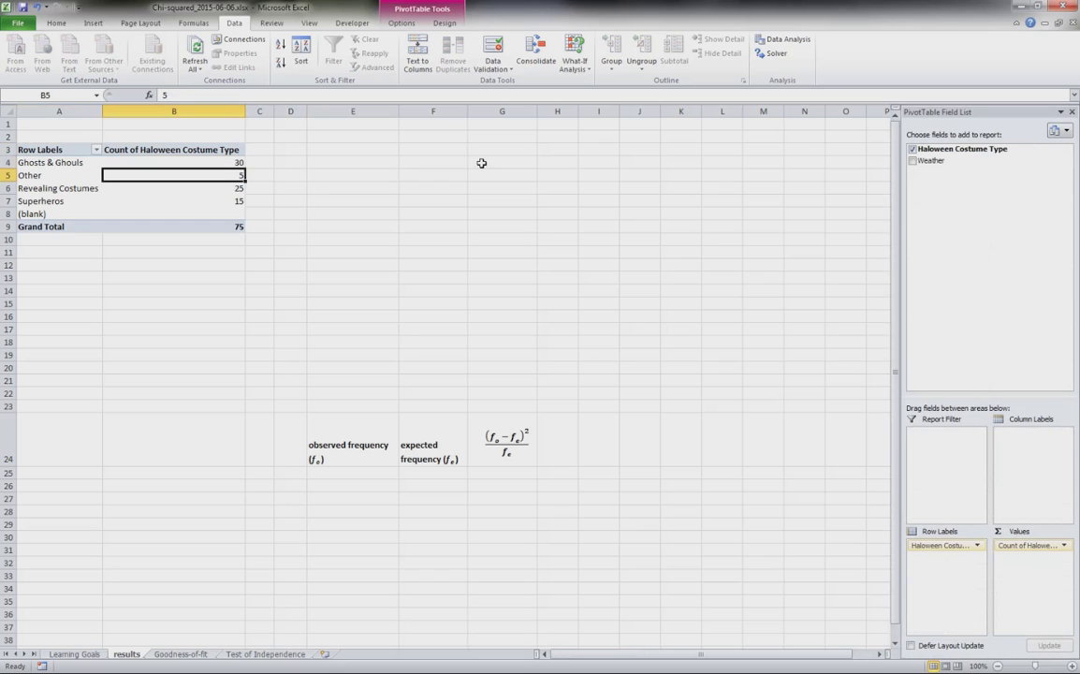
key("Down")
key("Down")
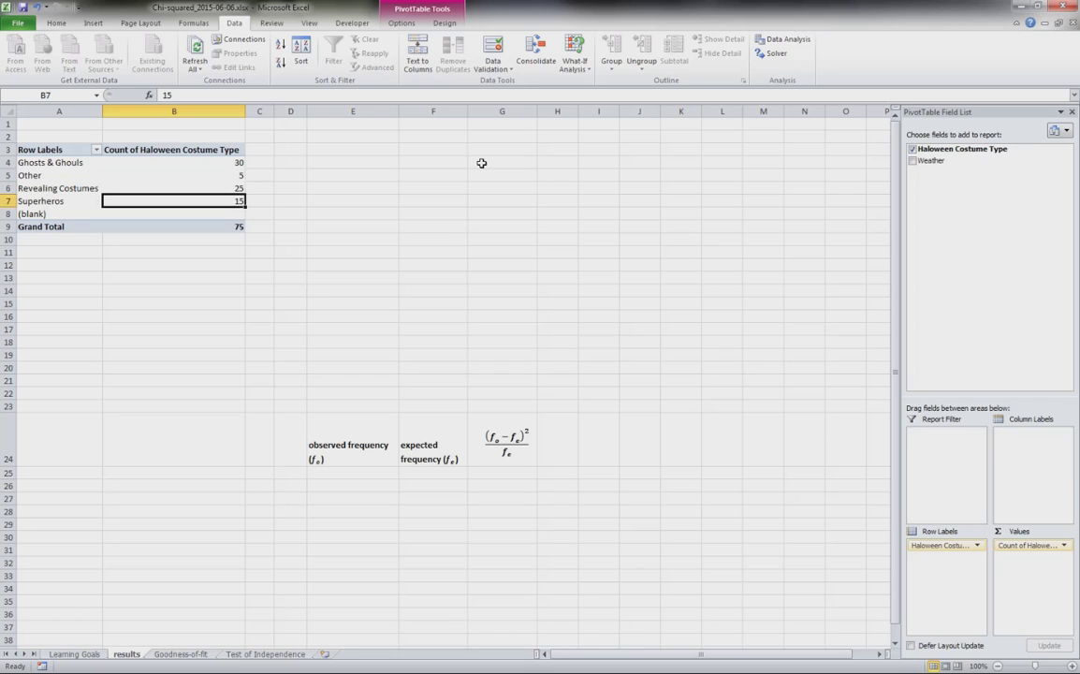
- Move the "observed frequency (fo)" heading from E24 to B2, above the PivotTable's count column
left_click(356, 449)
key("ctrl+x")
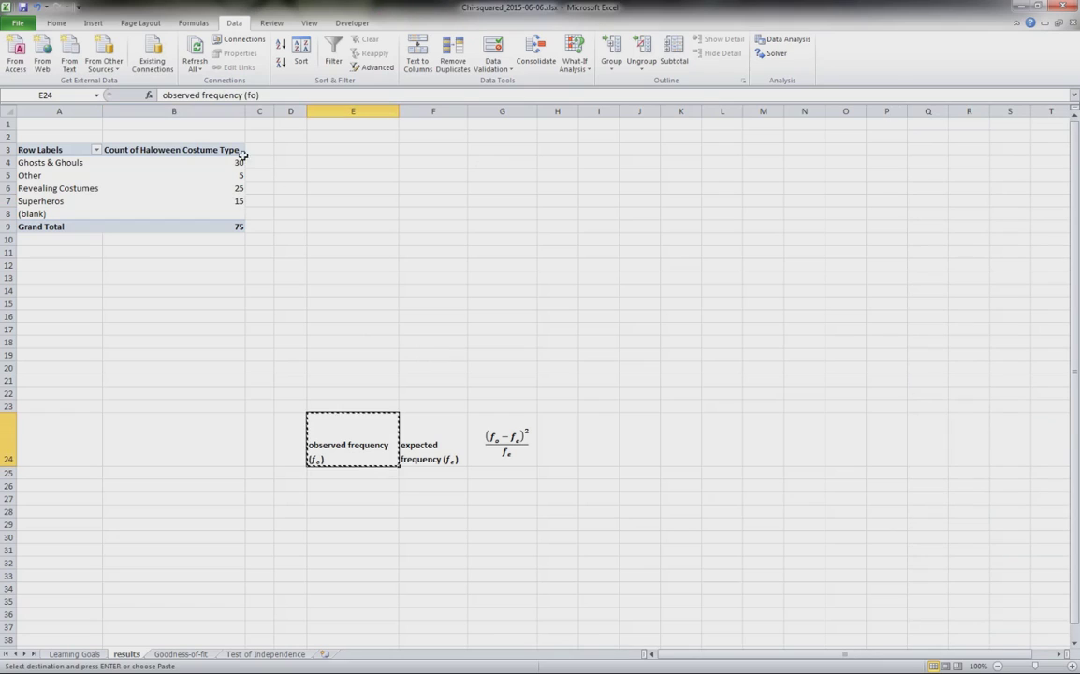
left_click(229, 138)
key("ctrl+v")
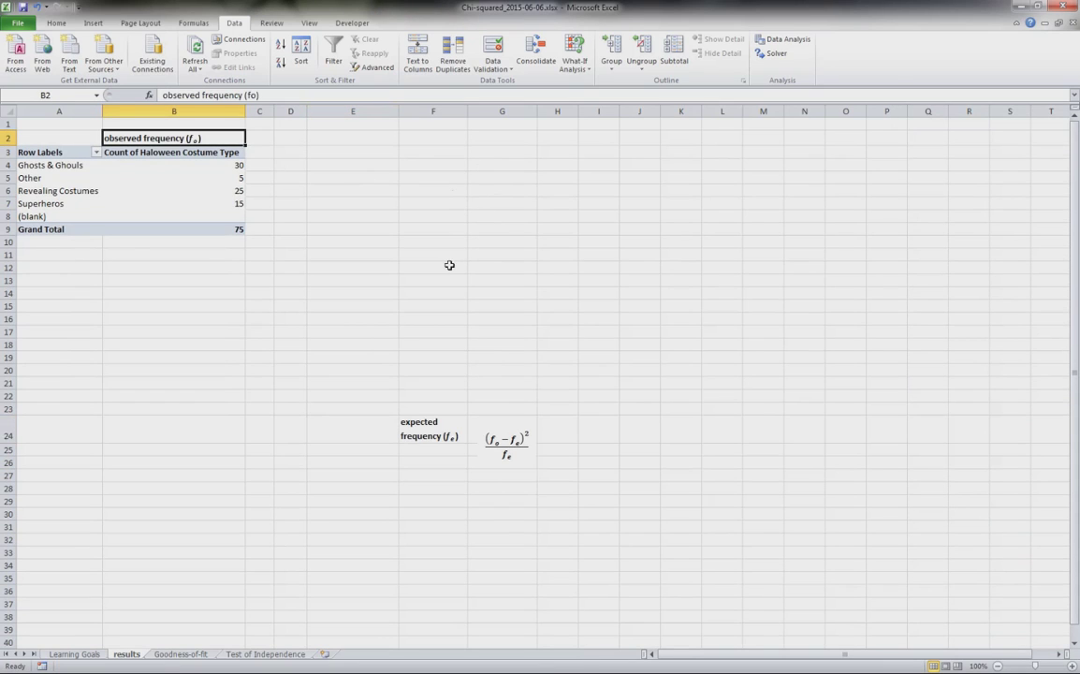
- Move the "expected frequency (fe)" heading from F24 to C2, widen column C to fit it, and autofit the height of row 2
left_click(454, 429)
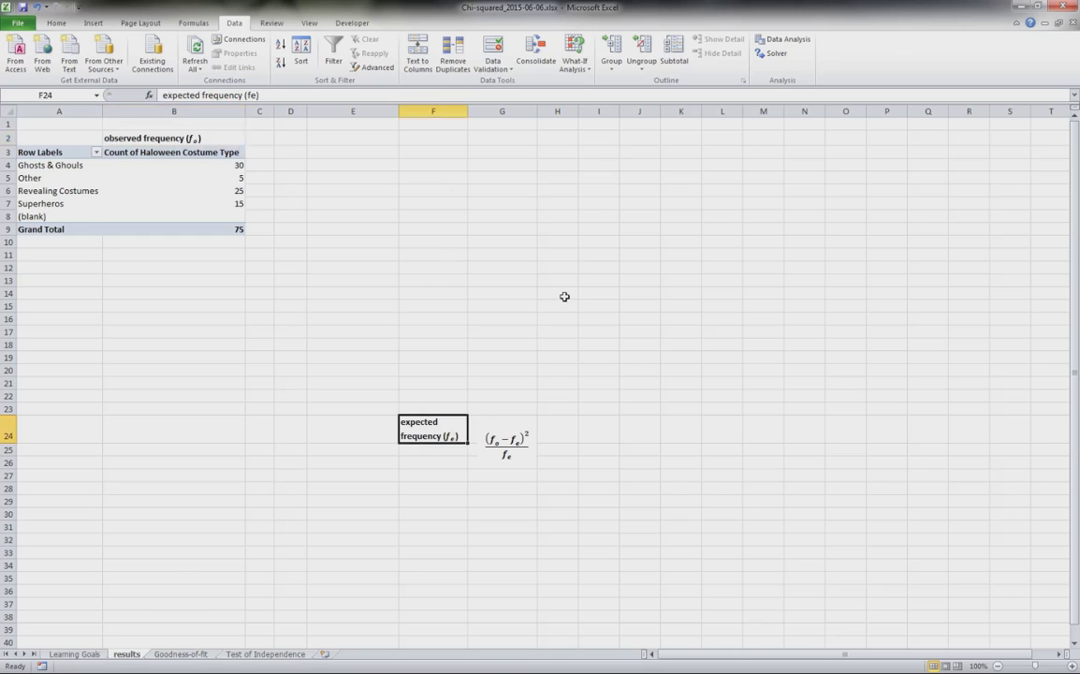
key("ctrl+x")
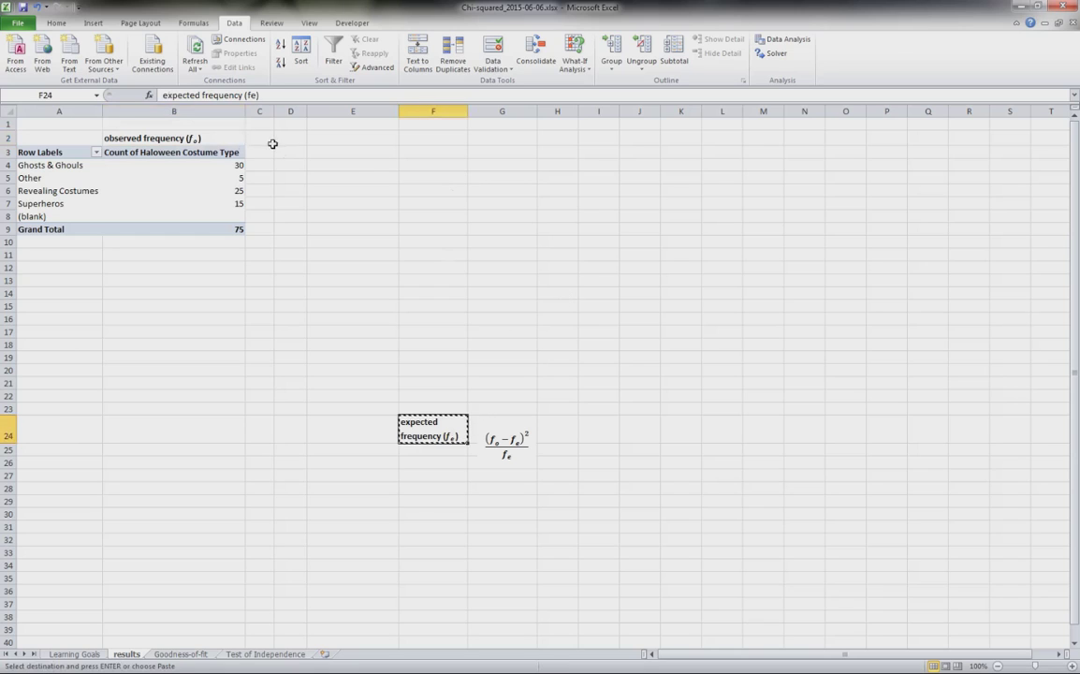
left_click(260, 138)
key("ctrl+v")
left_click_drag(274, 112, 363, 111)
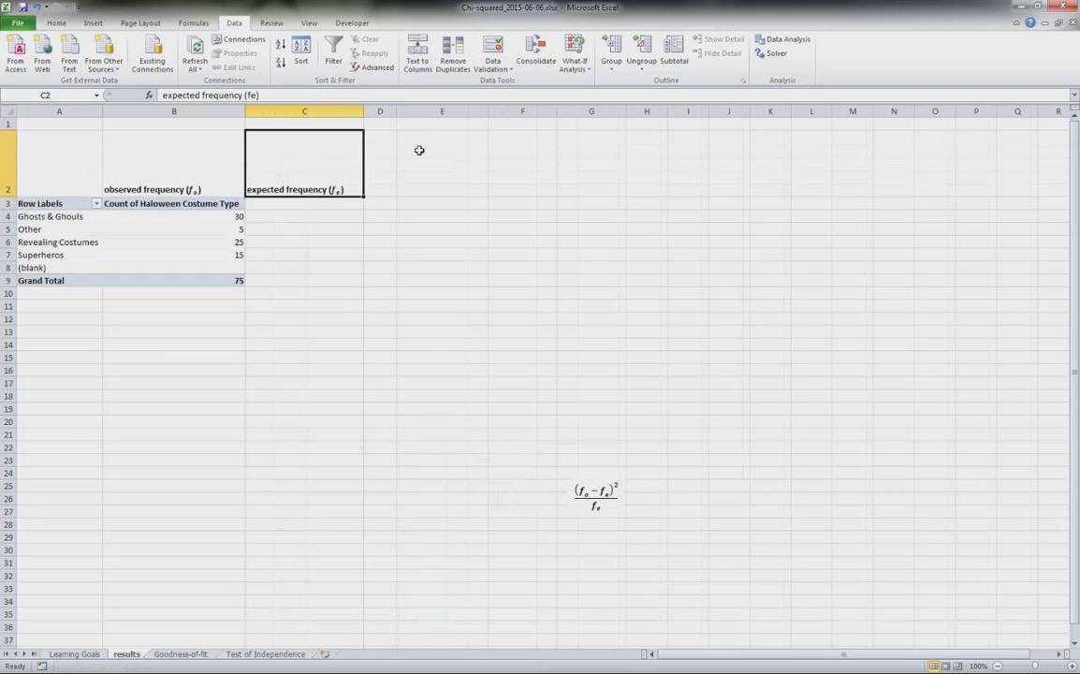
double_click(19, 195)
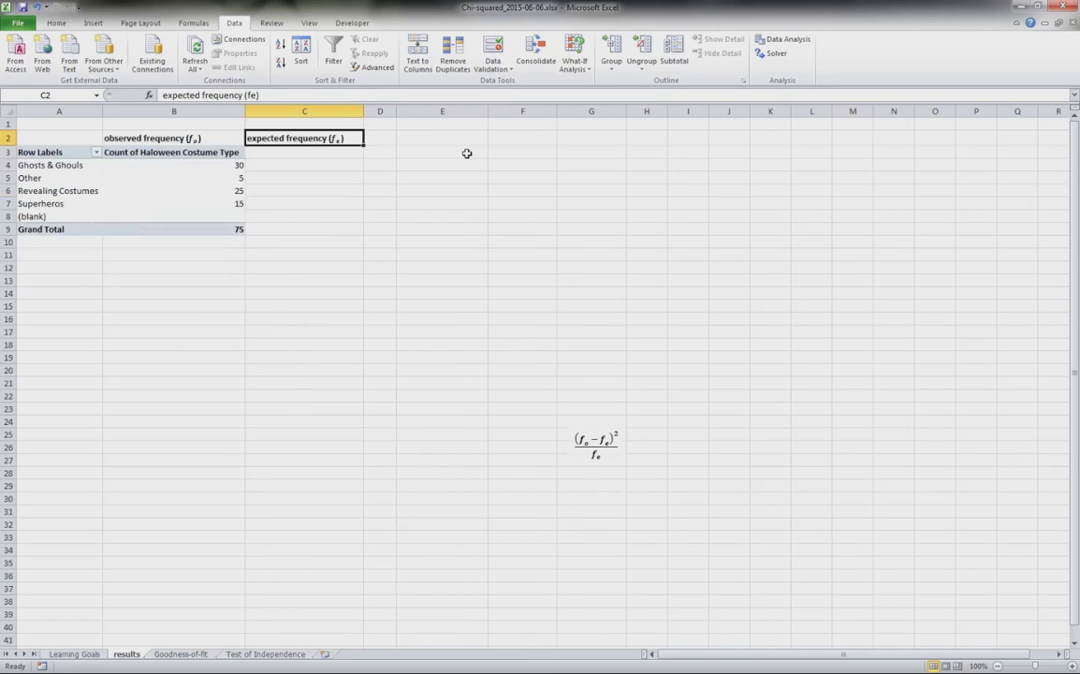
- Enter the expected-frequency formula note "N/k" in cell E3
left_click(426, 151)
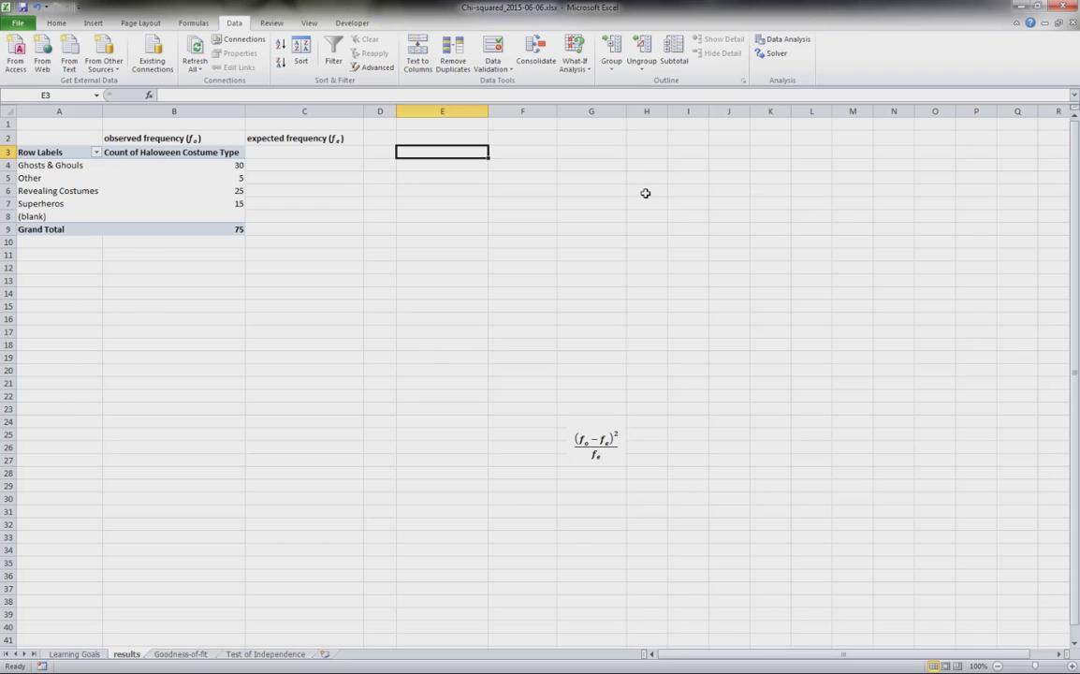
type("(")
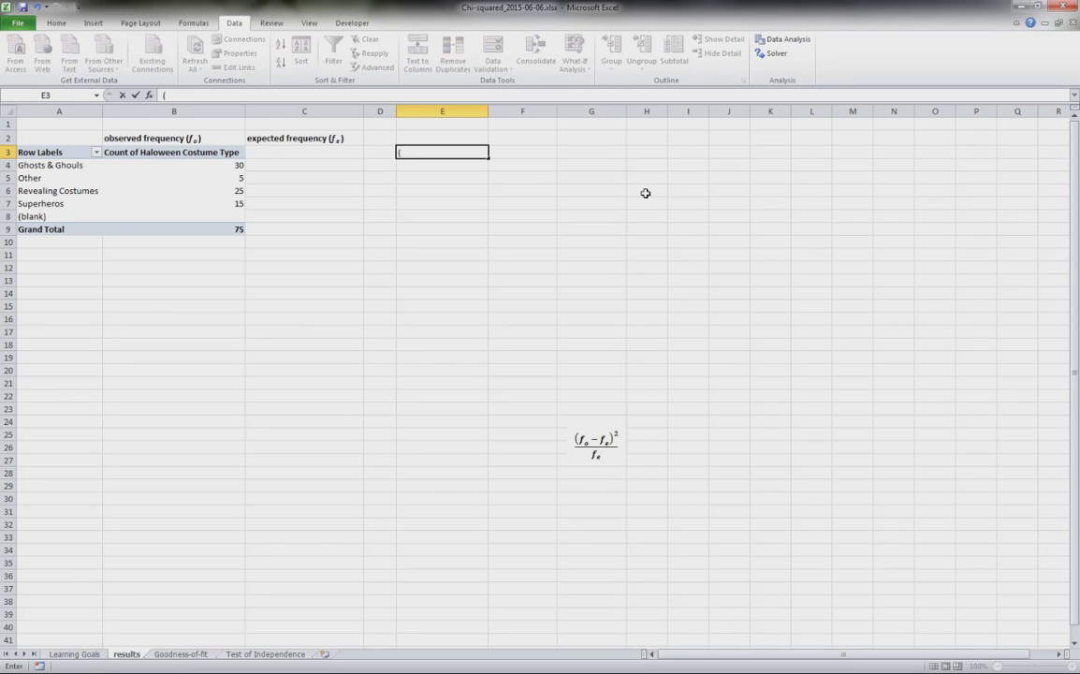
key("BackSpace")
type("N/k")
key("Return")
- Examine the Grand Total of the observed frequencies as the N for the N/k calculation
key("Left")
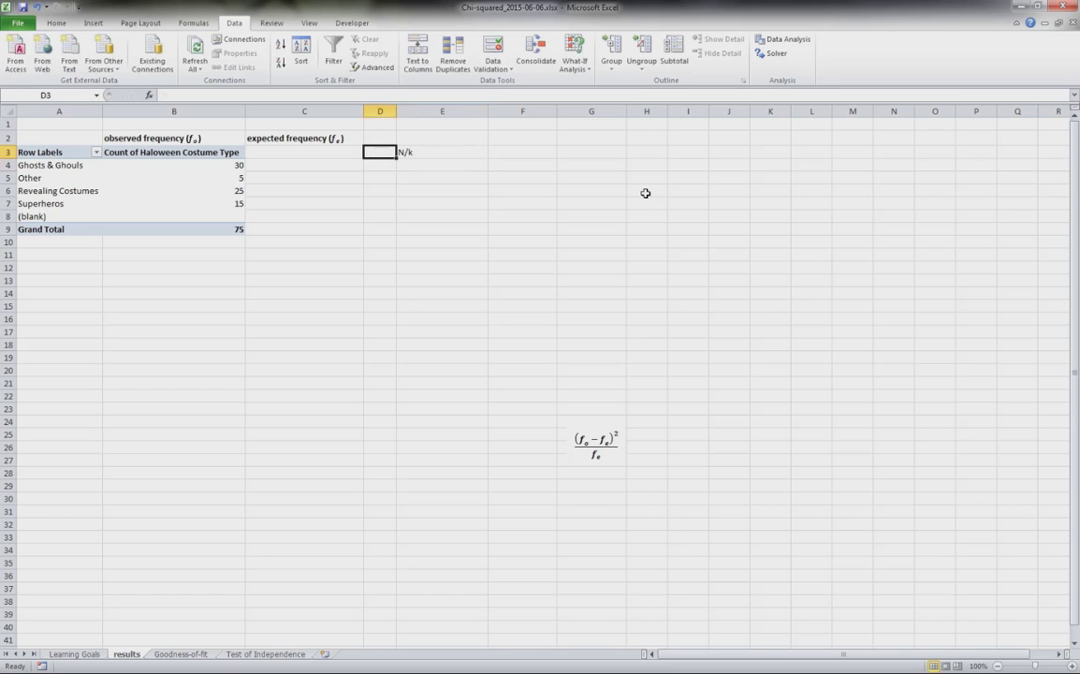
key("Left")
key("Down")
key("Down")
key("Down")
key("Down")
key("Down")
key("Down")
key("Left")
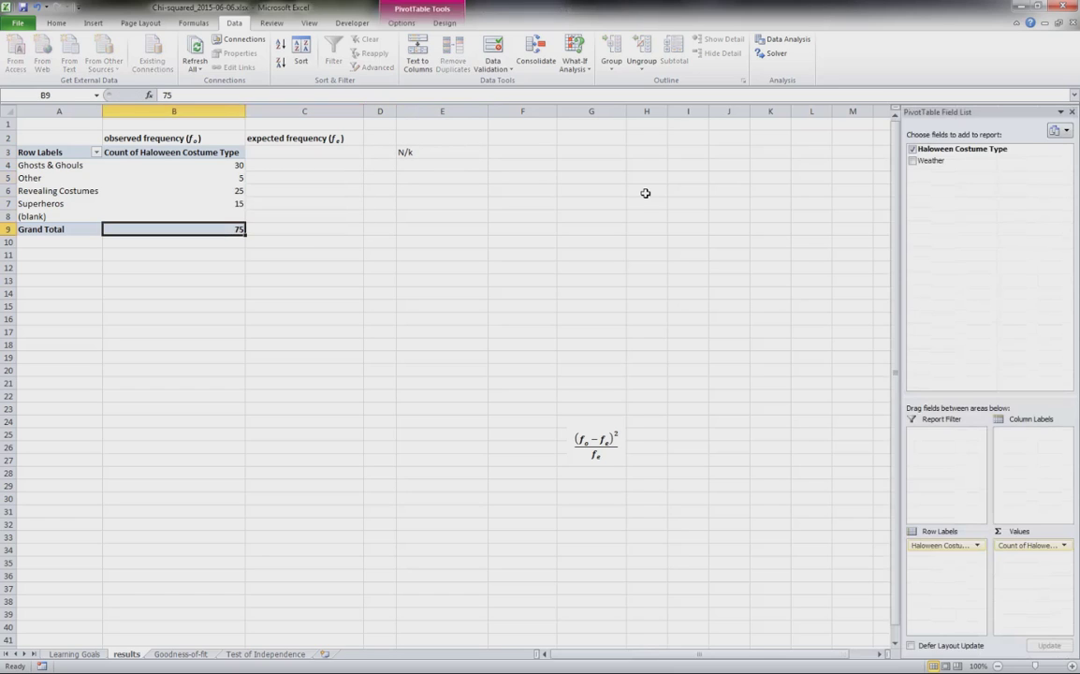
- Calculate the expected frequency for Ghosts & Ghouls in C4 with the formula =75/4
key("Right")
key("Up")
key("Up")
key("Up")
key("Up")
key("Up")
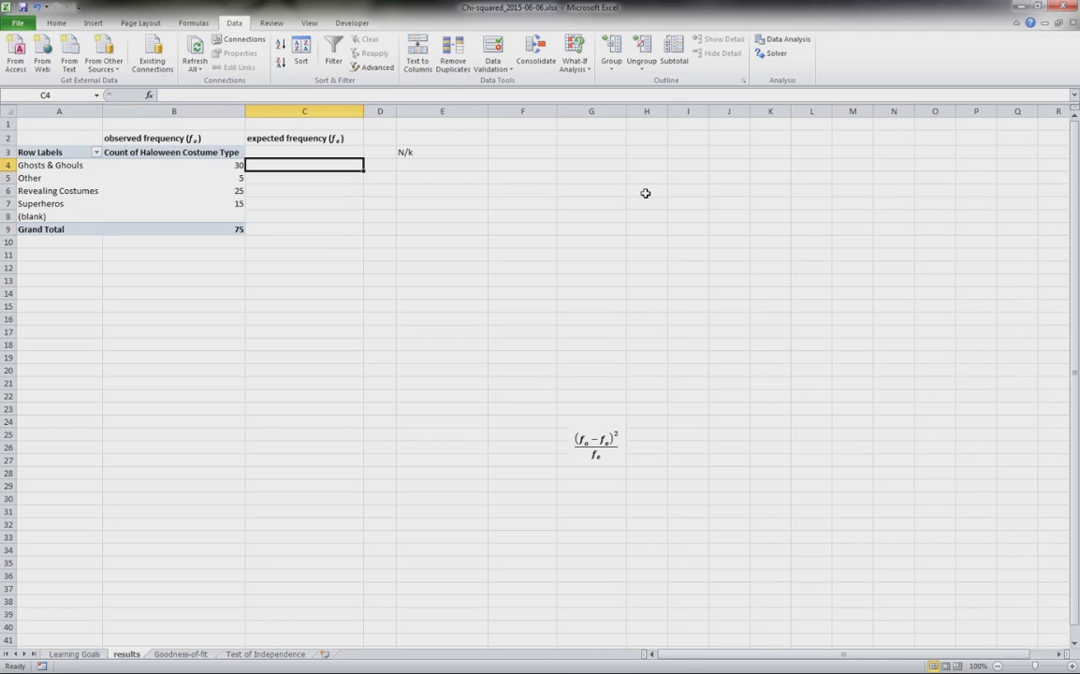
type("=")
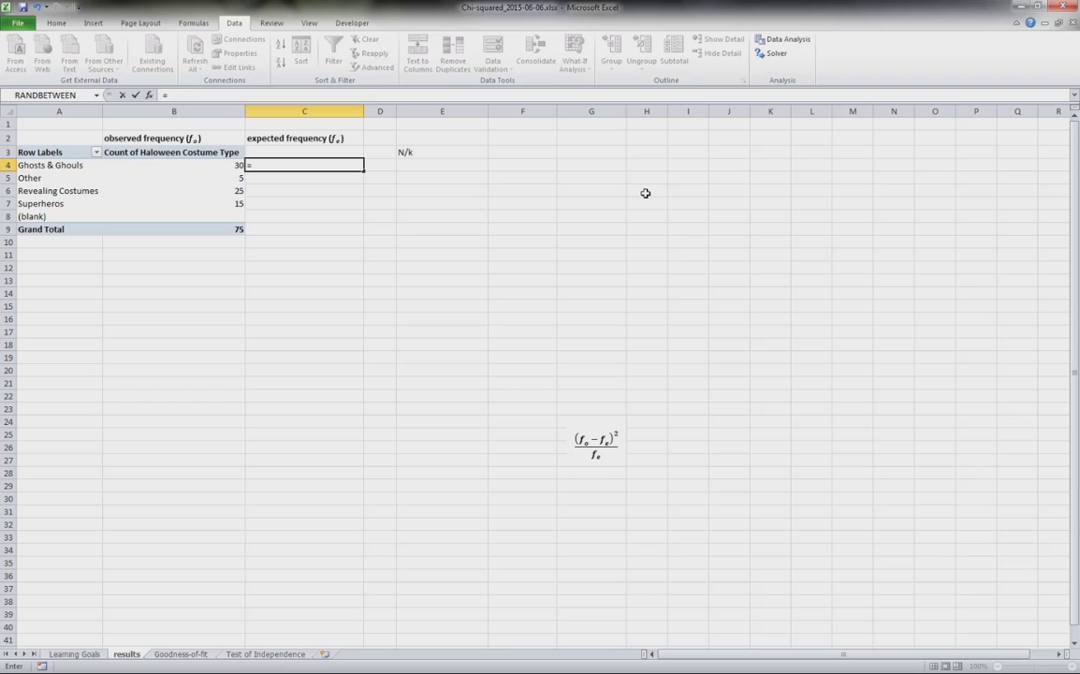
type("75/4")
key("Return")
key("Up")
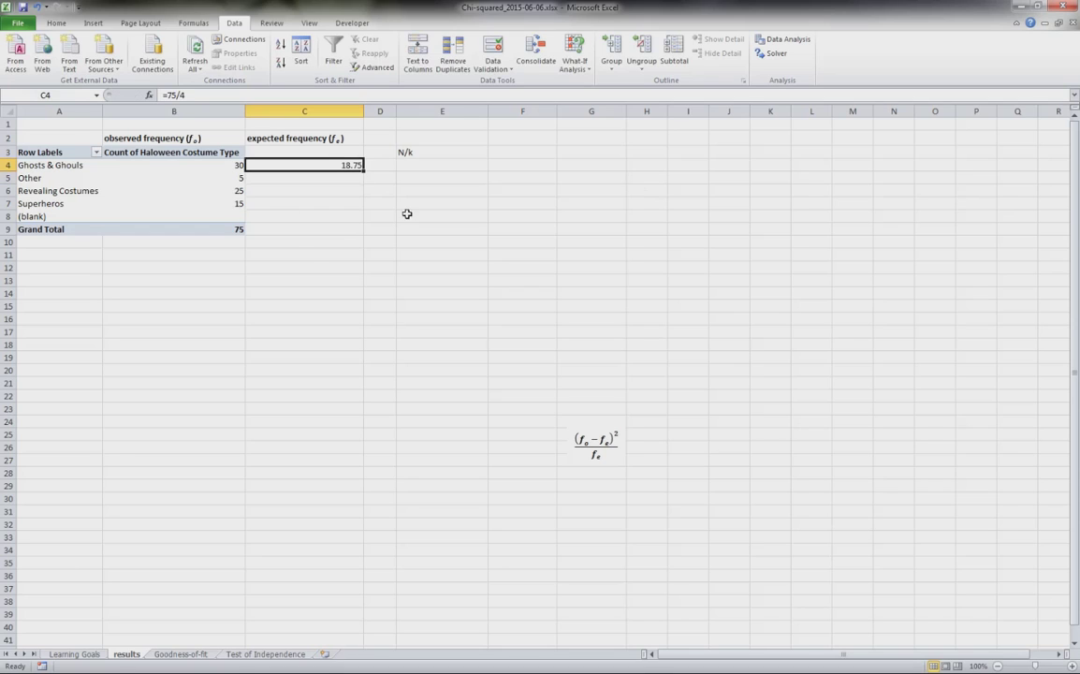
- Fill the expected-frequency formula from C4 down through C7 for the remaining costume types
left_click_drag(364, 170, 370, 207)
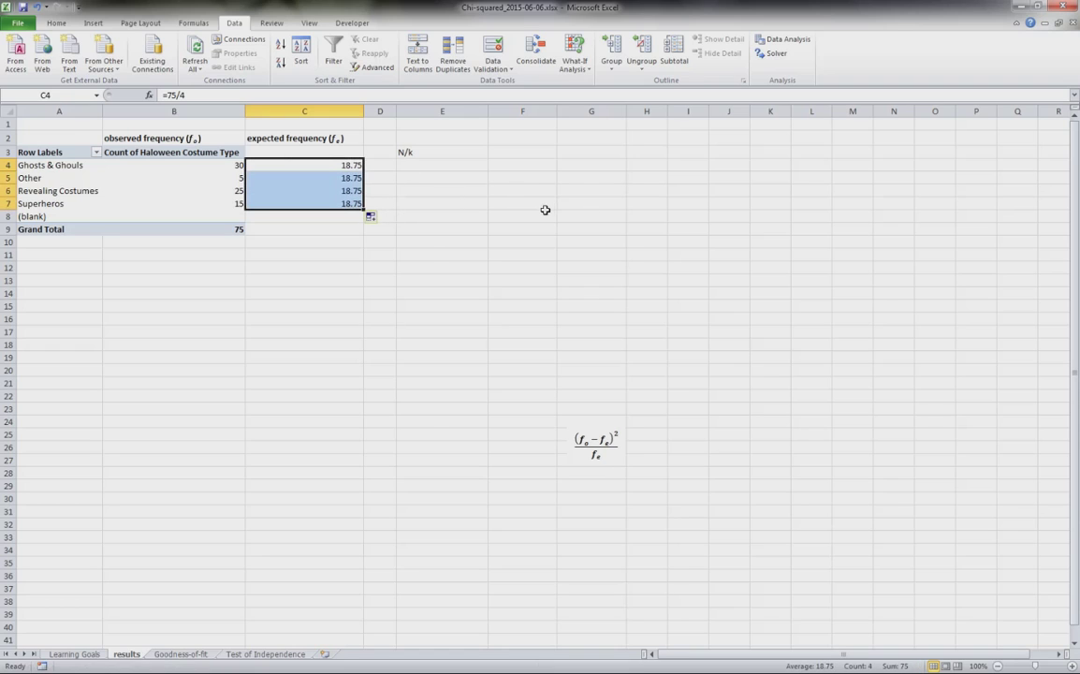
left_click_drag(317, 166, 342, 205)
left_click(412, 150)
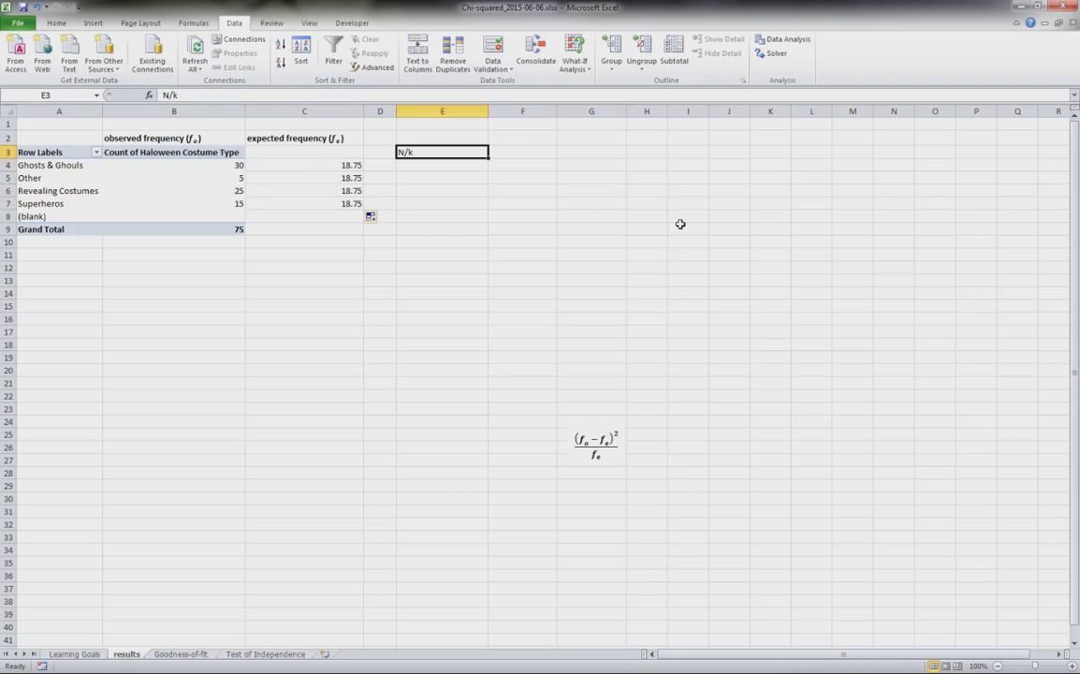
- Move the "N/k" note from cell E3 to C3, under the expected frequency heading
key("ctrl+x")
key("Left")
key("Left")
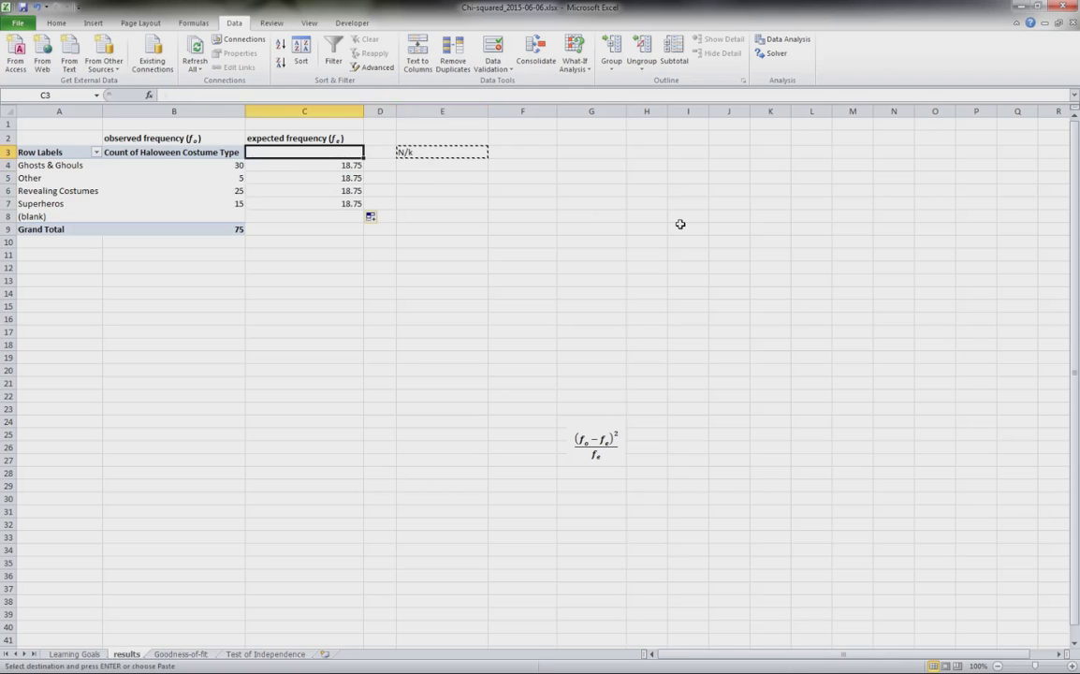
key("ctrl+v")
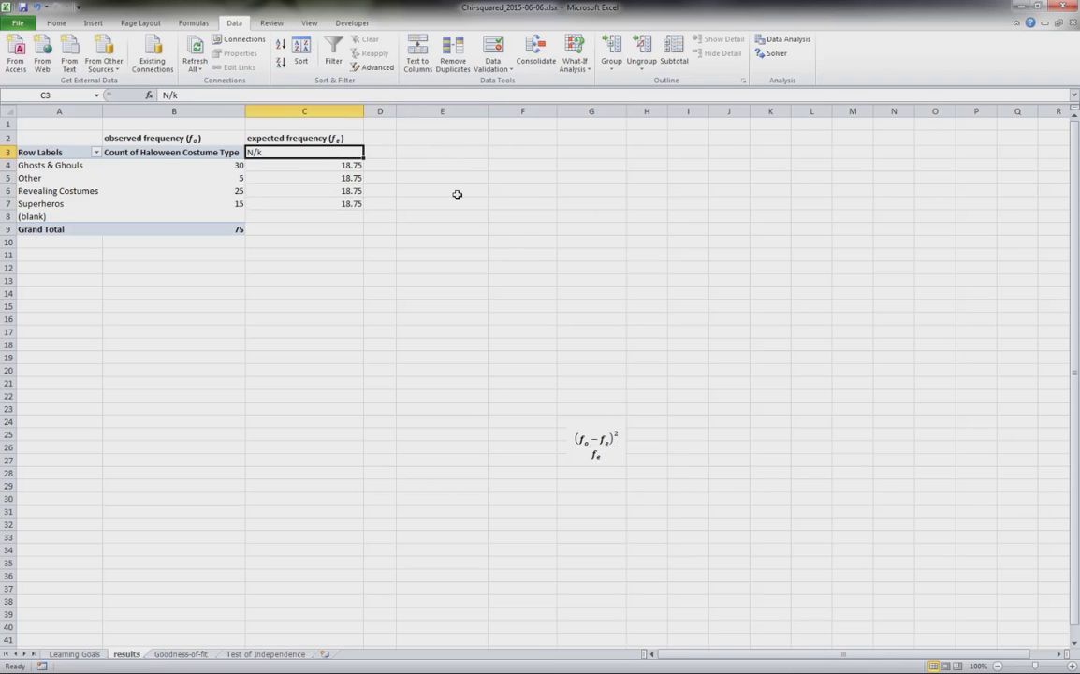
- Move the (fo − fe)²/fe equation box to the top of column E, directly above cell E4, as that column's heading
left_click(594, 454)
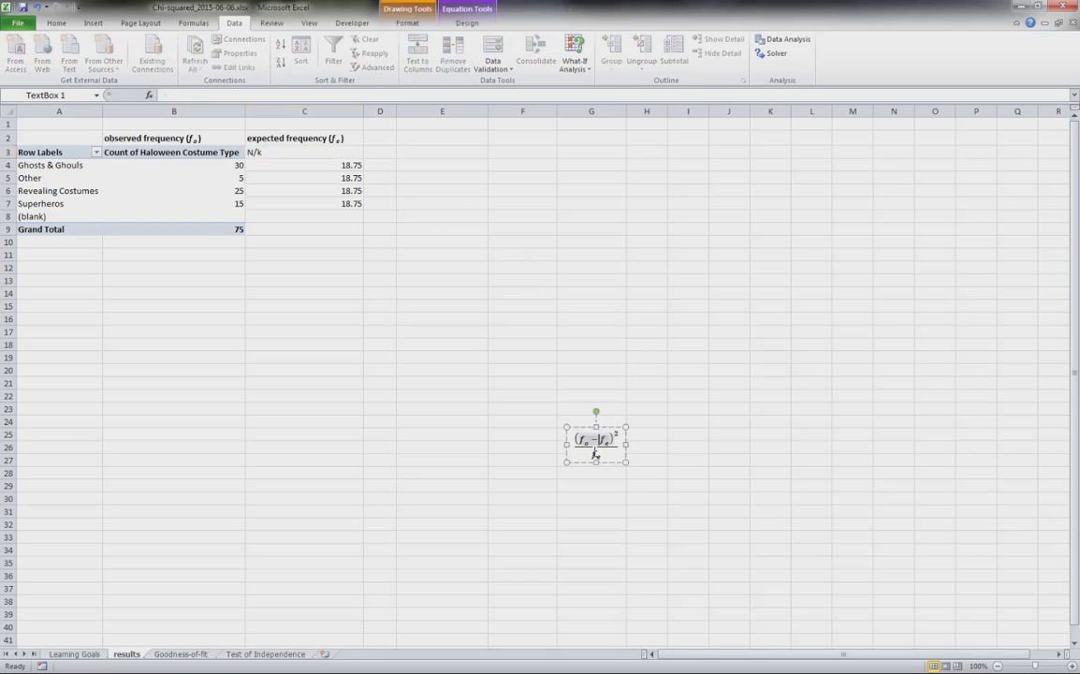
key("Escape")
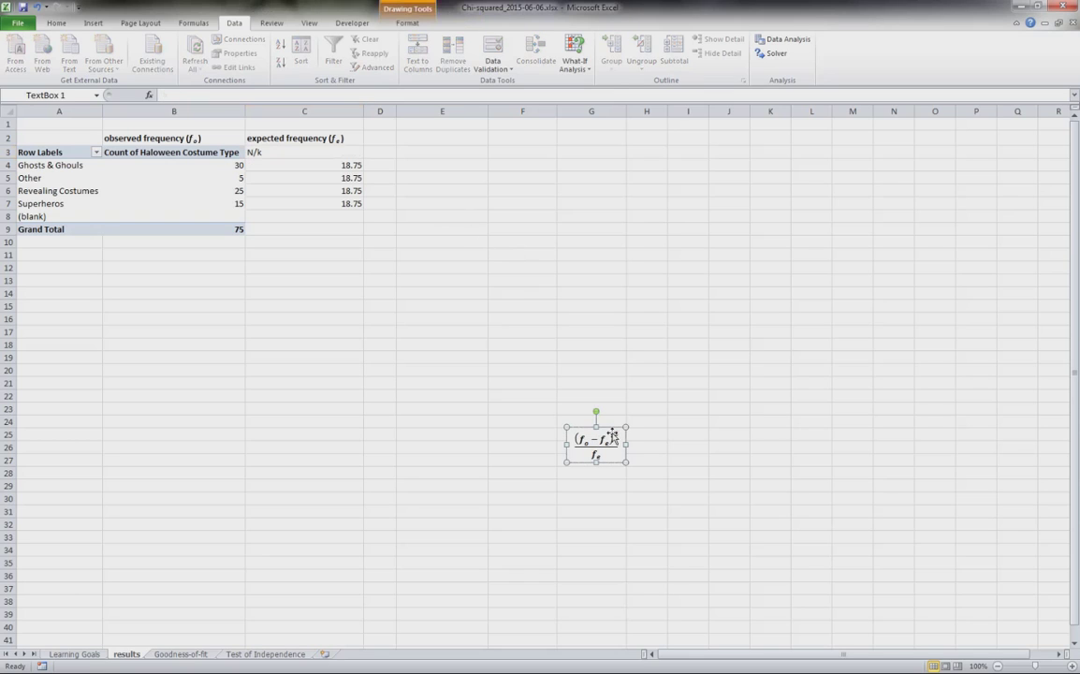
left_click_drag(626, 444, 459, 148)
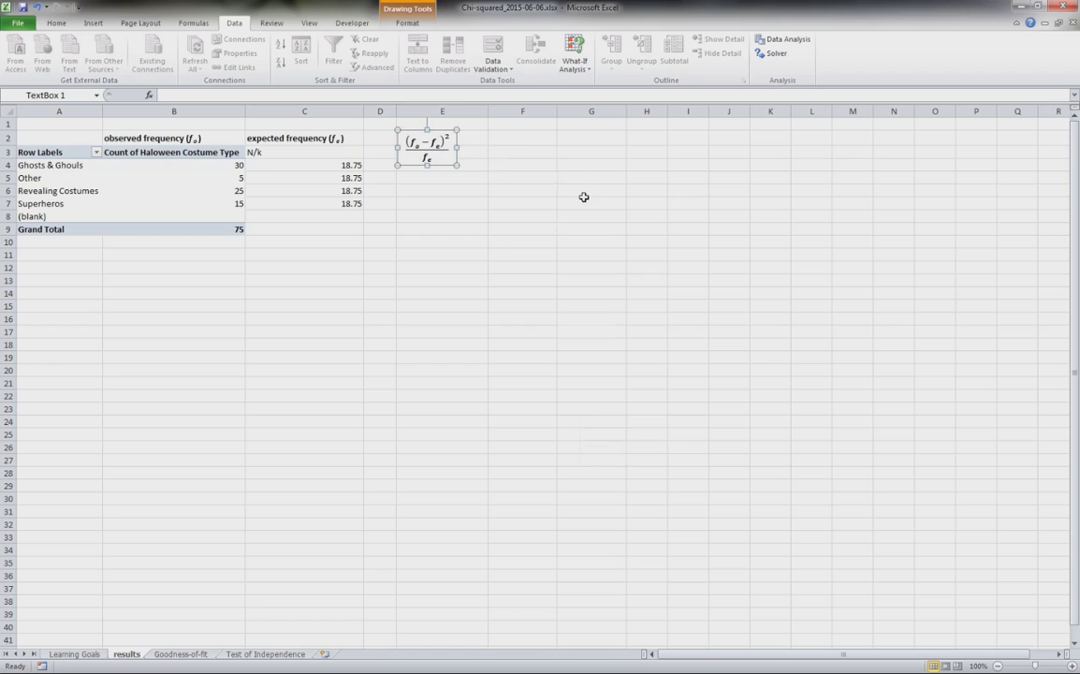
key("Up")
key("Up")
key("Up")
key("Up")
key("Up")
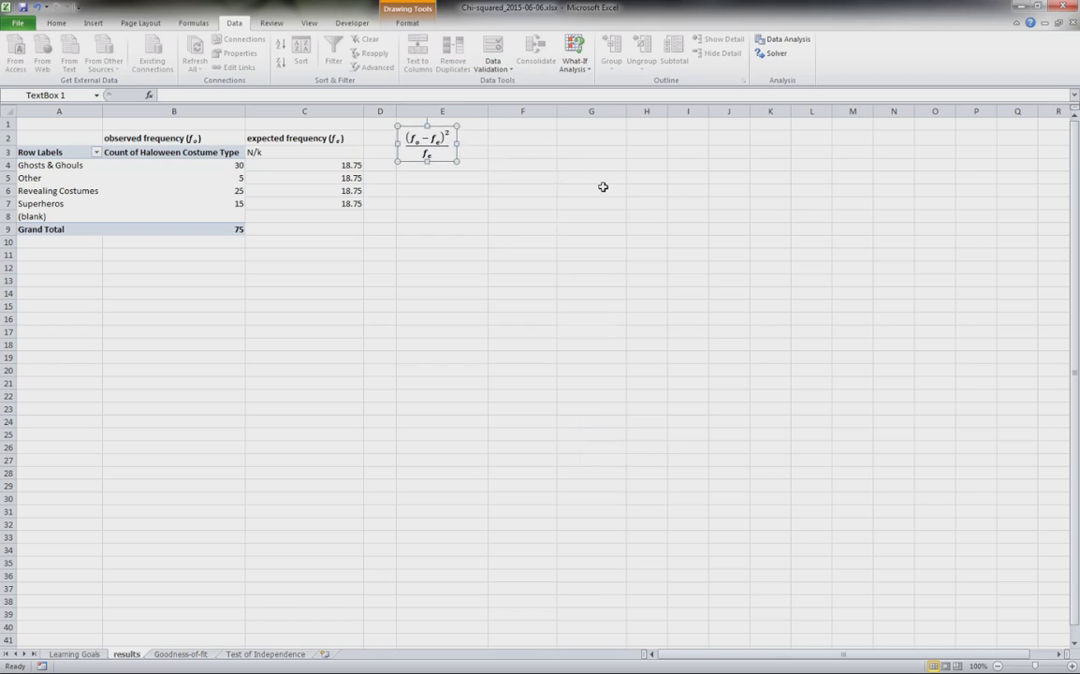
key("Up")
key("Up")
key("Up")
key("Right")
key("Right")
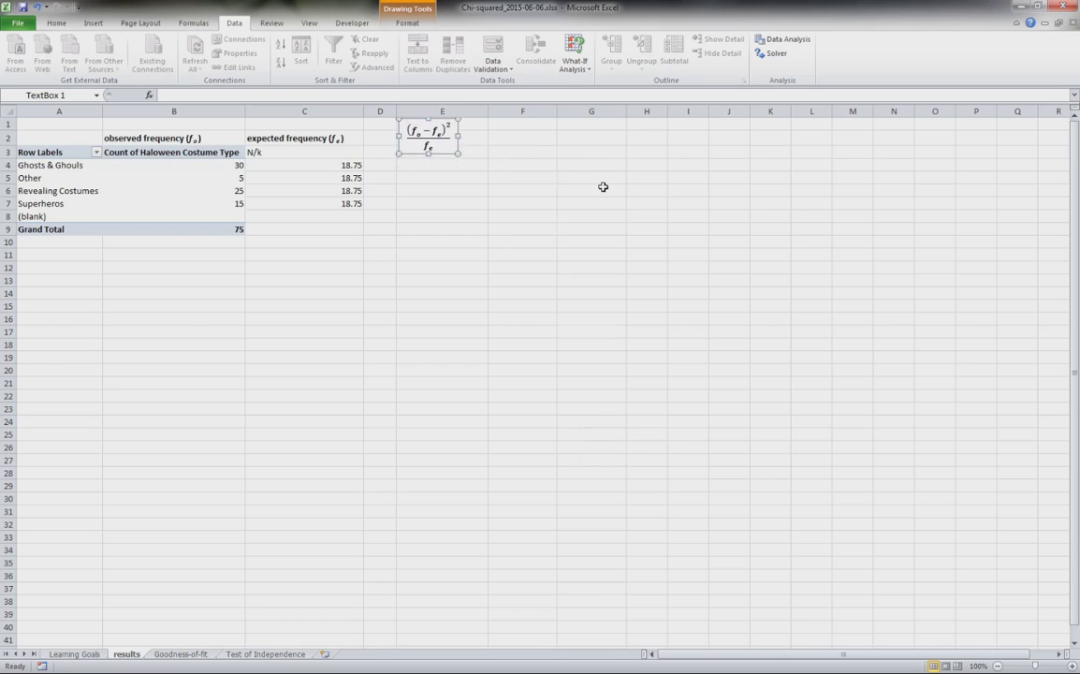
key("Right")
key("Right")
key("Right")
key("Right")
key("Right")
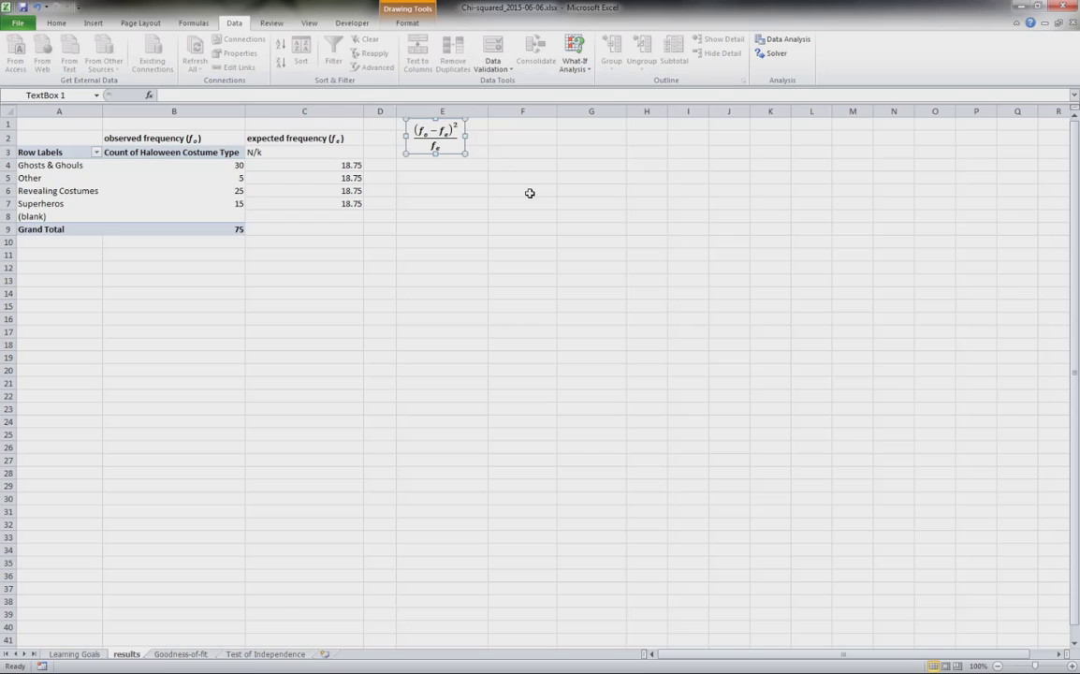
- Calculate (fo − fe)²/fe for Ghosts & Ghouls in E4 with =((B4-C4)*(B4-C4))/C4 and fill it down through E7
left_click(454, 169)
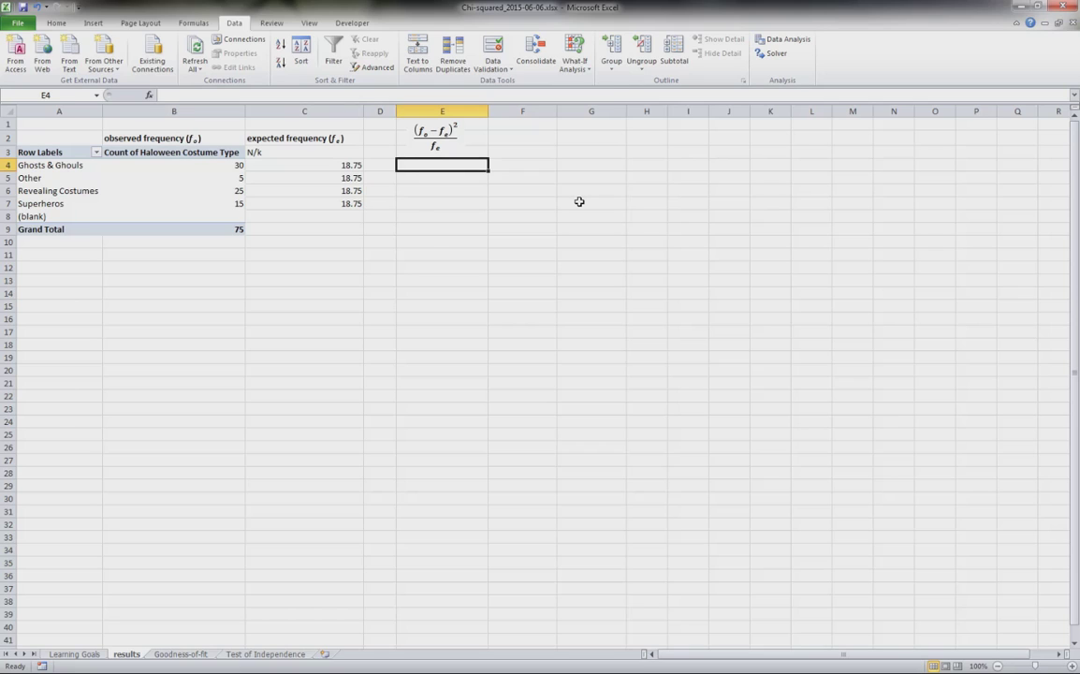
type("=")
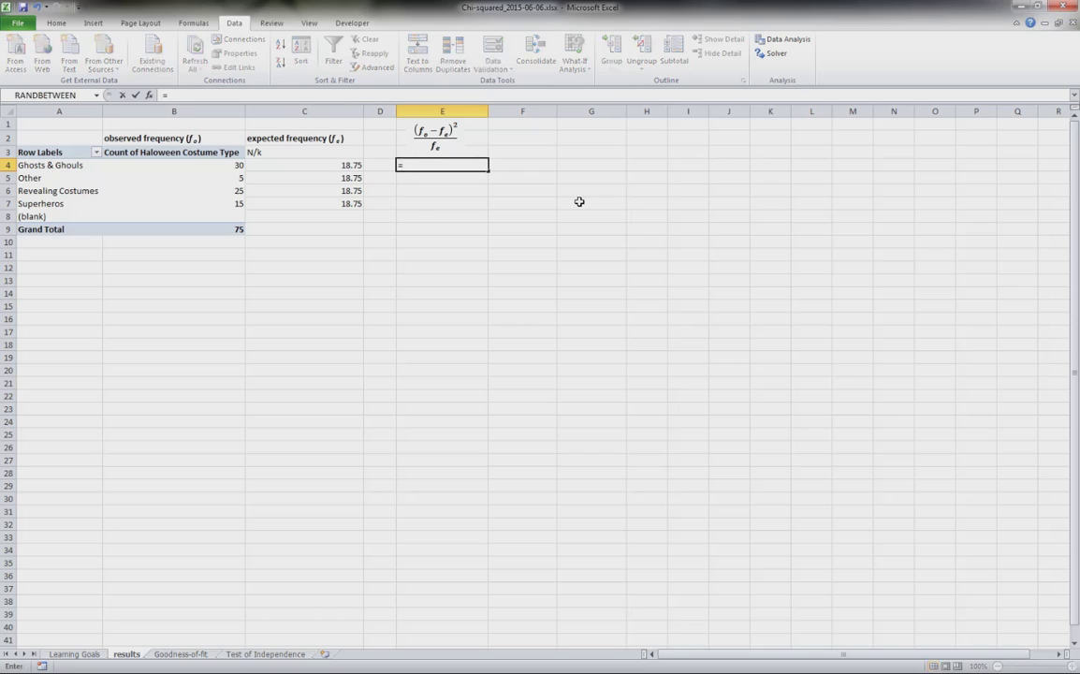
type("((")
type("B4")
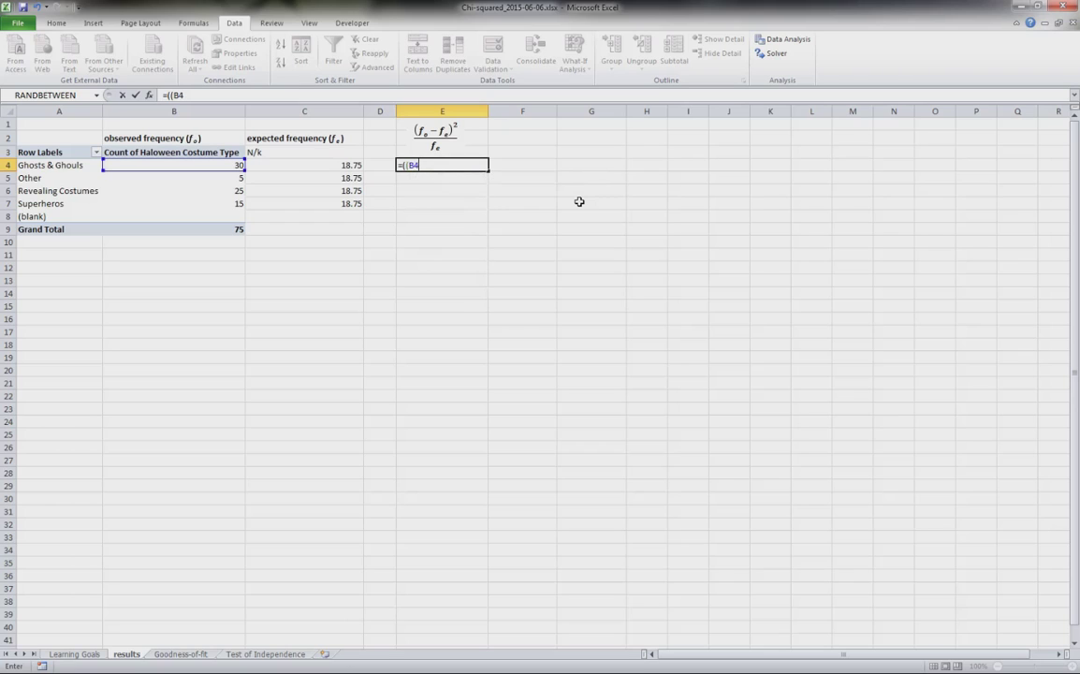
type("-C4")
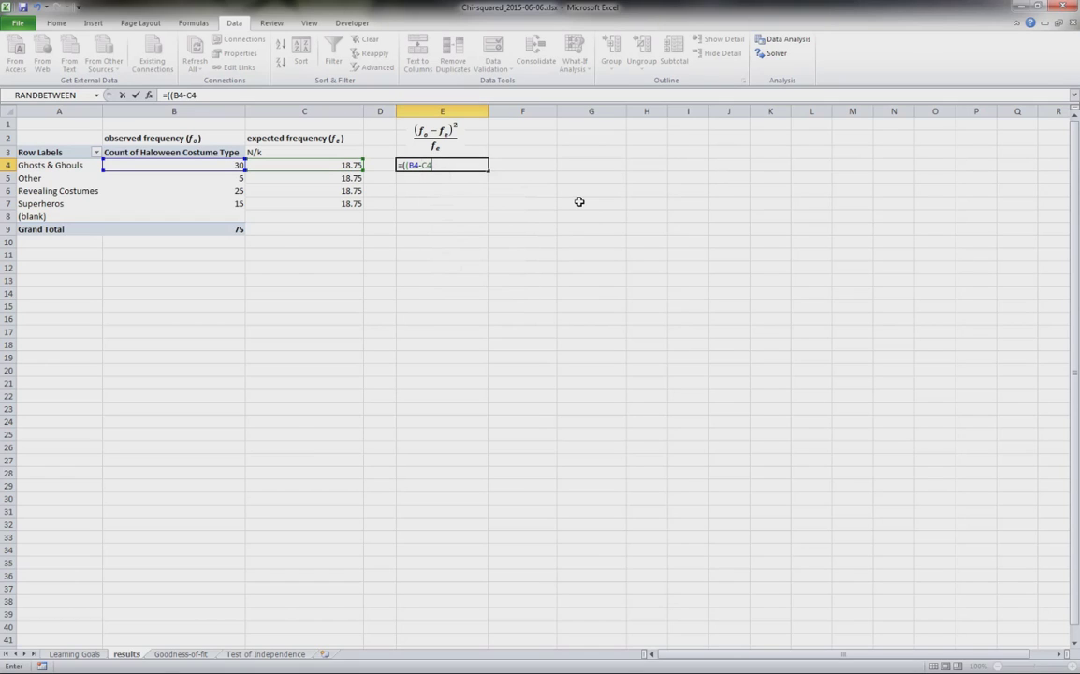
type(")*(")
type("B4-C4))/")
left_click(307, 167)
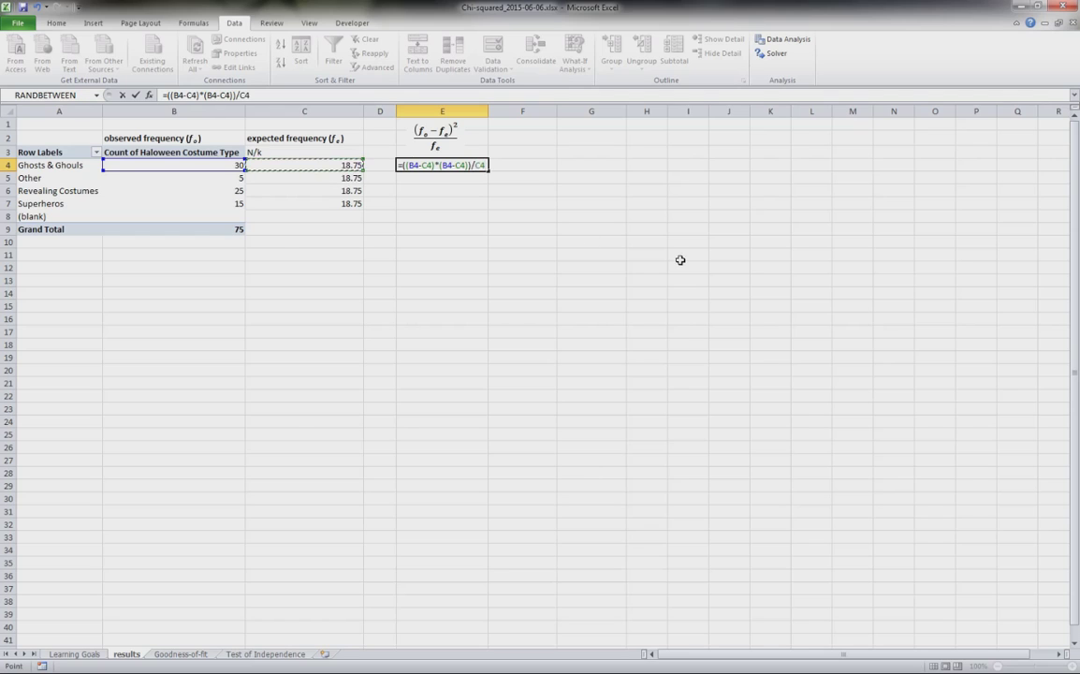
key("BackSpace")
type("C4")
key("Return")
key("Up")
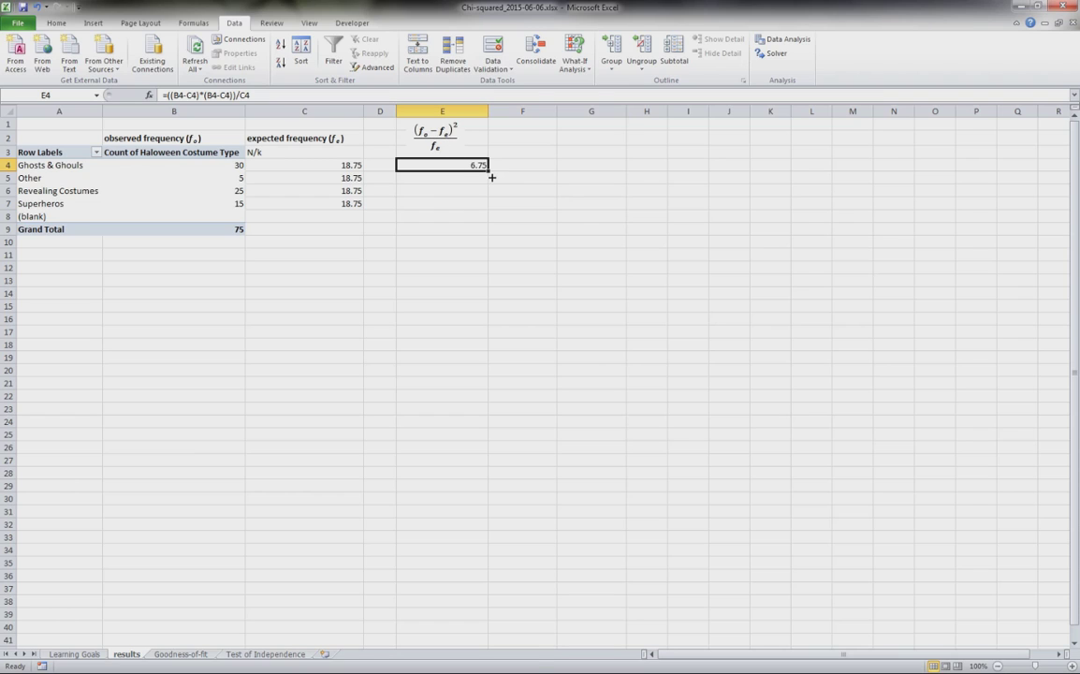
left_click_drag(488, 170, 495, 214)
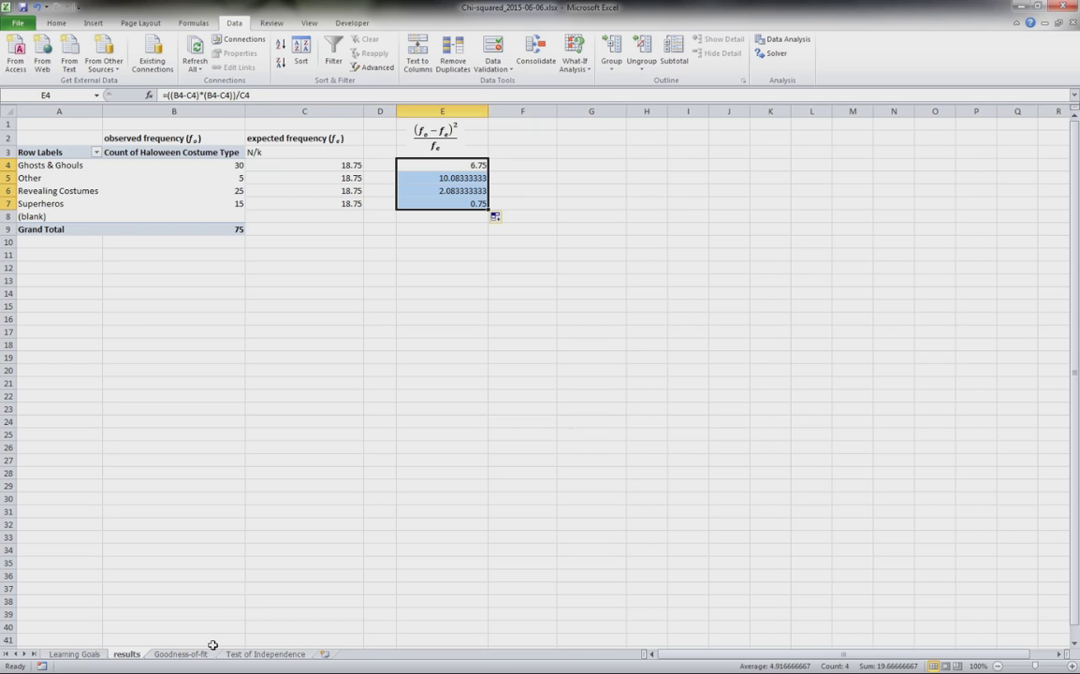
- Copy the X²(obtained) formula box from the Test of Independence sheet and place it below the frequency table on the results sheet
left_click(265, 653)
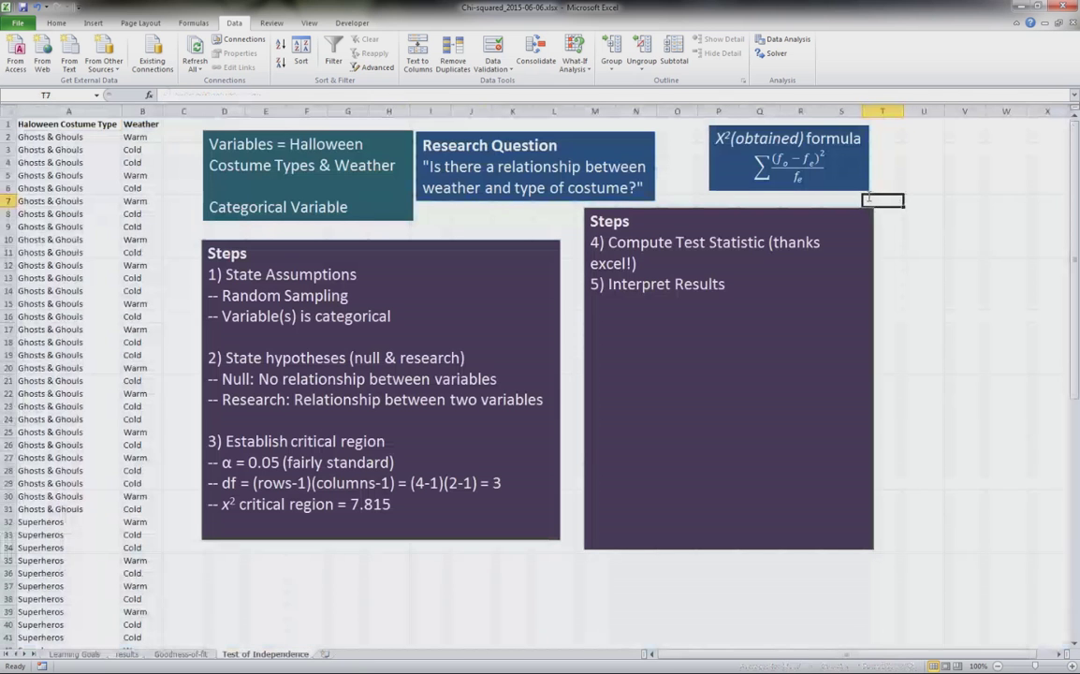
left_click(869, 192)
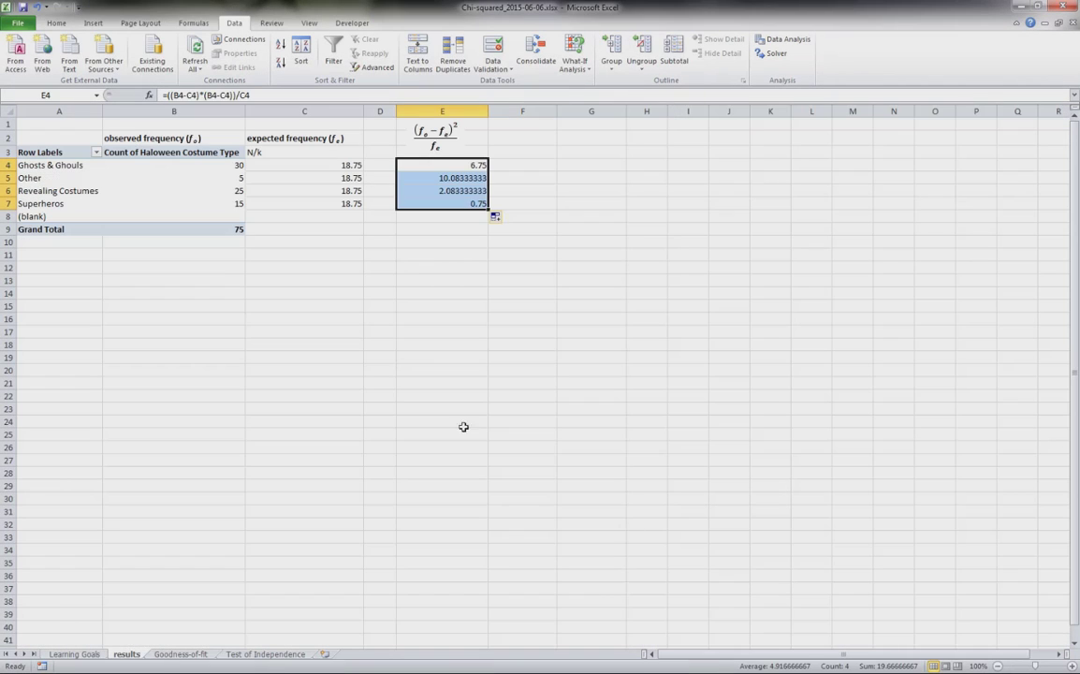
left_click(374, 346)
key("ctrl+v")
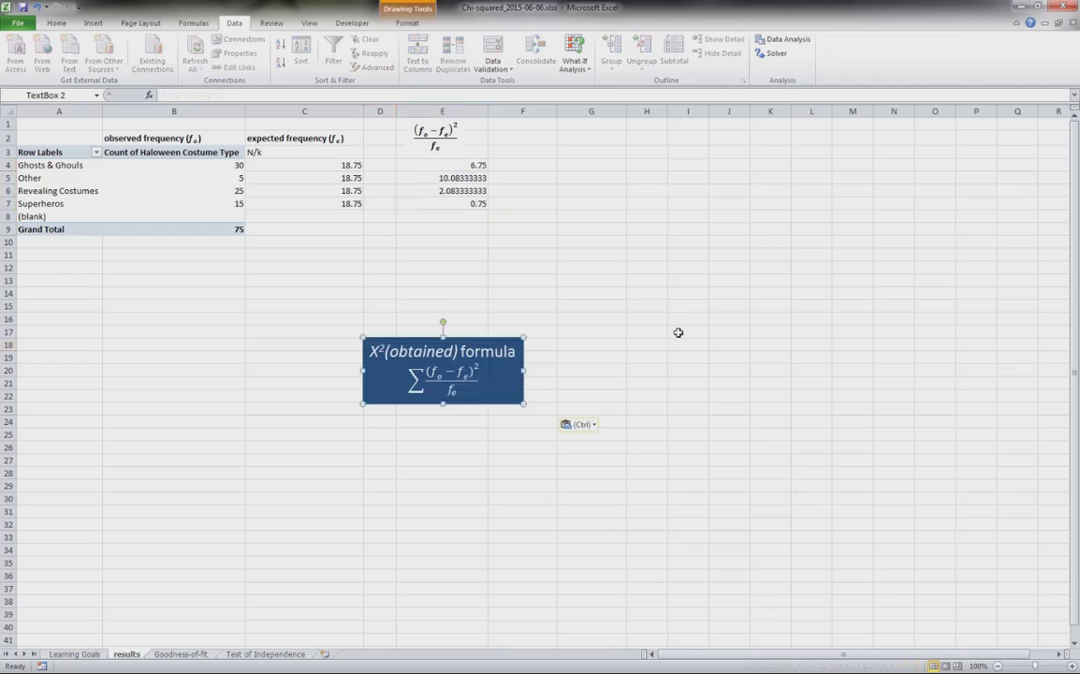
left_click_drag(405, 343, 247, 259)
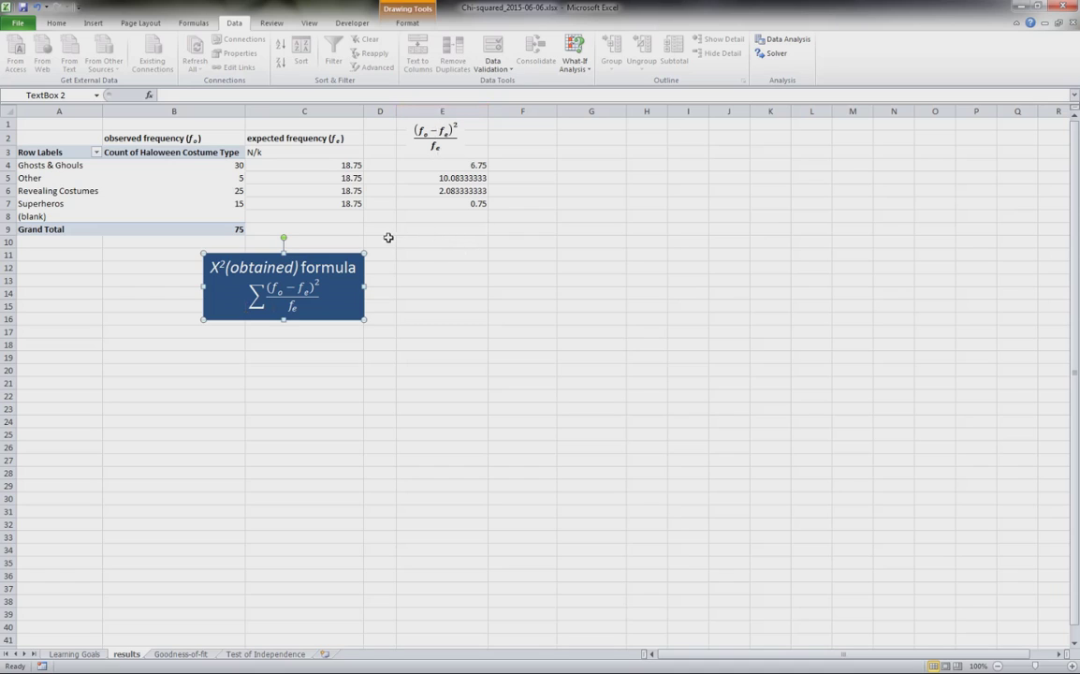
- Calculate the obtained chi-squared statistic in E9 with the formula =SUM(E4:E7)
left_click(435, 231)
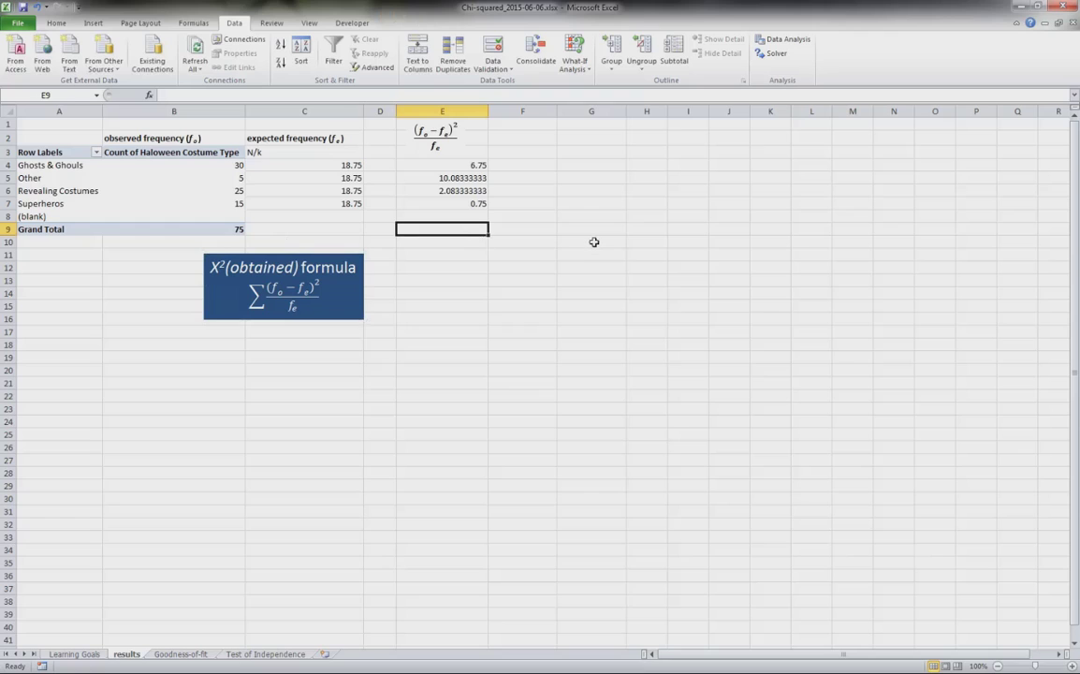
type("=SUM*")
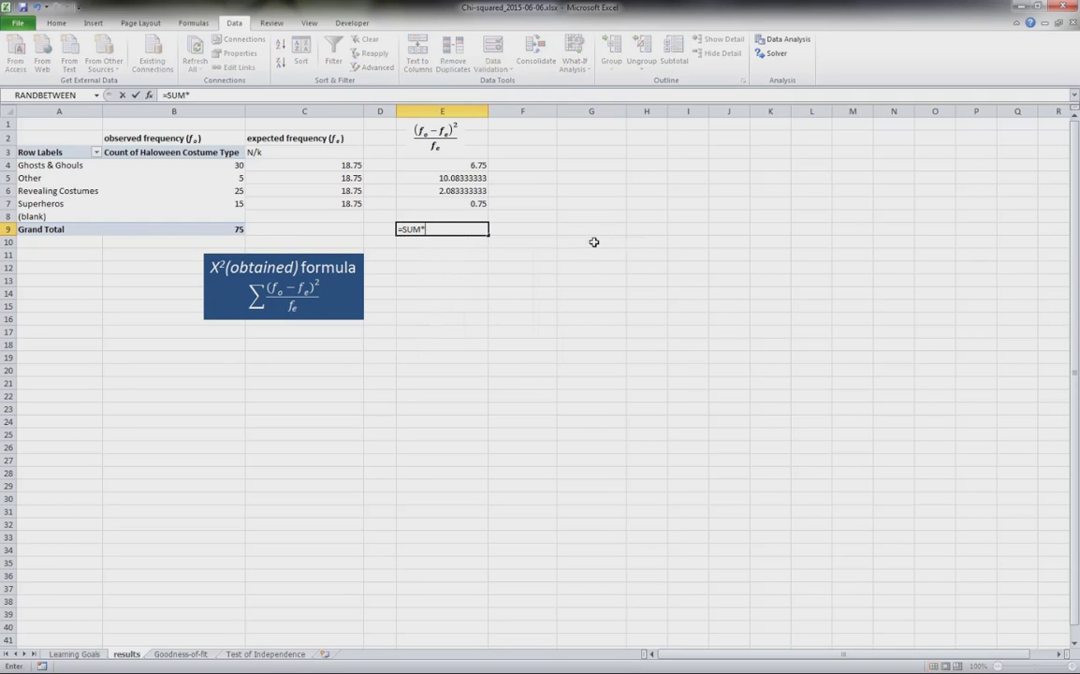
key("BackSpace")
type("(")
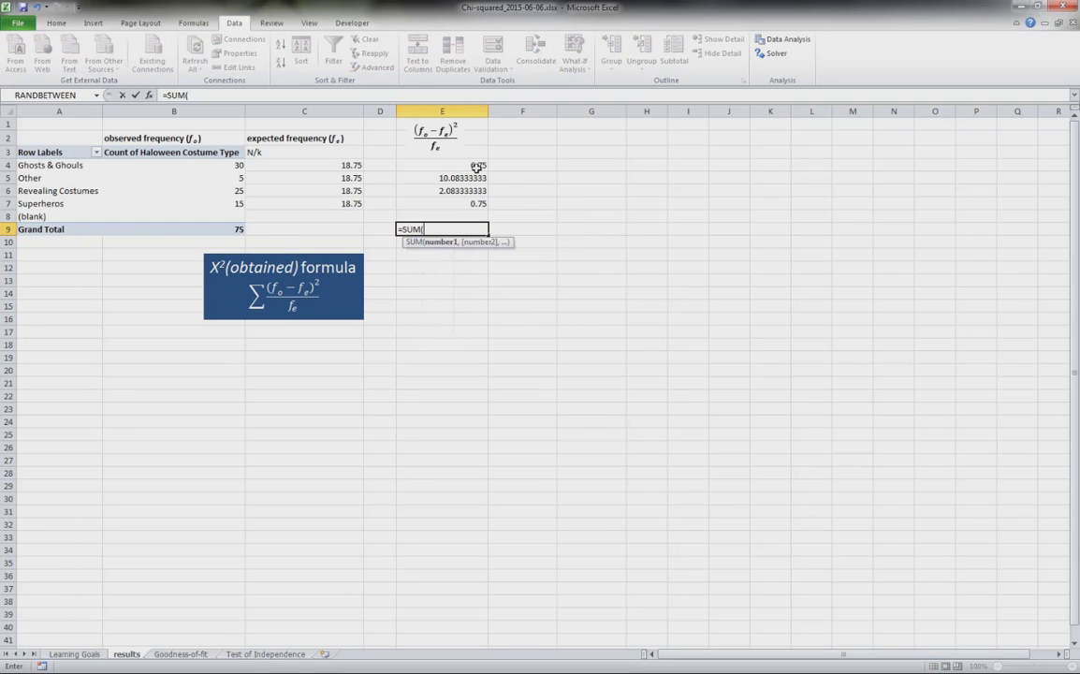
left_click_drag(438, 165, 463, 203)
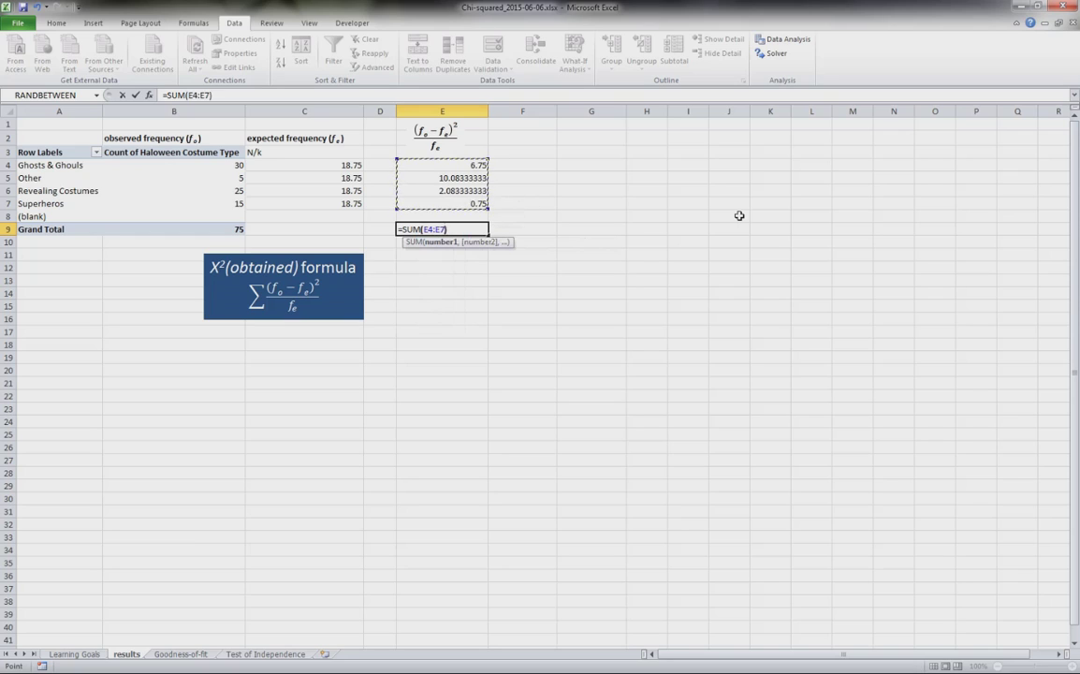
type(")")
key("Return")
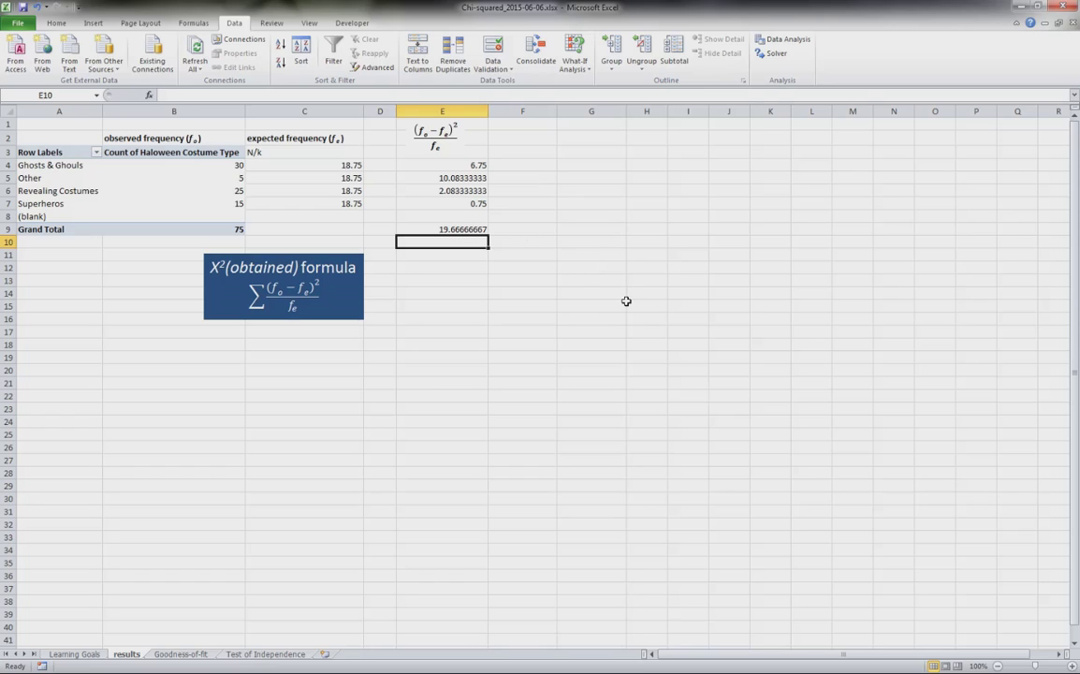
left_click(419, 224)
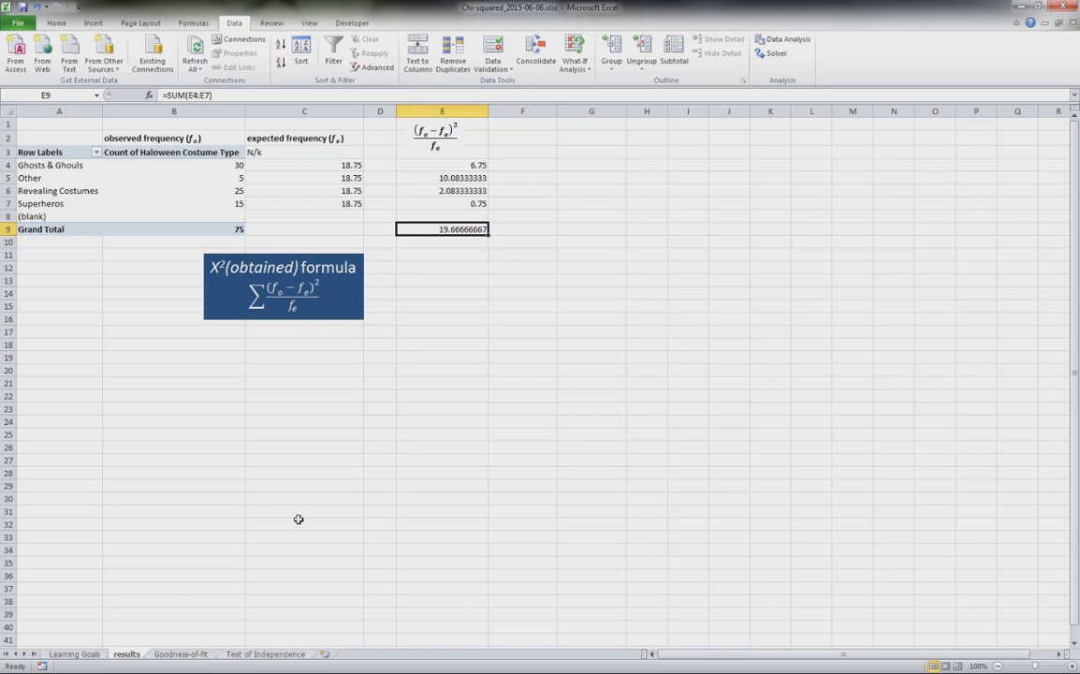
- Add a new line below step 4, Compute Test Statistic, in the Steps text box on the Test of Independence sheet
left_click(265, 653)
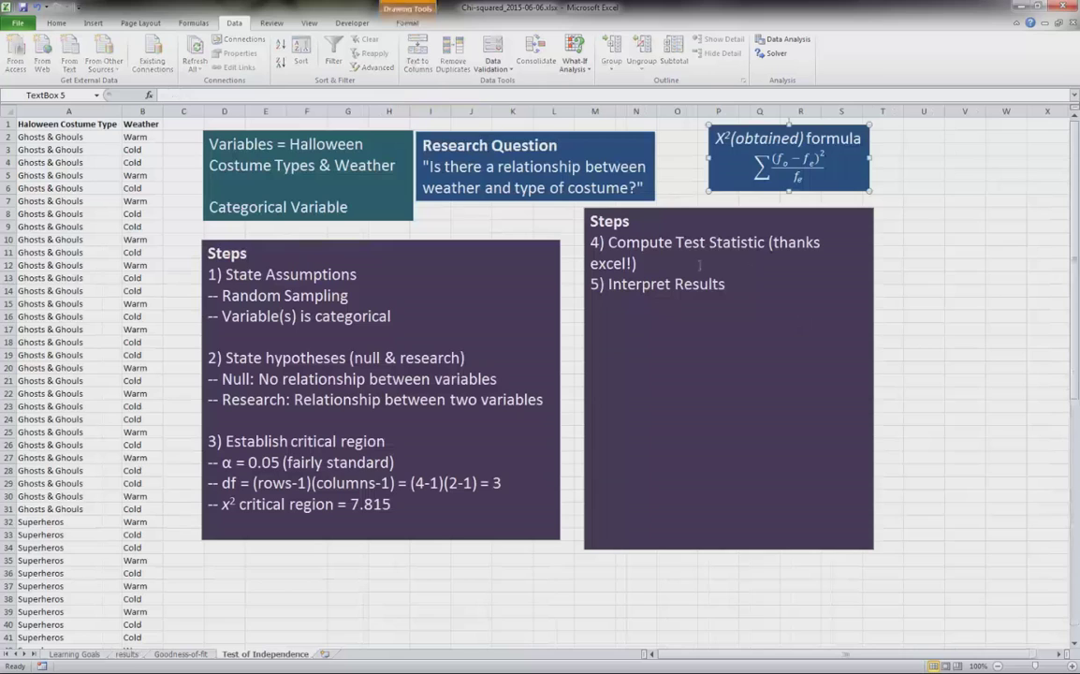
left_click(640, 263)
key("Return")
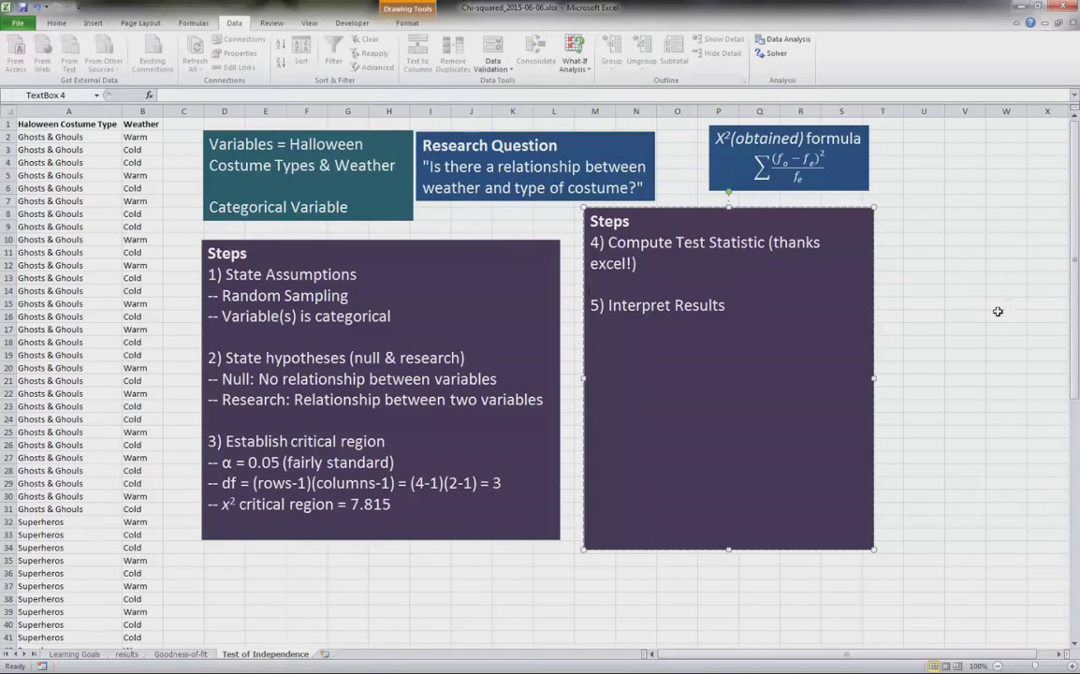
- Enter "--" on the new line under step 4, followed by the "X²(obtained)" text copied from the formula box
left_click(730, 138)
key("Home")
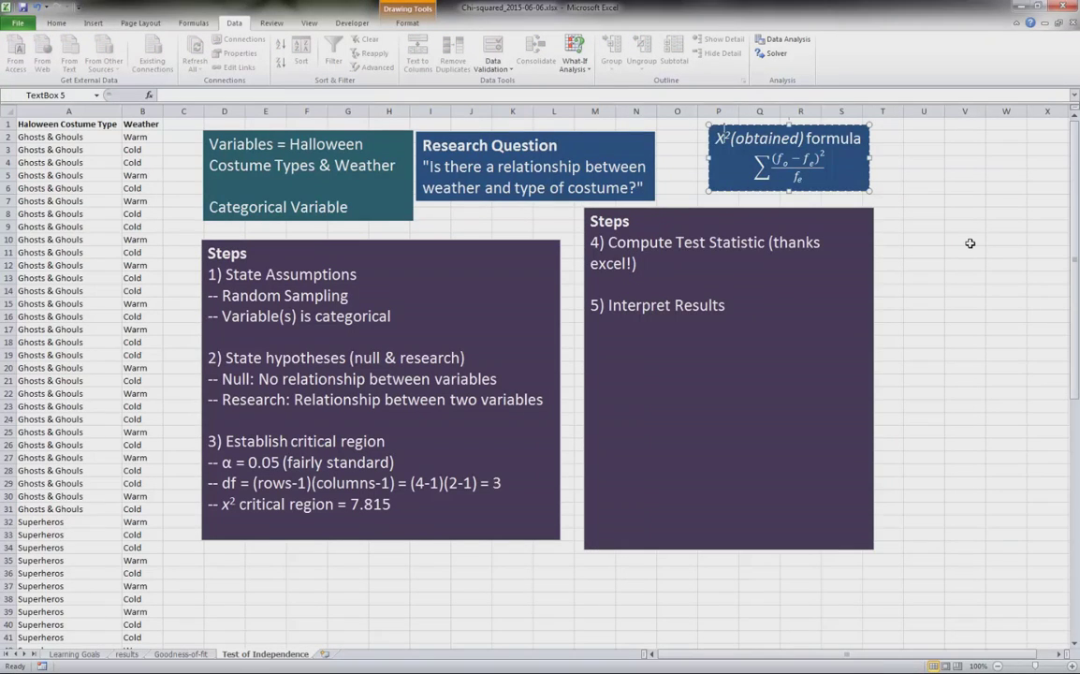
key("shift+Right")
key("shift+Right")
key("shift+Right")
key("shift+Right")
key("shift+Right")
key("shift+Right")
key("shift+Right")
key("shift+Right")
key("shift+Right")
key("shift+Right")
key("shift+Right")
key("shift+Right")
key("shift+Right")
key("shift+Right")
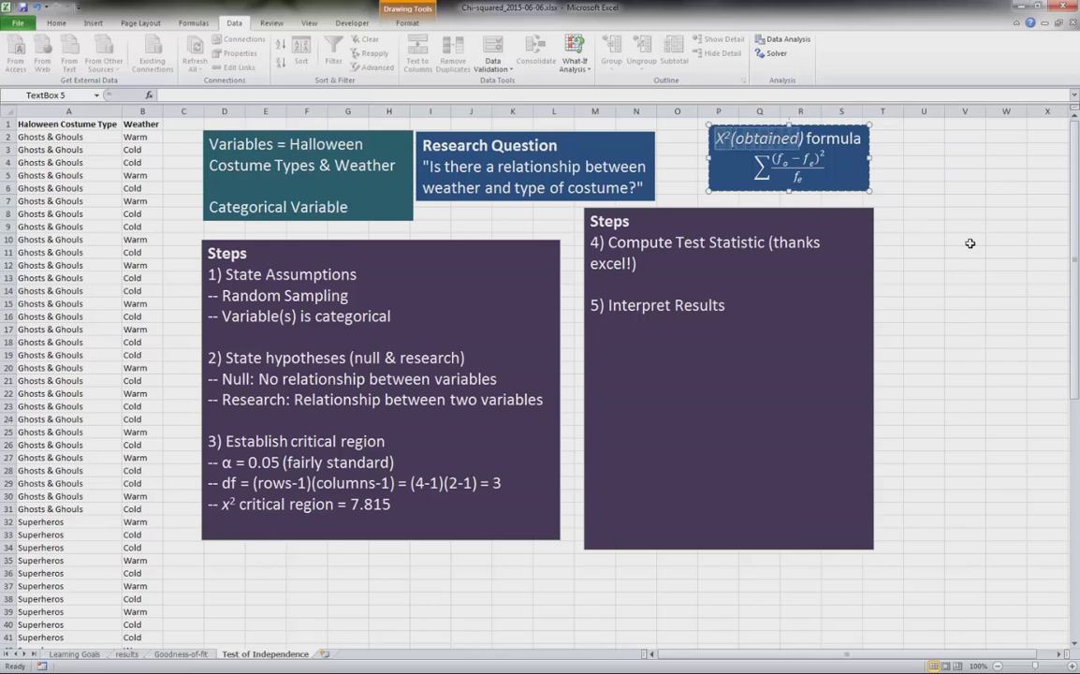
key("ctrl+c")
left_click(655, 285)
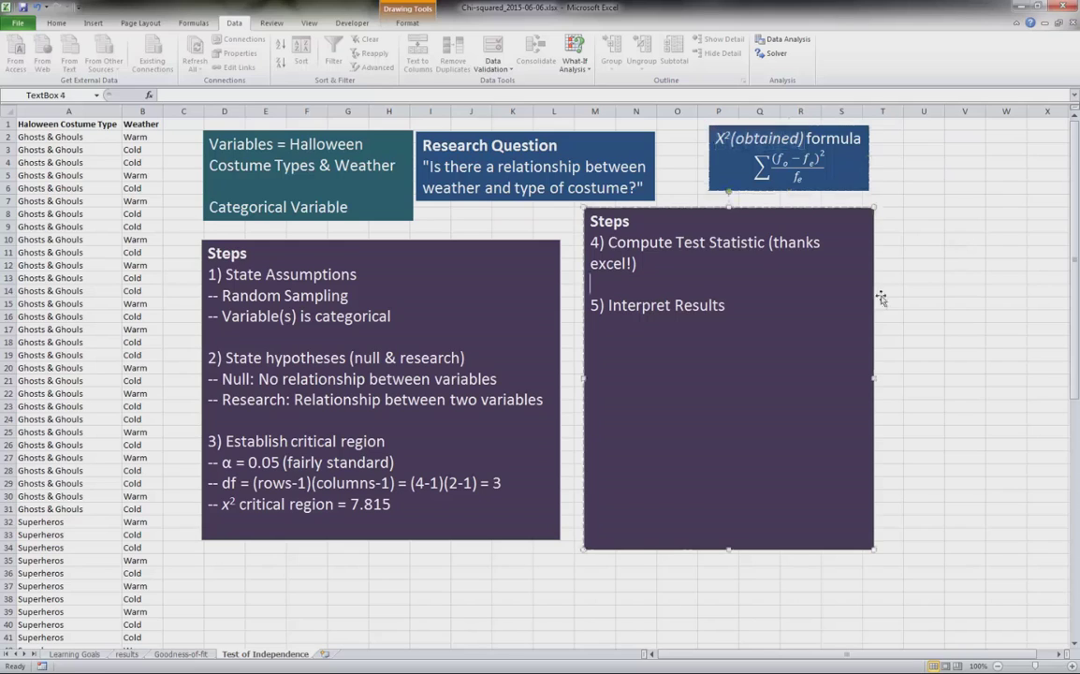
type("--")
key("ctrl+v")
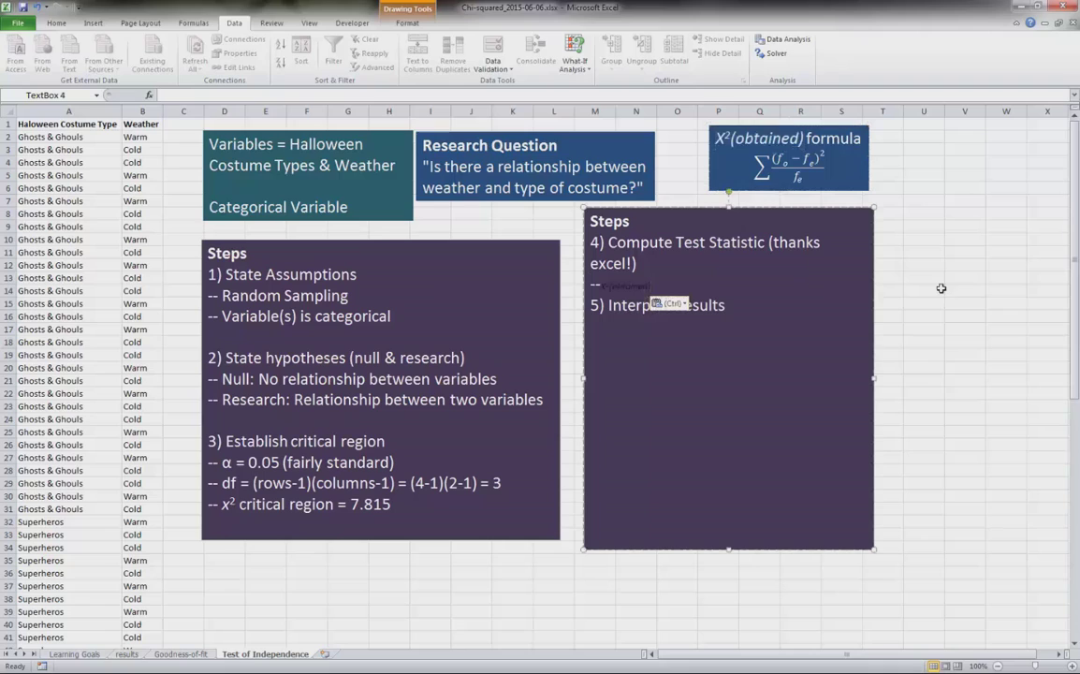
- Set the font size of the pasted "X²(obtained)" text under step 4 to 14
key("shift+Left")
key("shift+Left")
key("shift+Left")
key("shift+Left")
key("shift+Left")
key("shift+Left")
key("shift+Left")
key("shift+Left")
key("shift+Left")
key("shift+Left")
key("shift+Left")
key("shift+Left")
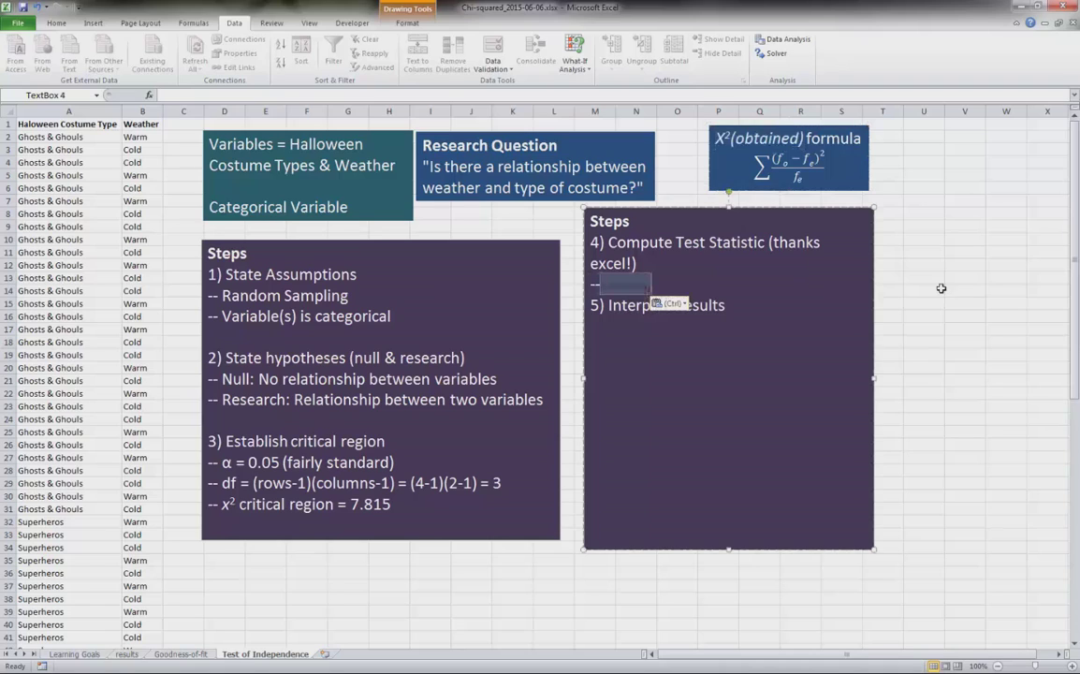
left_click(56, 22)
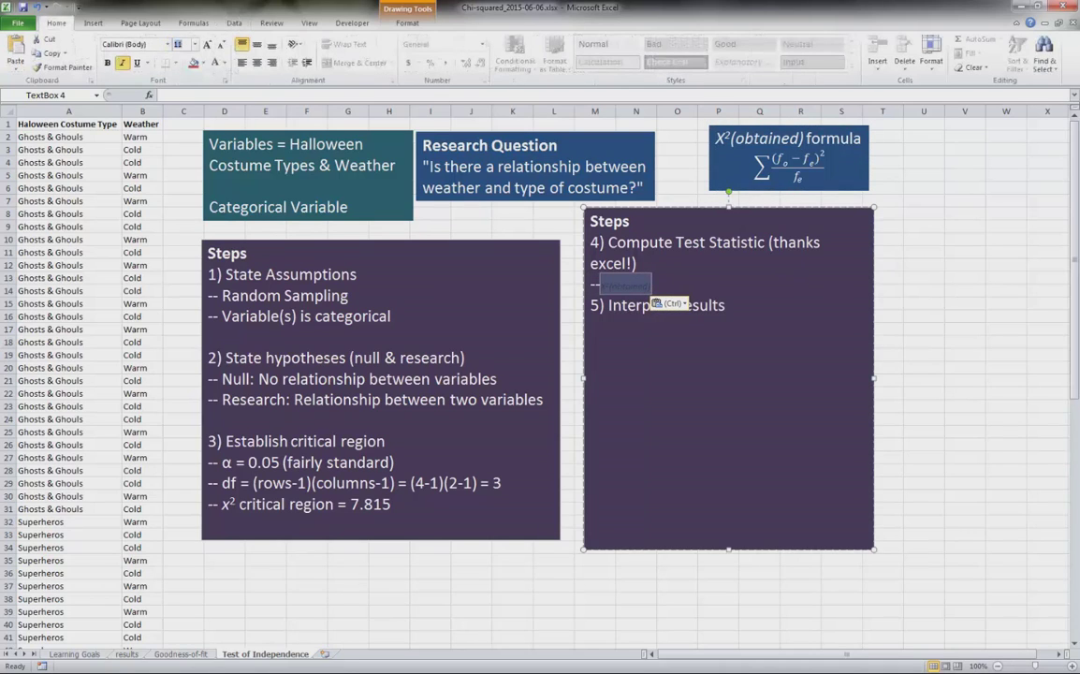
left_click(184, 47)
type("14")
key("Return")
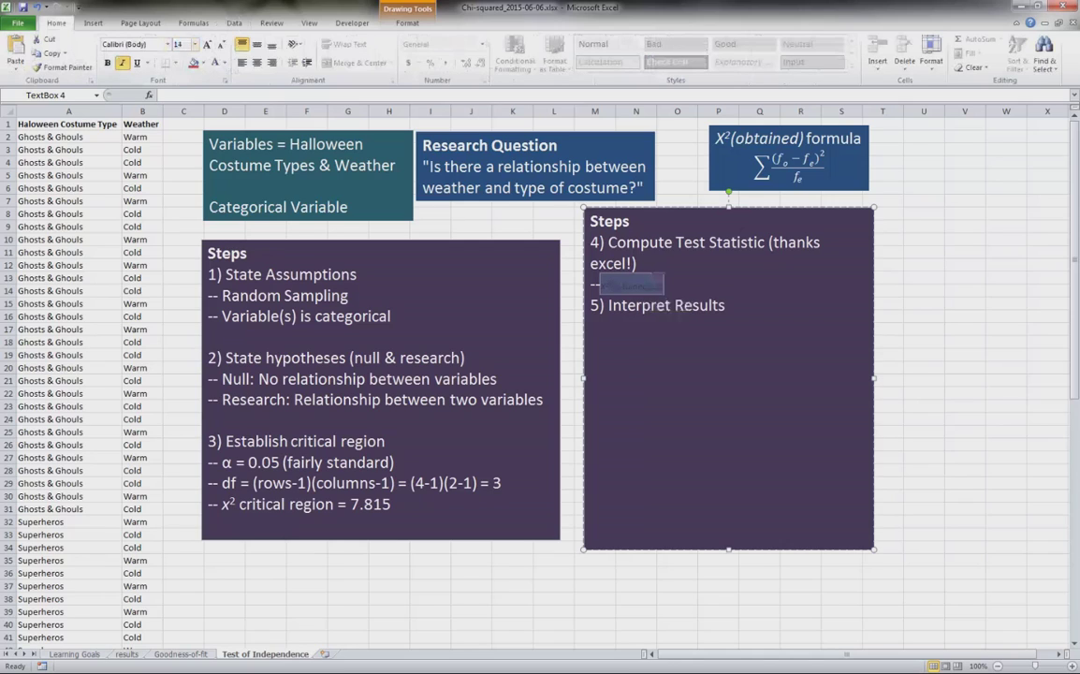
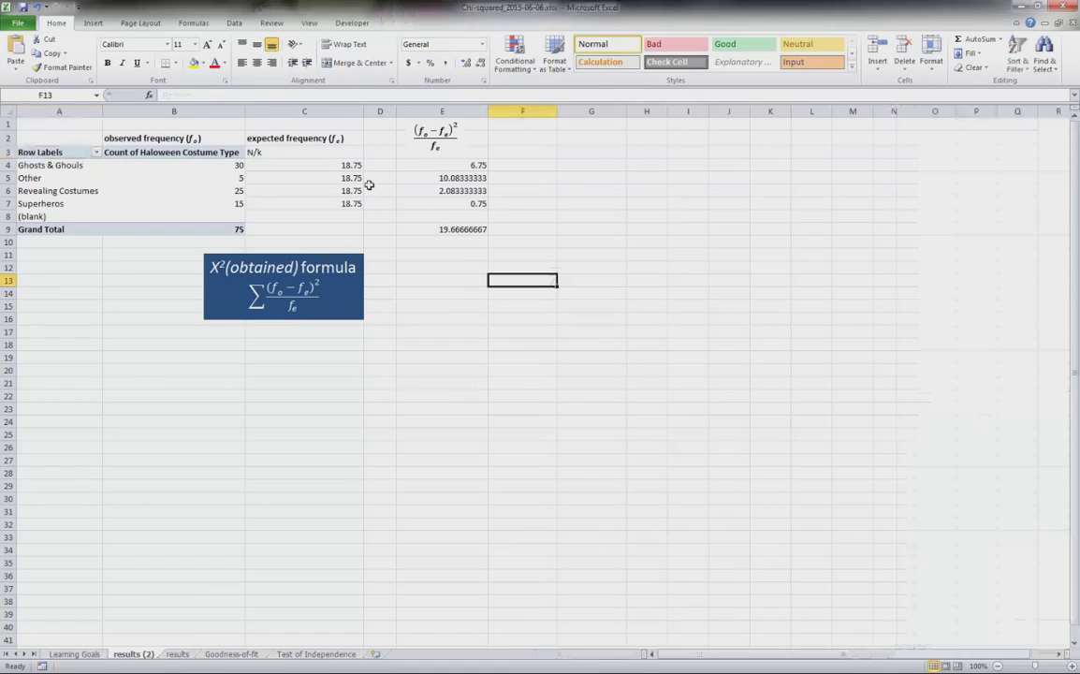
- Clear the expected-frequency and chi-squared calculations from C3:E9 on the results (2) sheet
left_click_drag(290, 149, 440, 233)
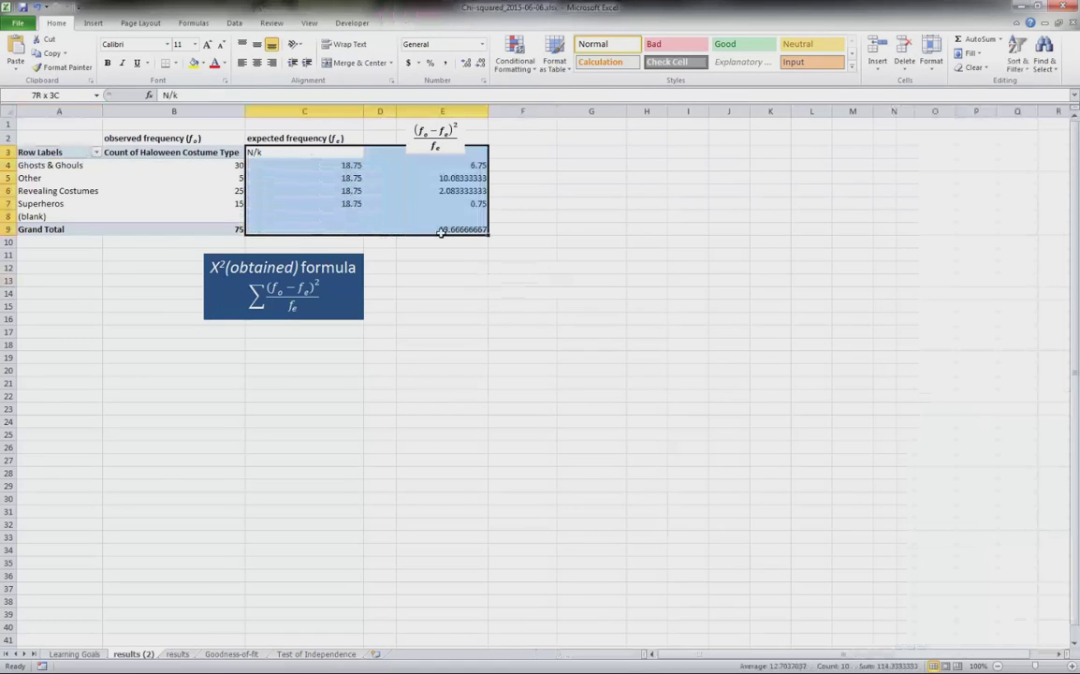
key("Delete")
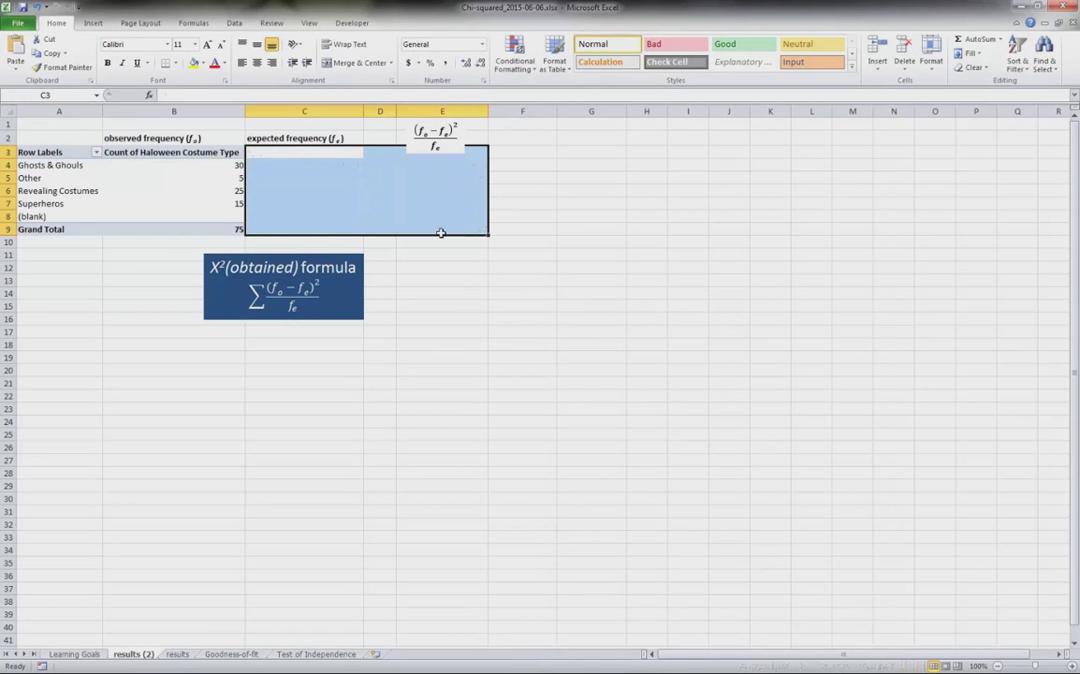
left_click(523, 203)
- Remove Haloween Costume Type from the pivot table and move the X²(obtained) formula box down to about rows 27–32
left_click(58, 151)
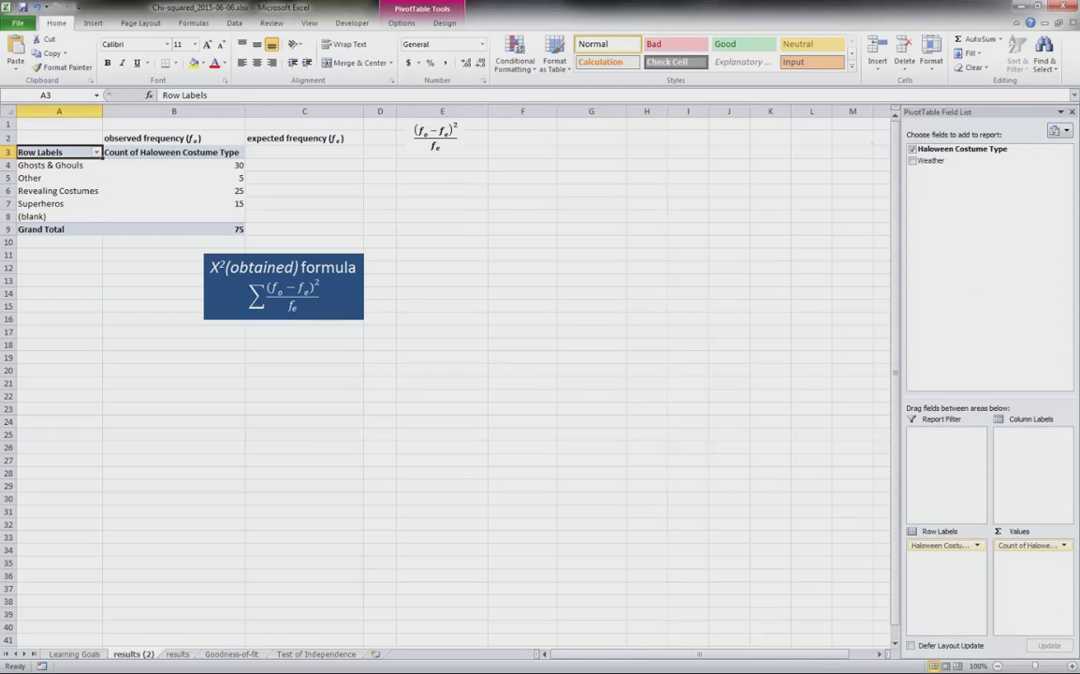
left_click(912, 149)
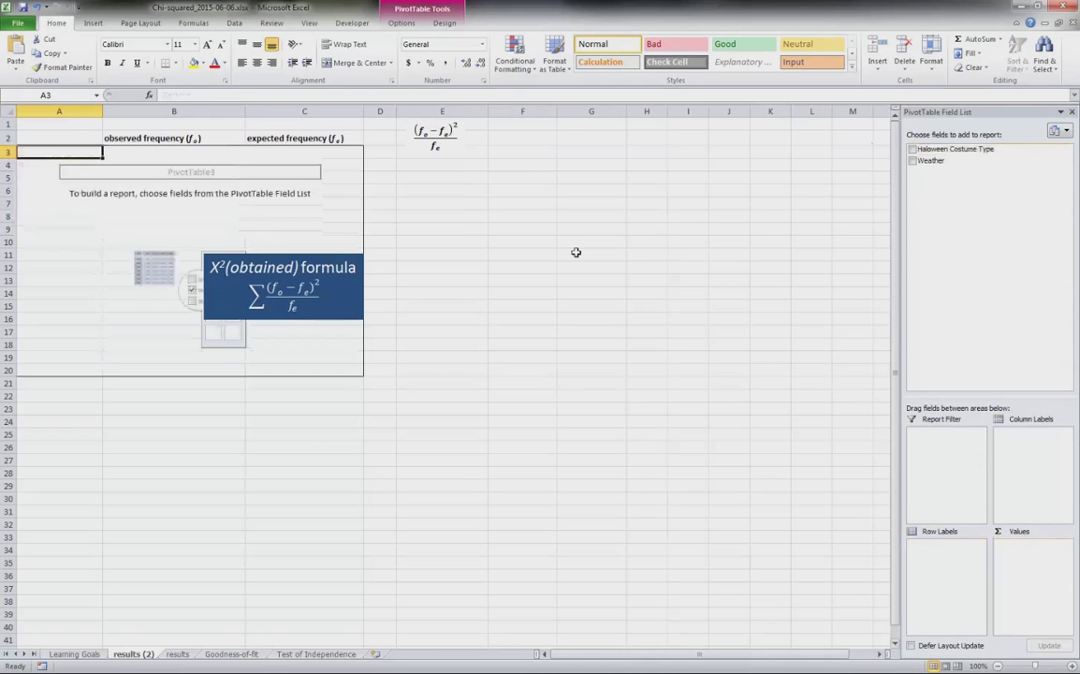
left_click(317, 316)
mouse_move(314, 325)
left_mouse_down()
mouse_move(457, 323)
mouse_move(410, 525)
mouse_move(348, 527)
left_mouse_up()
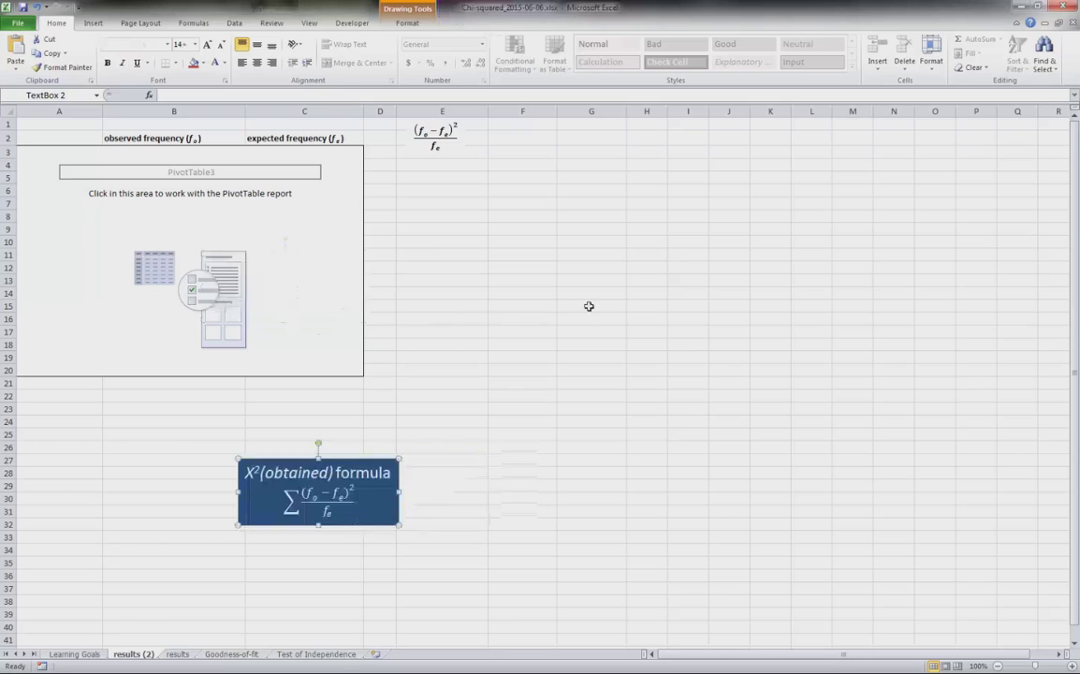
- Rebuild the pivot table with Haloween Costume Type as rows, Weather as columns and Haloween Costume Type summarized by Count as values
left_click(45, 150)
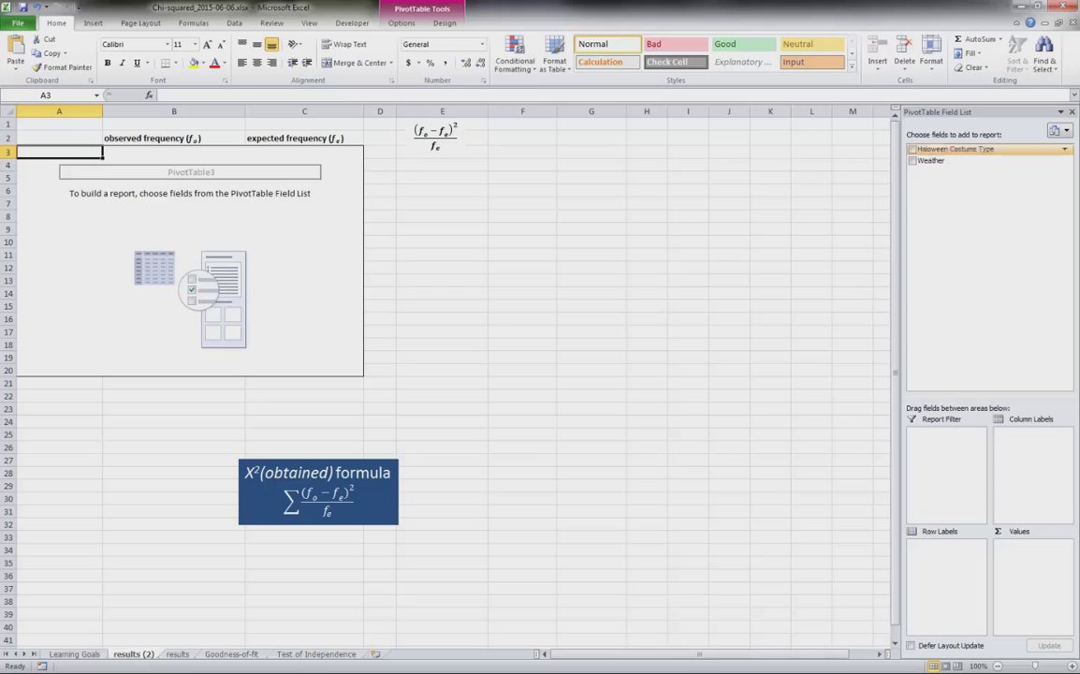
left_click(913, 149)
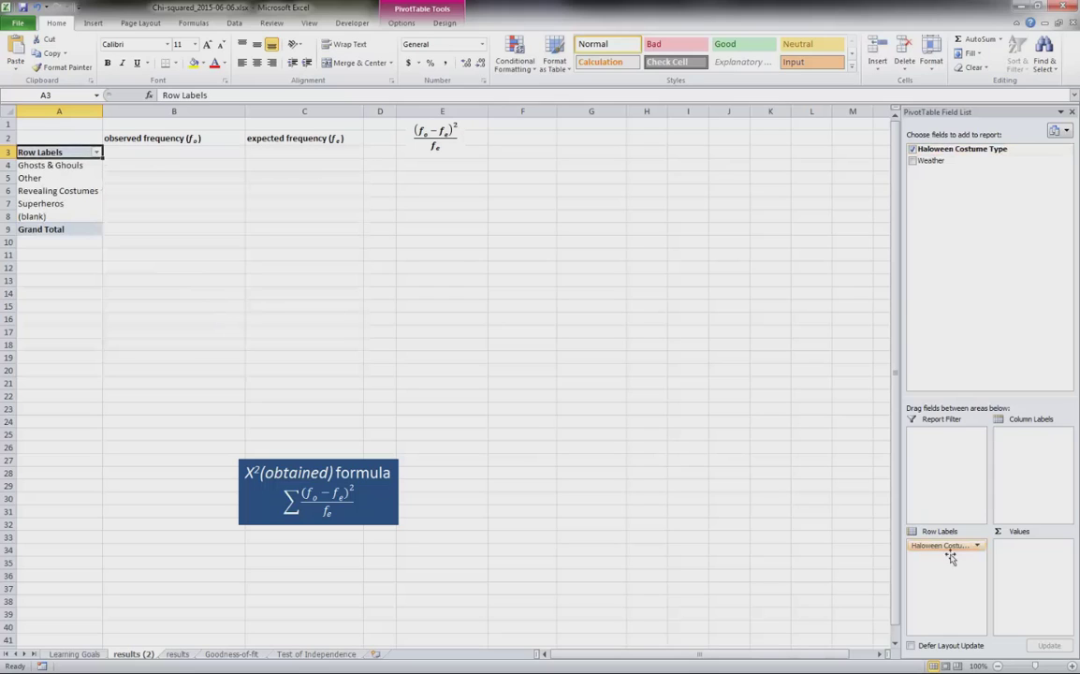
left_click_drag(942, 171, 1055, 462)
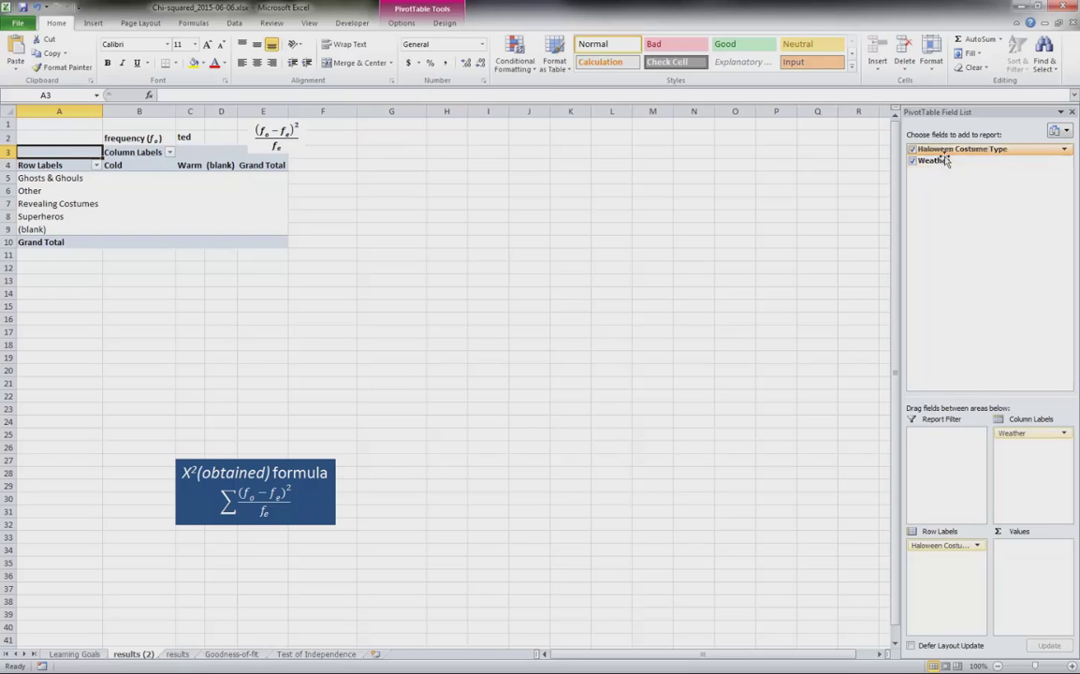
left_click_drag(931, 160, 1056, 571)
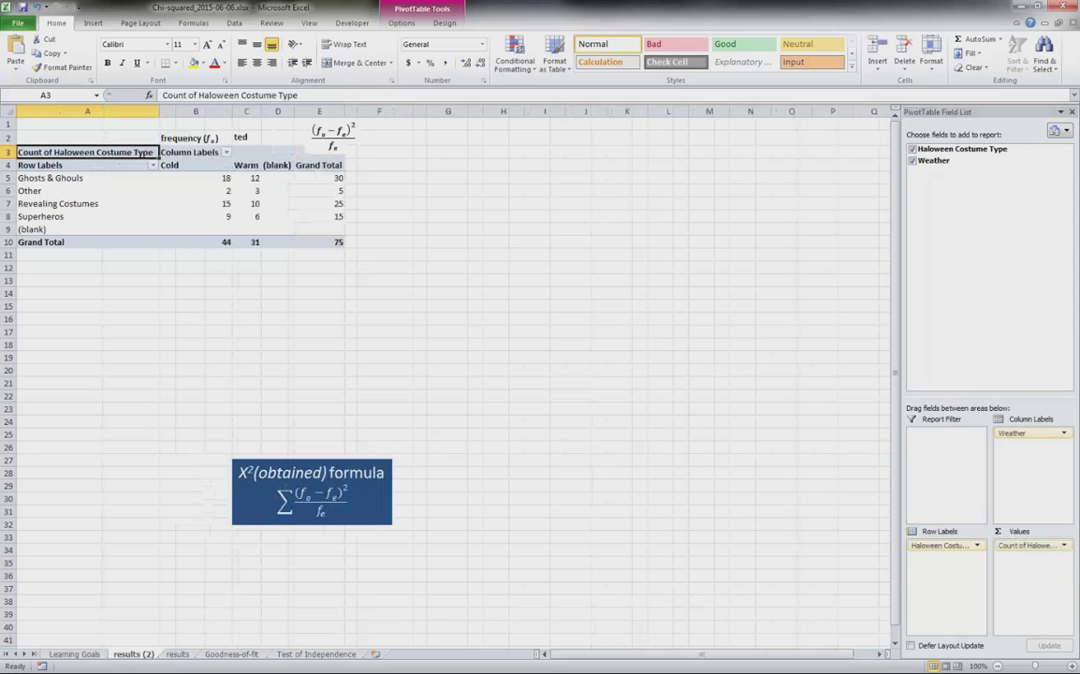
left_click(1029, 545)
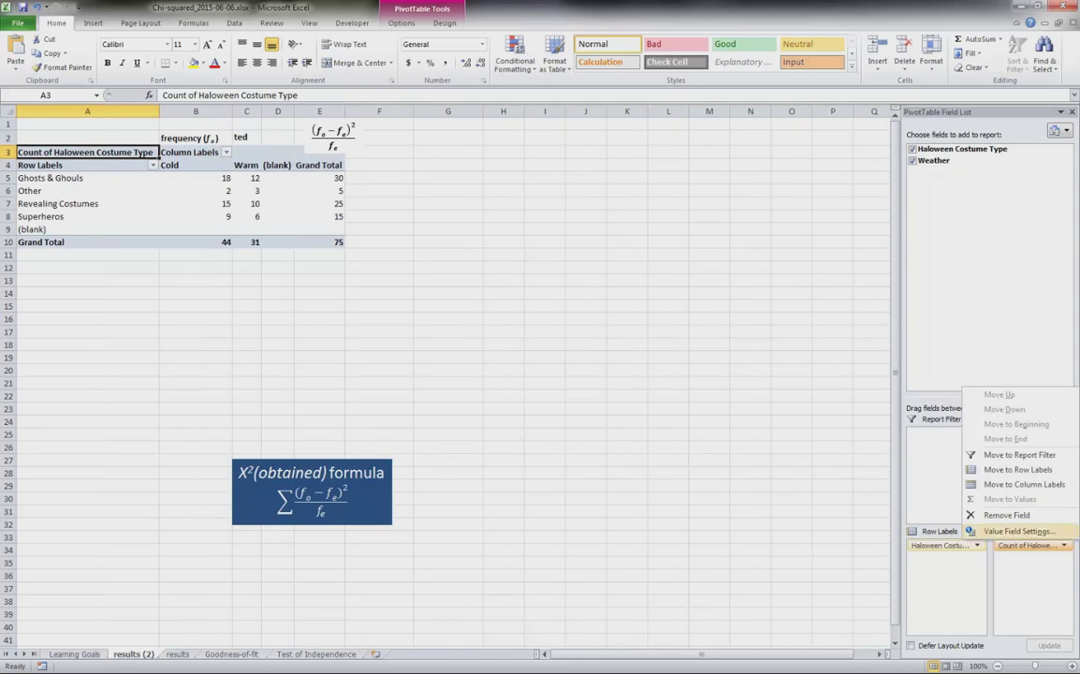
left_click(1018, 531)
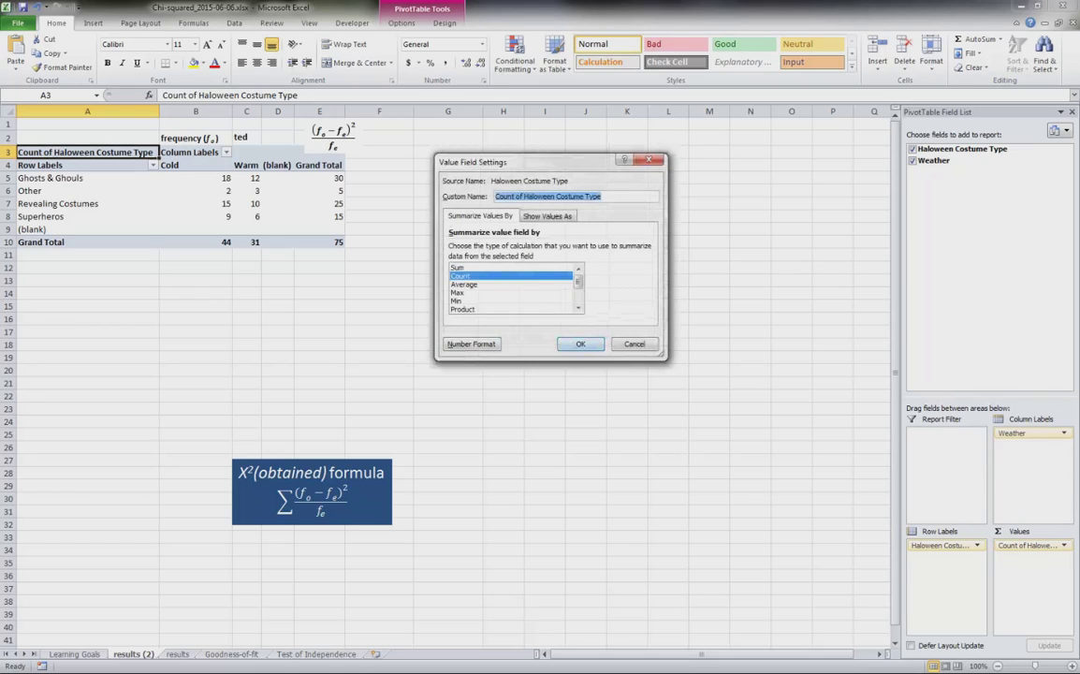
left_click(581, 343)
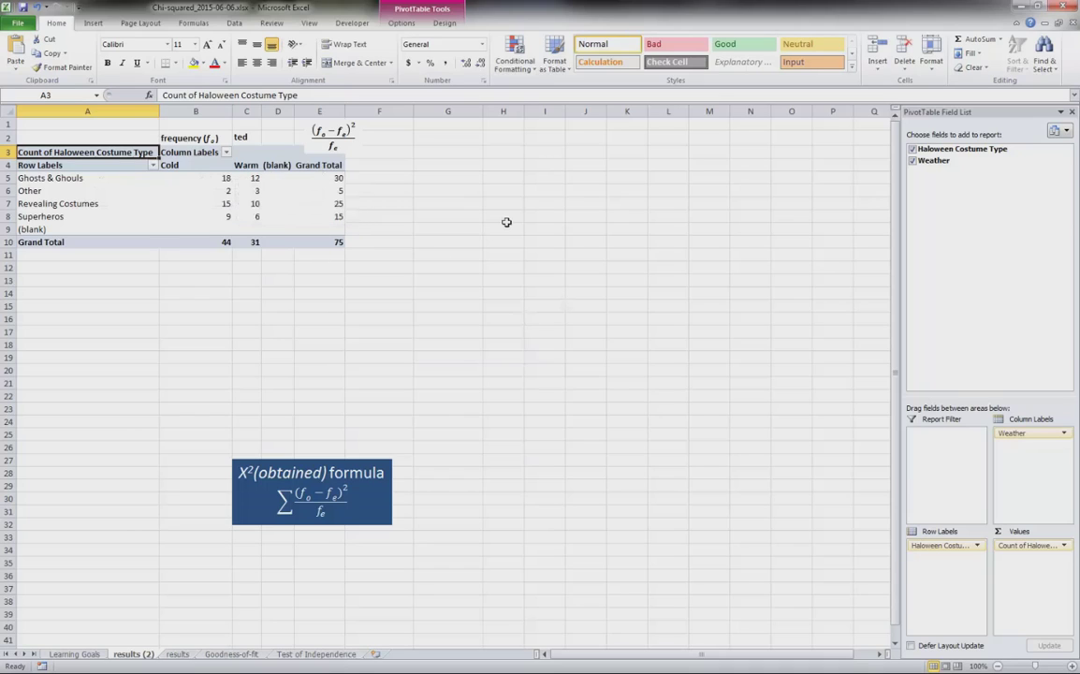
- Move the (fo − fe)²/fe text box off the pivot table to beside the blue X²(obtained) formula box, near G30
left_click(330, 143)
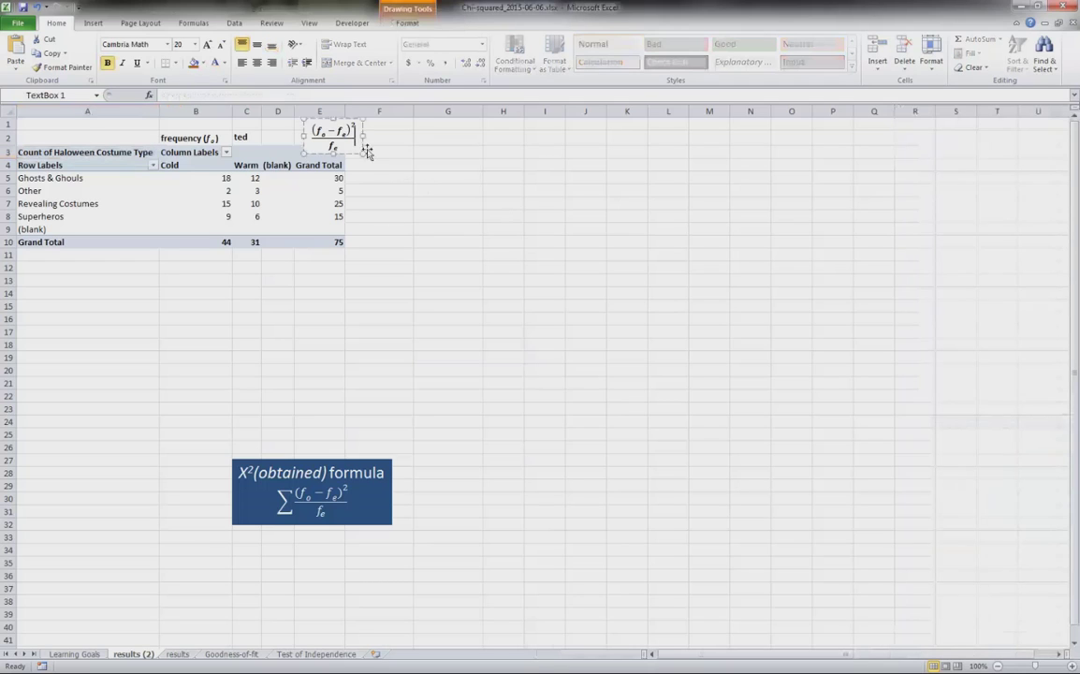
left_click_drag(369, 140, 504, 269)
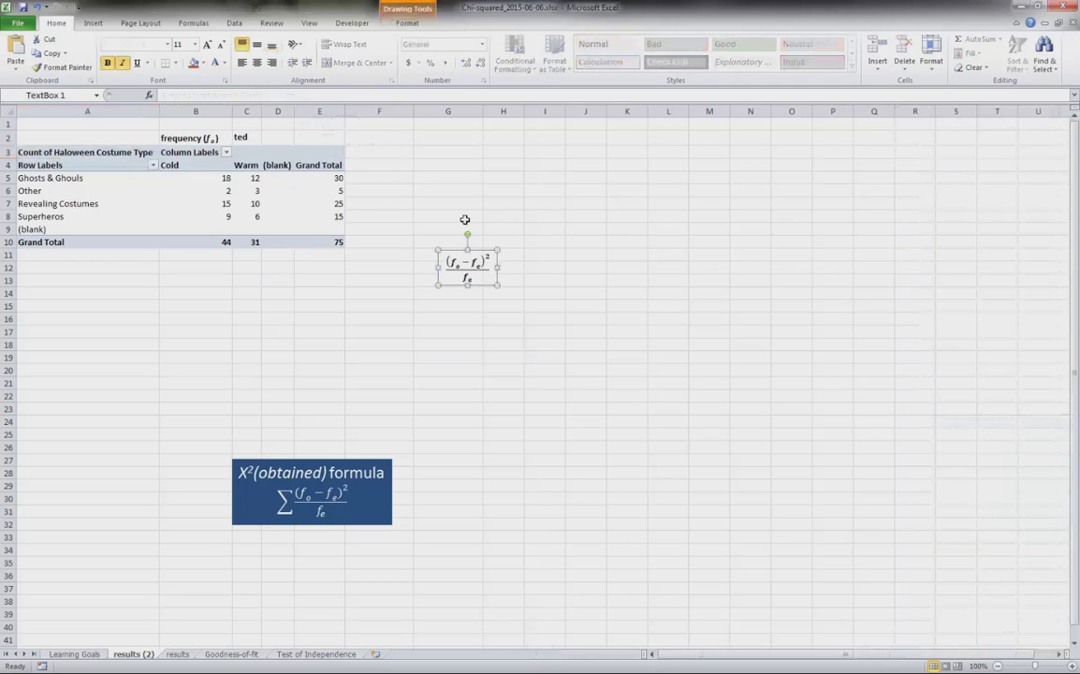
left_click_drag(440, 245, 423, 489)
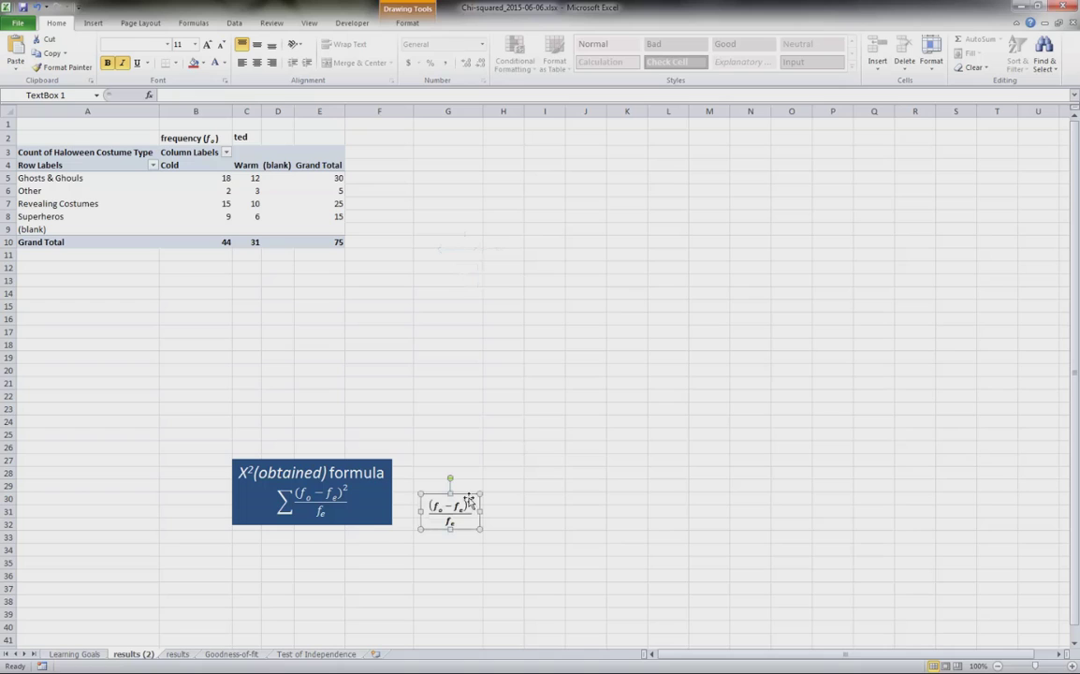
- Move the "expected frequency (fe)" label from C2 to I30 and widen column I to fit it on one line
left_click(259, 140)
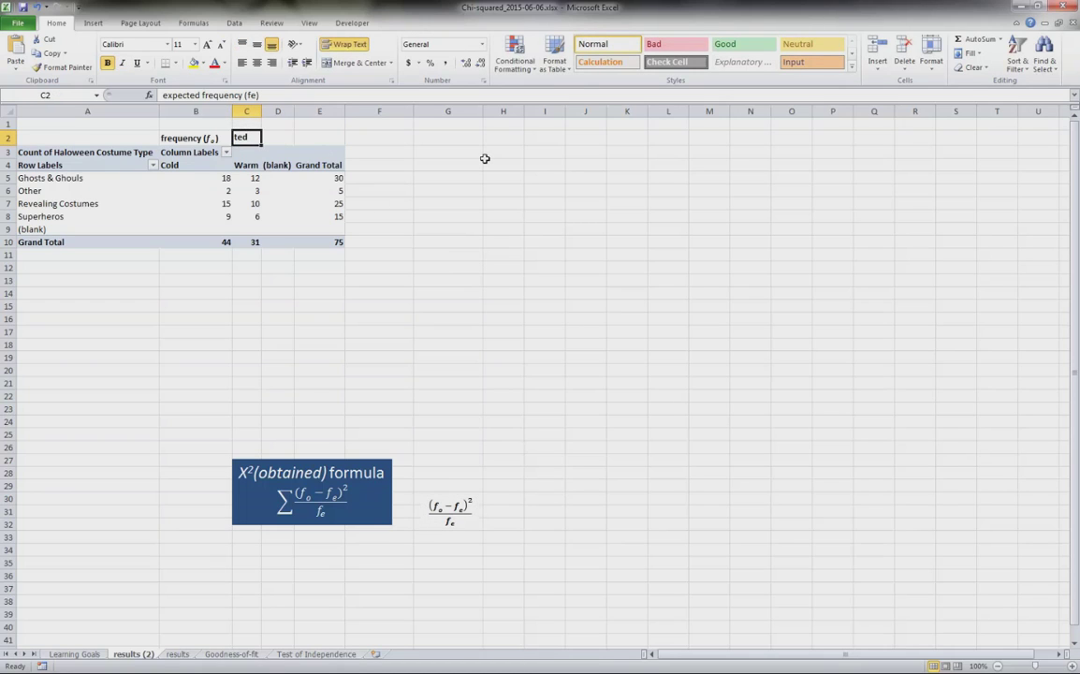
key("ctrl+c")
left_click(554, 498)
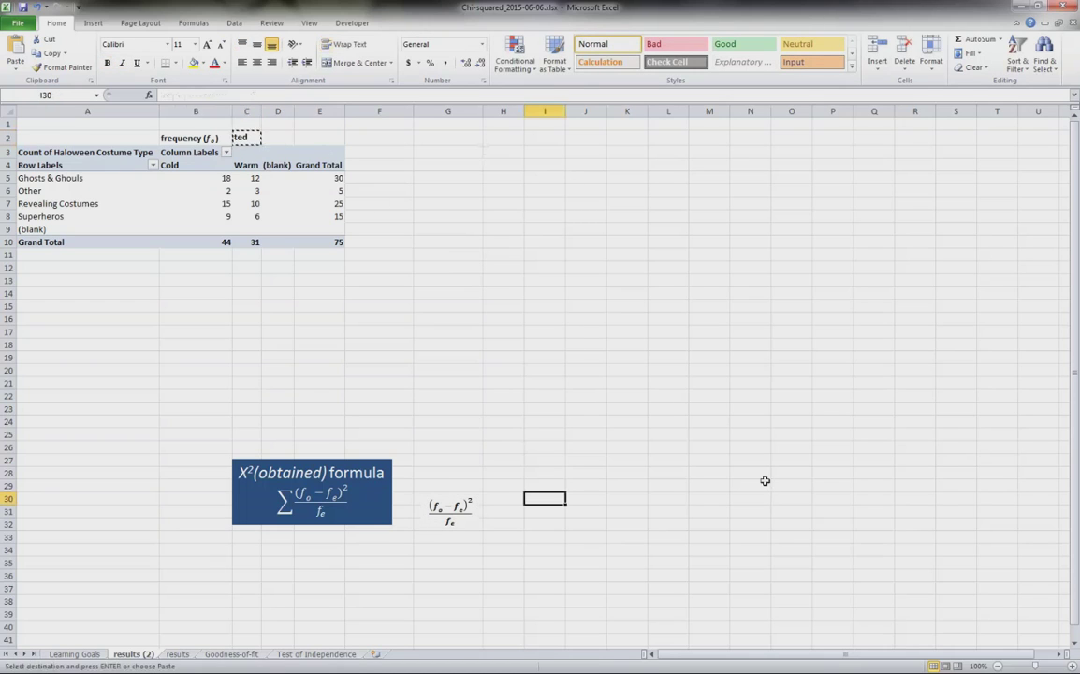
key("Return")
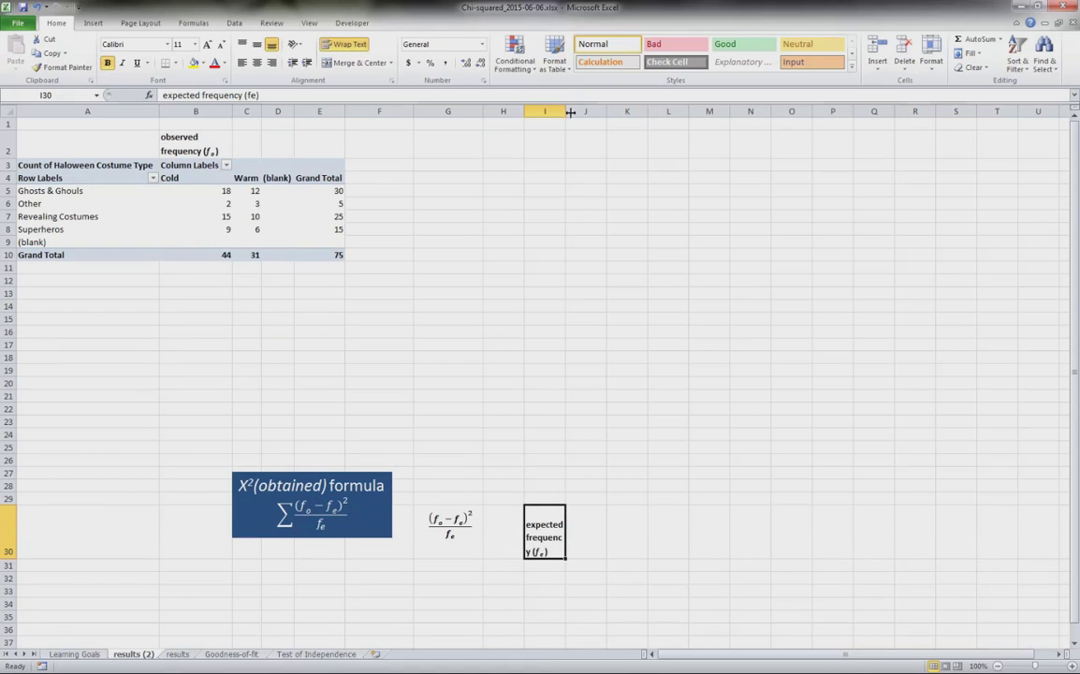
left_click_drag(570, 112, 652, 114)
left_click(613, 306)
left_click(658, 270)
left_click(253, 146)
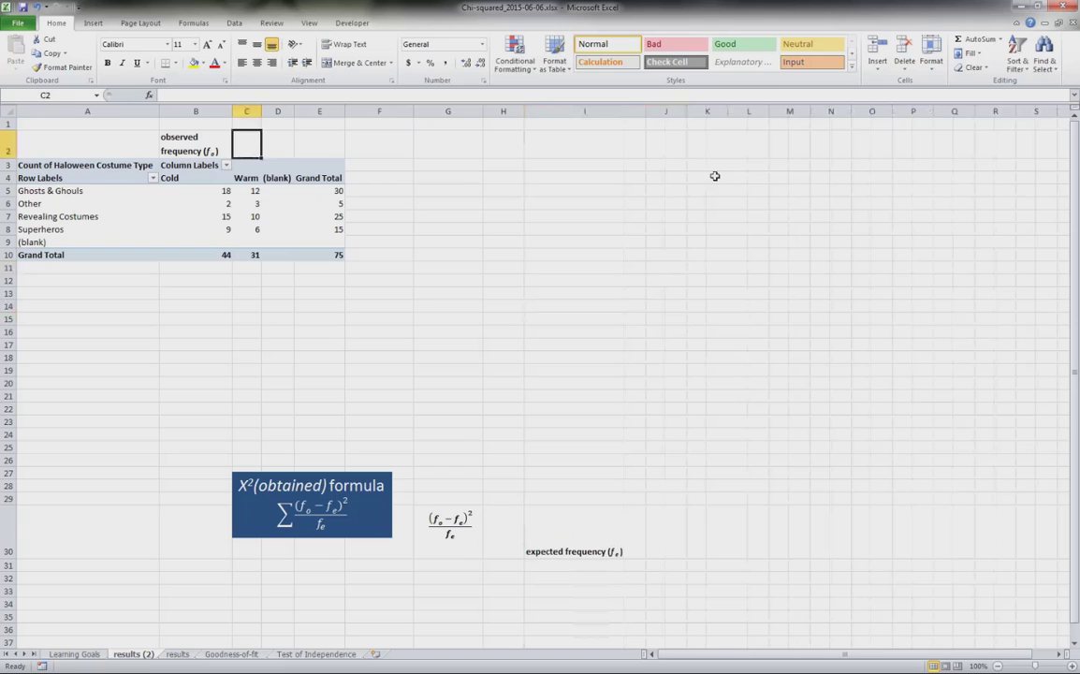
key("shift+Right")
key("shift+Right")
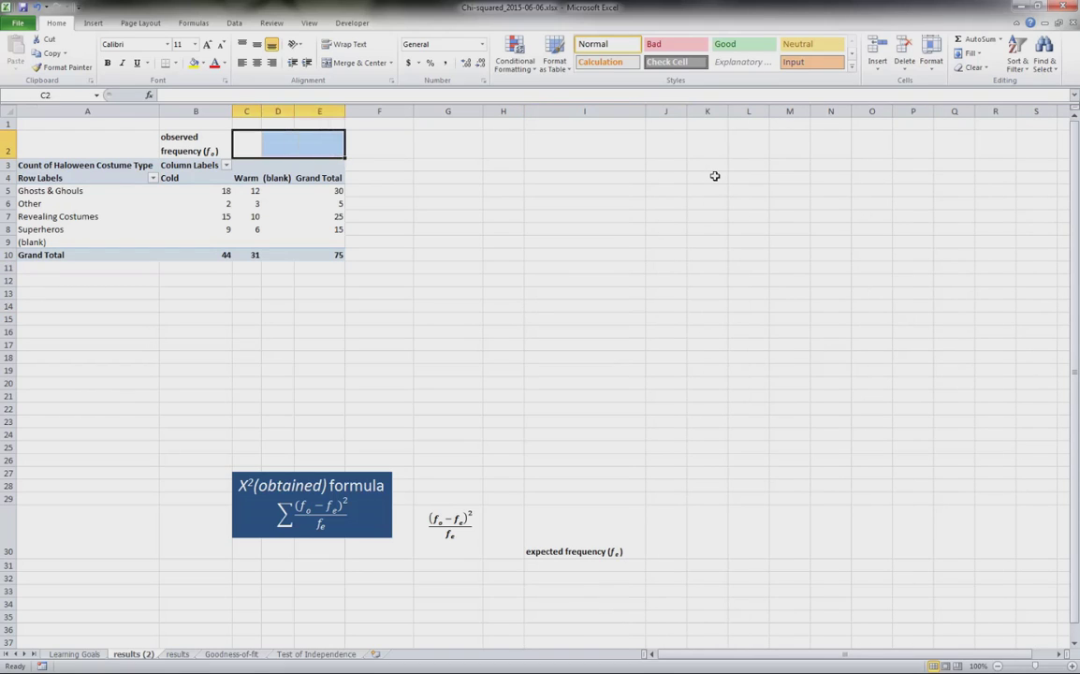
left_click(348, 63)
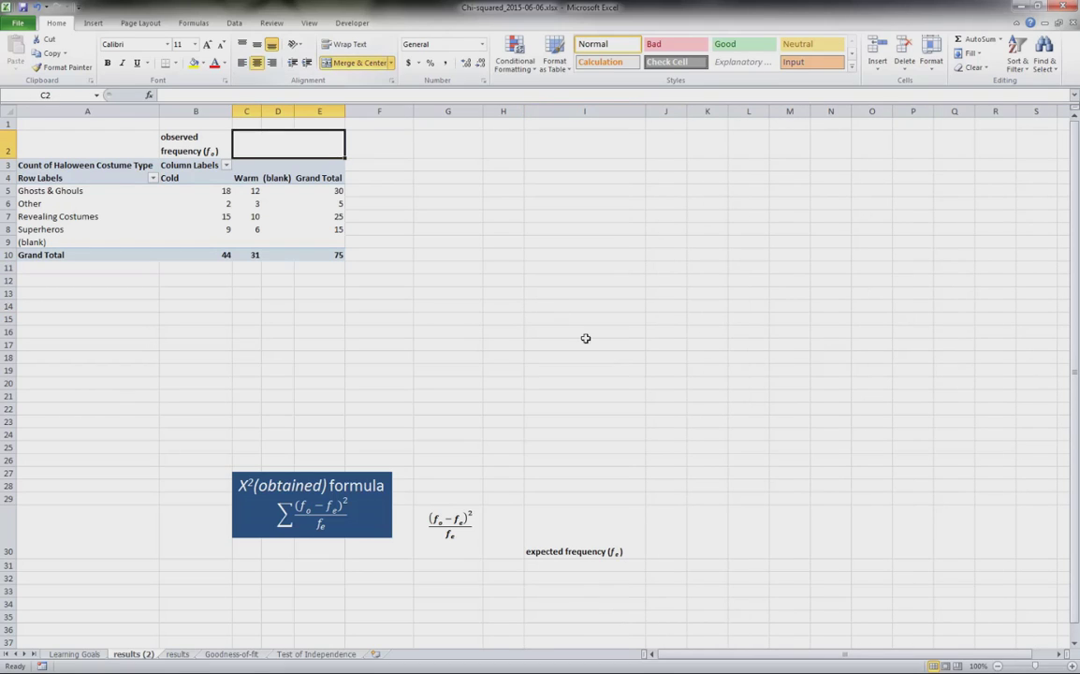
left_click(571, 260)
key("ctrl+z")
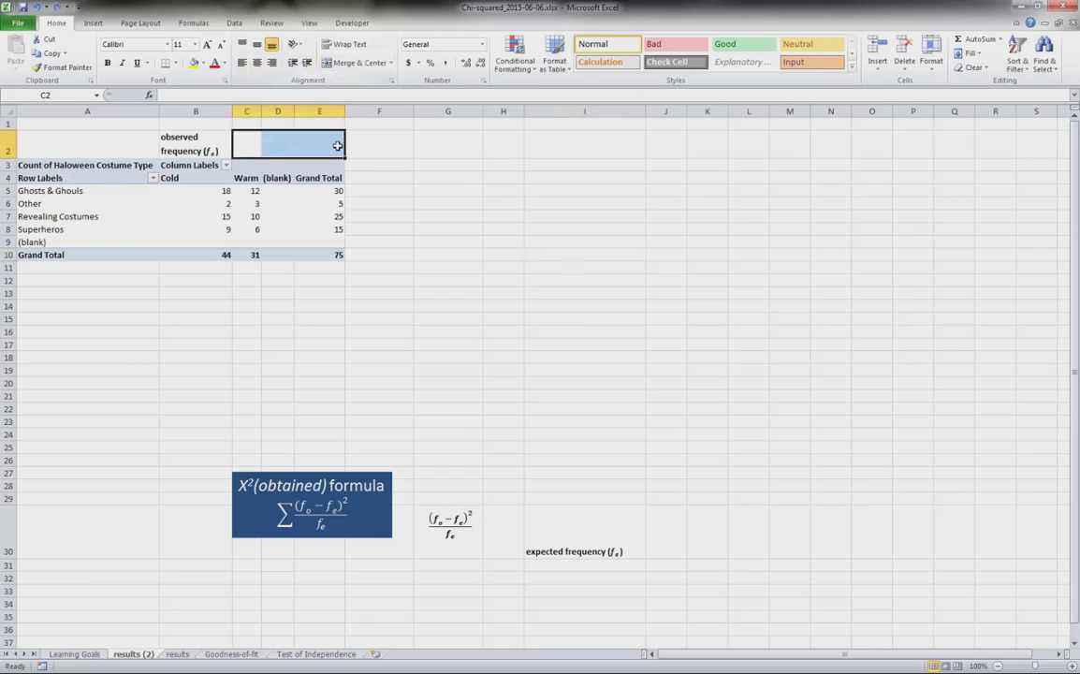
- Enter the label "Row Totals (RT)" in E2 above the pivot table's Grand Total column
left_click(299, 148)
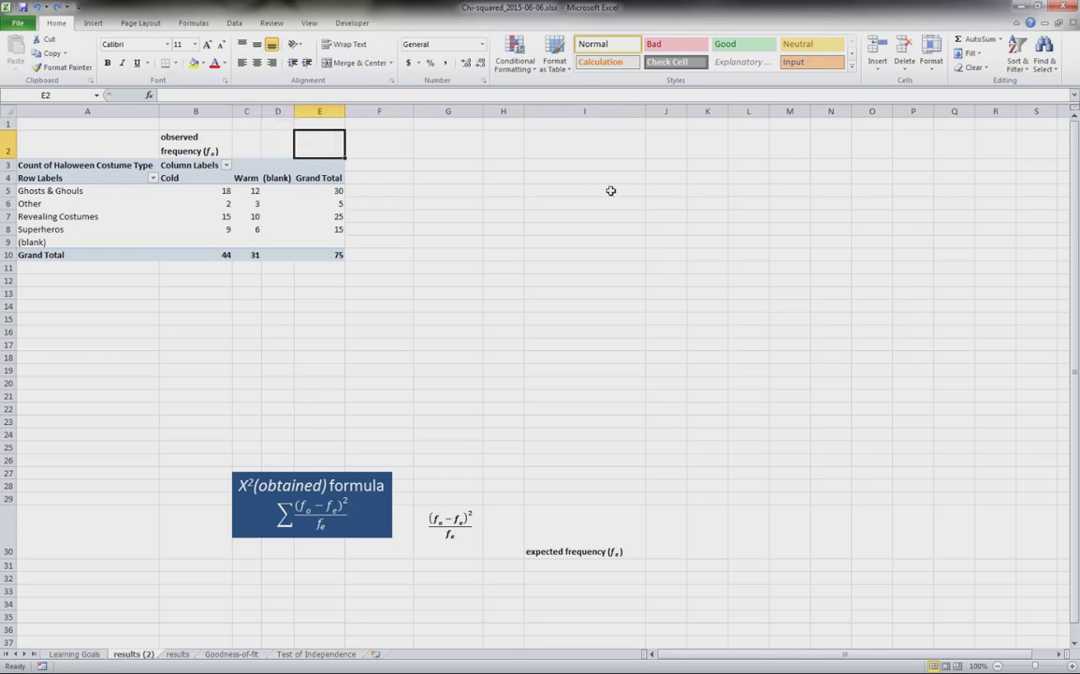
type("Row T")
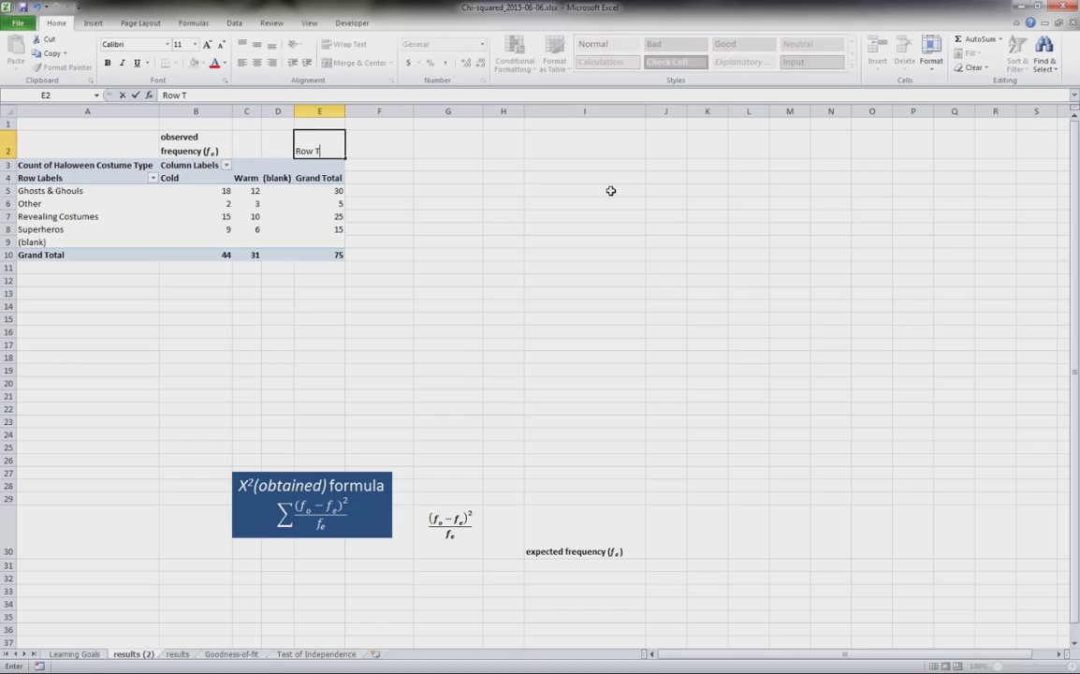
type("otals (RT)")
key("Return")
- Enter the label "Column Totals (CT)" in A11 below the pivot table's Grand Total row
key("Return")
key("Return")
key("Return")
key("Return")
key("Return")
key("Return")
key("Return")
key("Return")
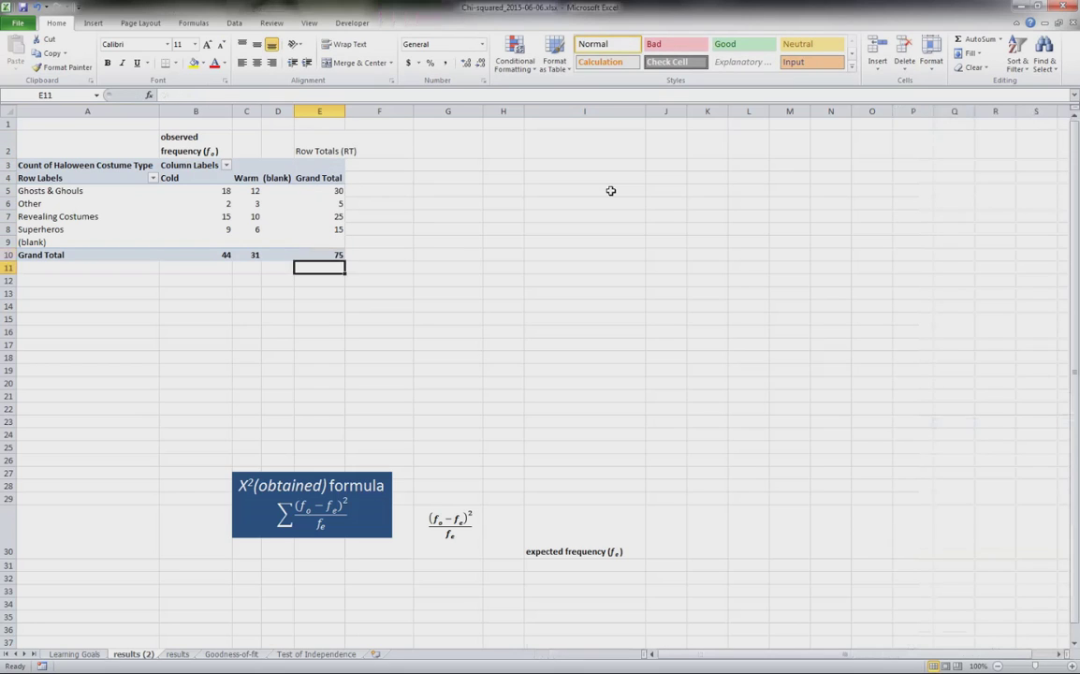
key("Home")
type("Colu")
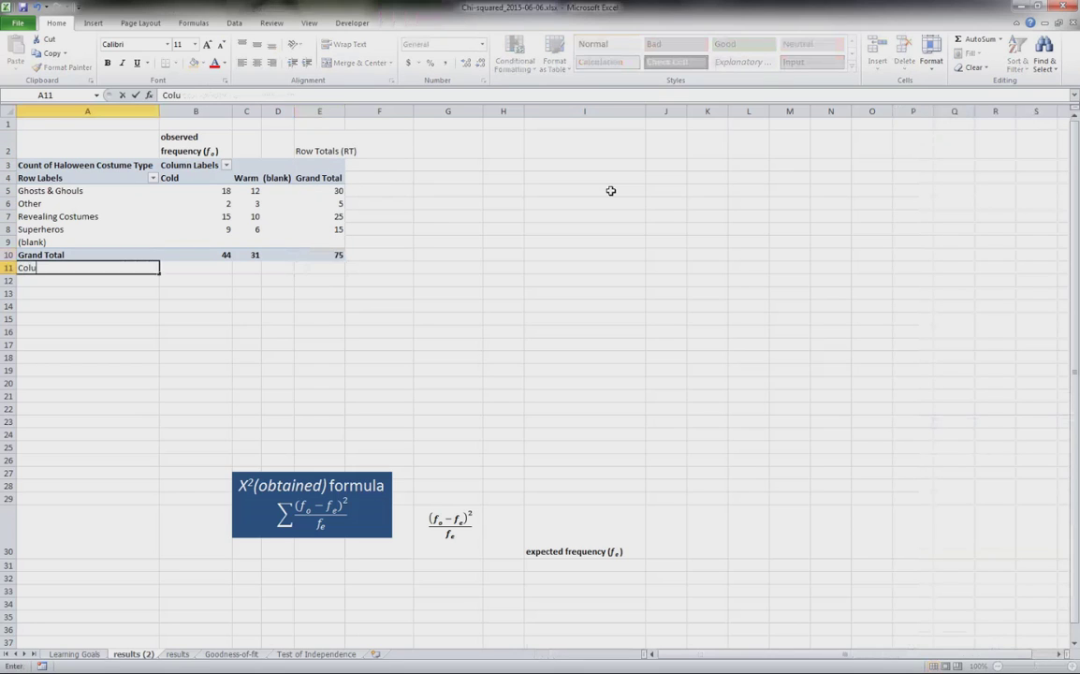
type("mn")
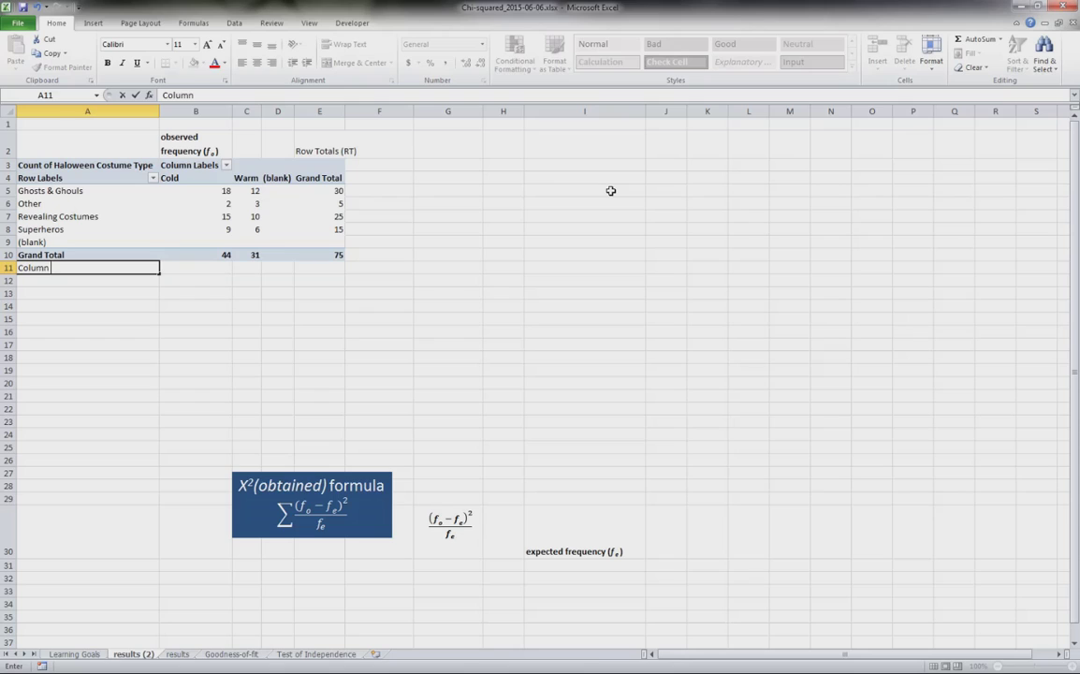
type(" Totals (CT)")
key("Return")
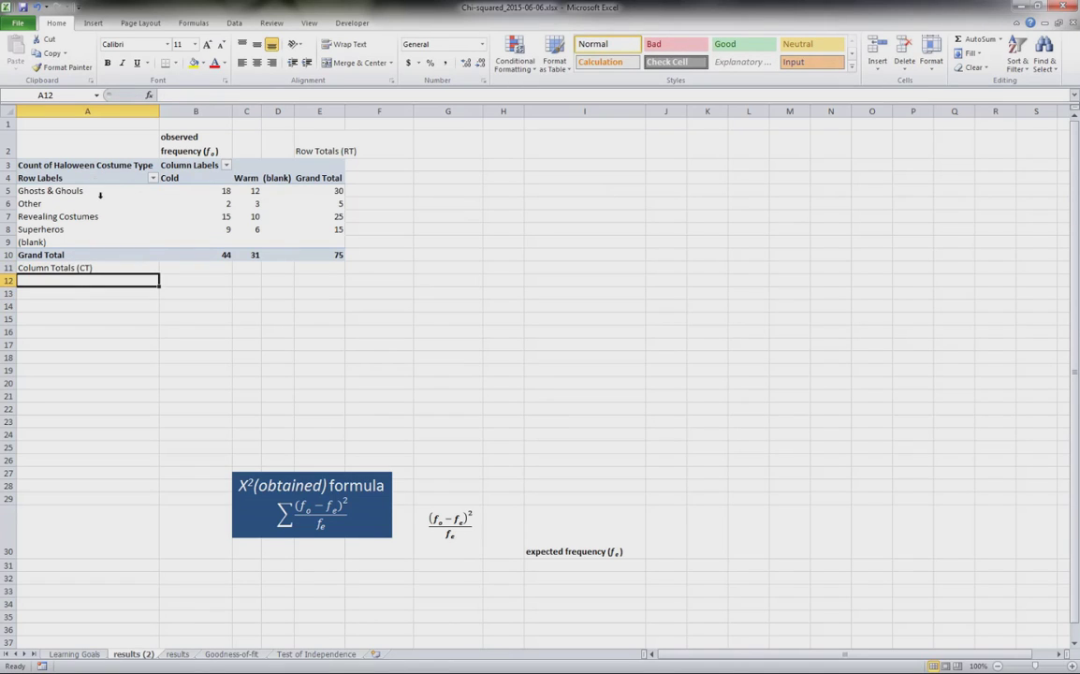
- Copy the four costume type labels from A5:A8 into A16:A19 as row headings for a second table
left_click(105, 191)
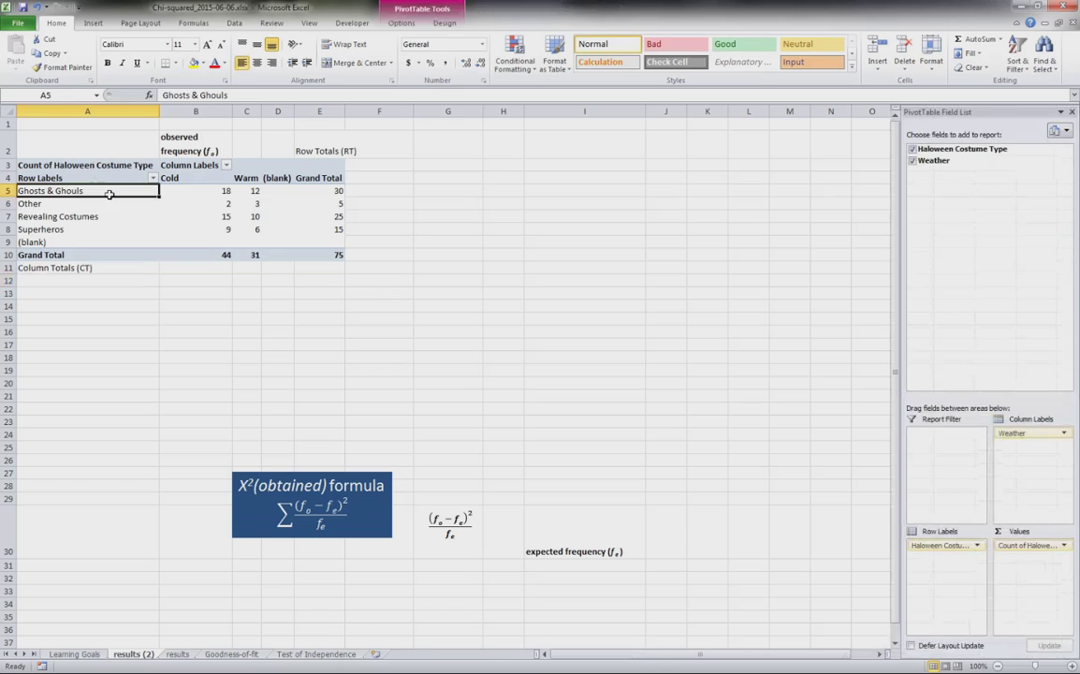
left_click_drag(106, 192, 107, 235)
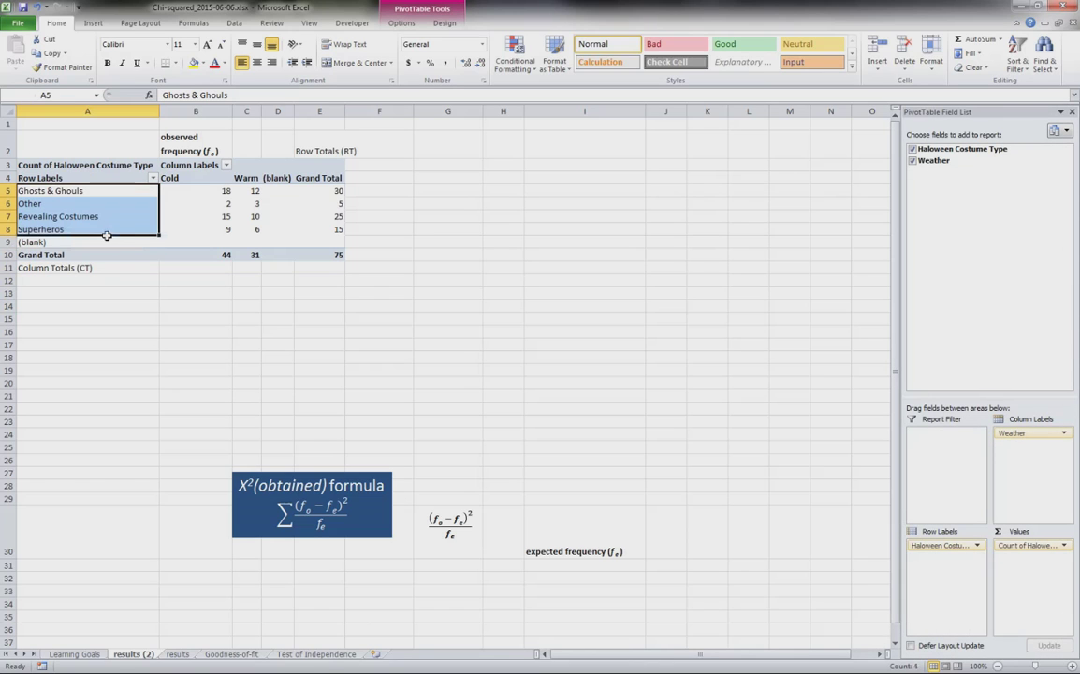
key("ctrl+c")
left_click(116, 306)
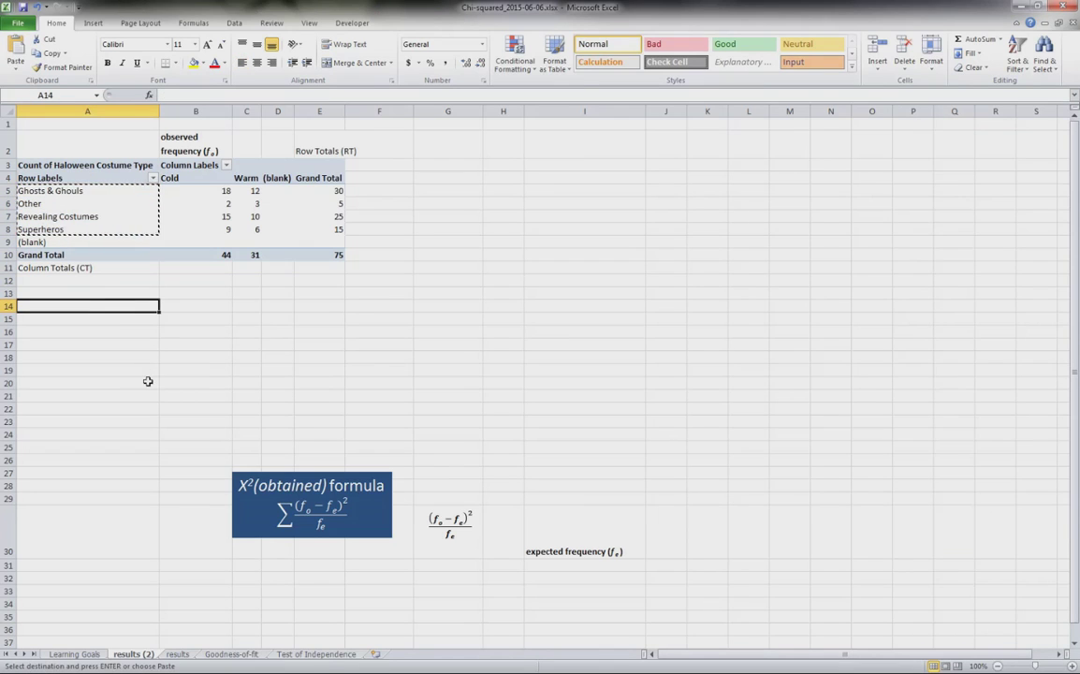
left_click(131, 332)
key("ctrl+v")
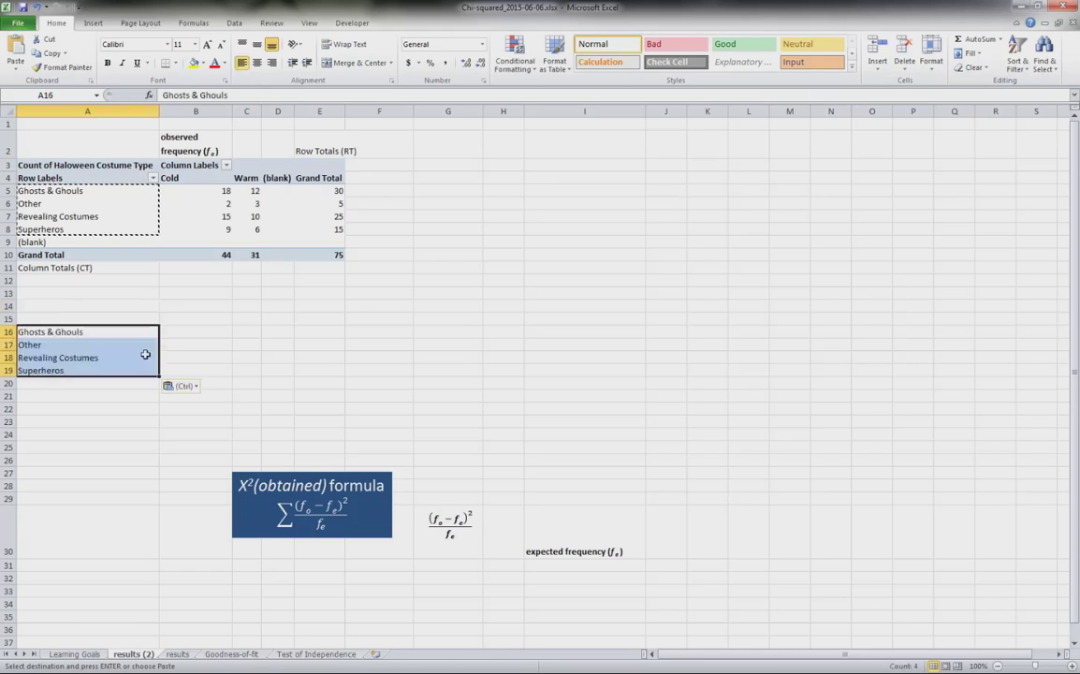
left_click(450, 353)
- Copy the Cold and Warm headers from B4:C4 into B15:C15 and widen column C
left_click_drag(173, 177, 246, 178)
key("ctrl+c")
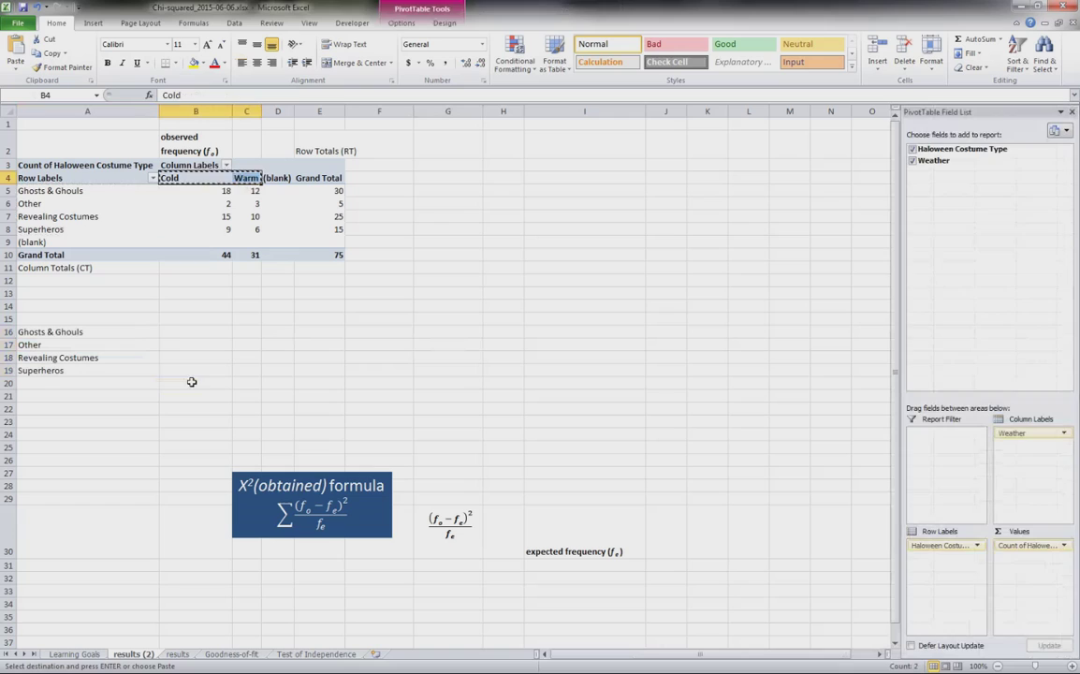
left_click(174, 319)
key("ctrl+v")
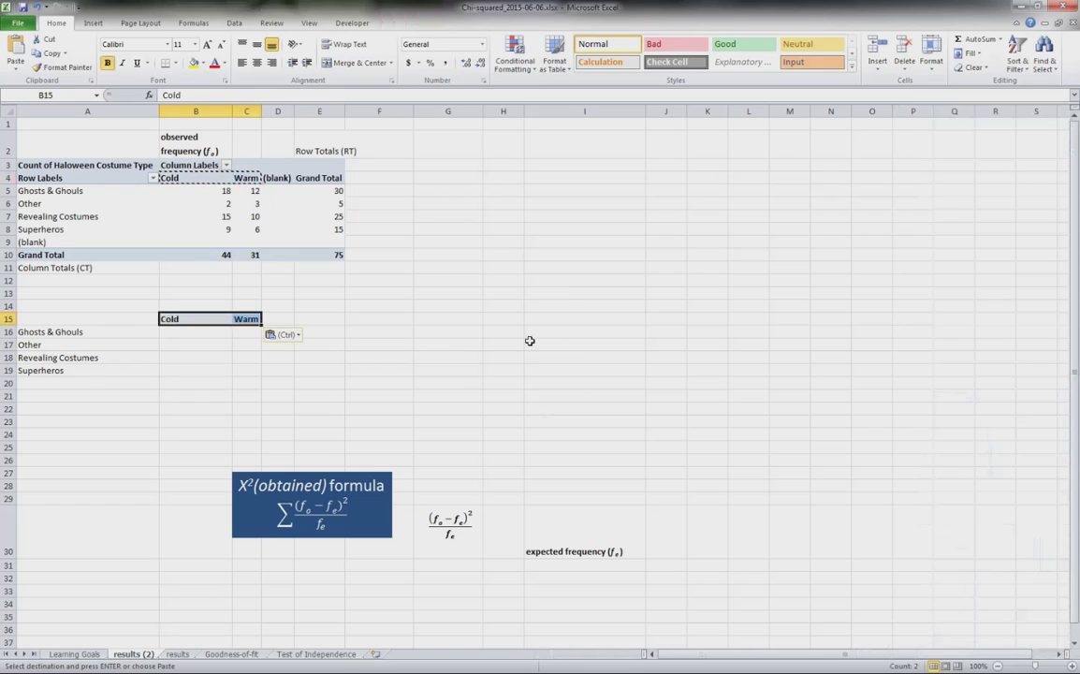
left_click(530, 332)
left_click_drag(261, 111, 283, 111)
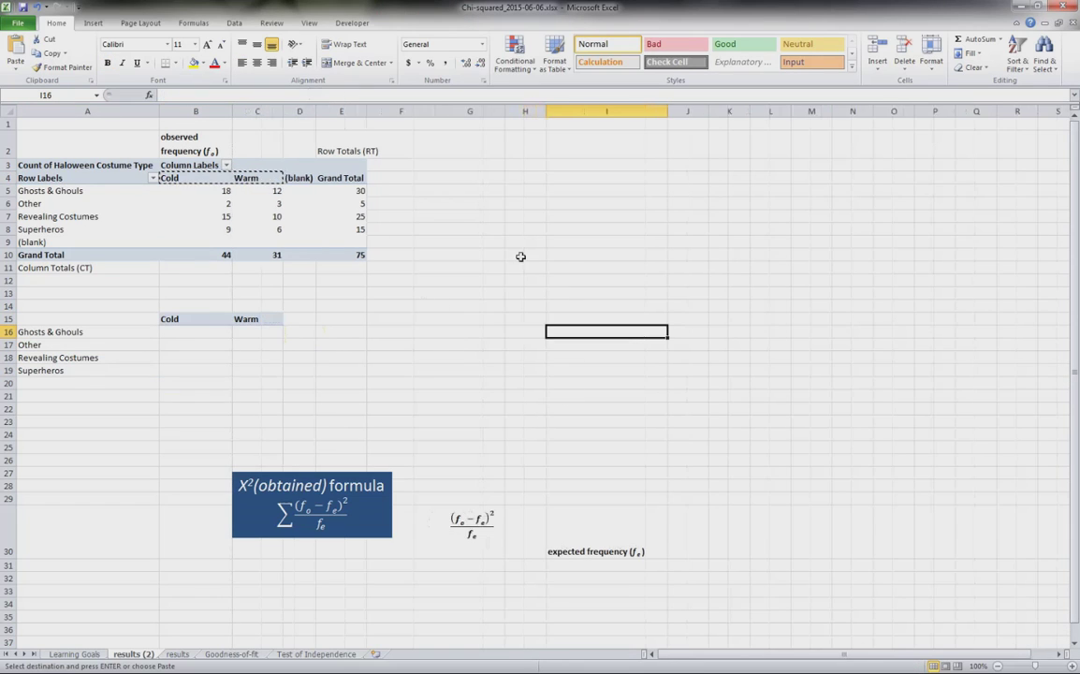
- Move the "expected frequency (fe)" label from I30 to A14, above the second table
left_click(567, 243)
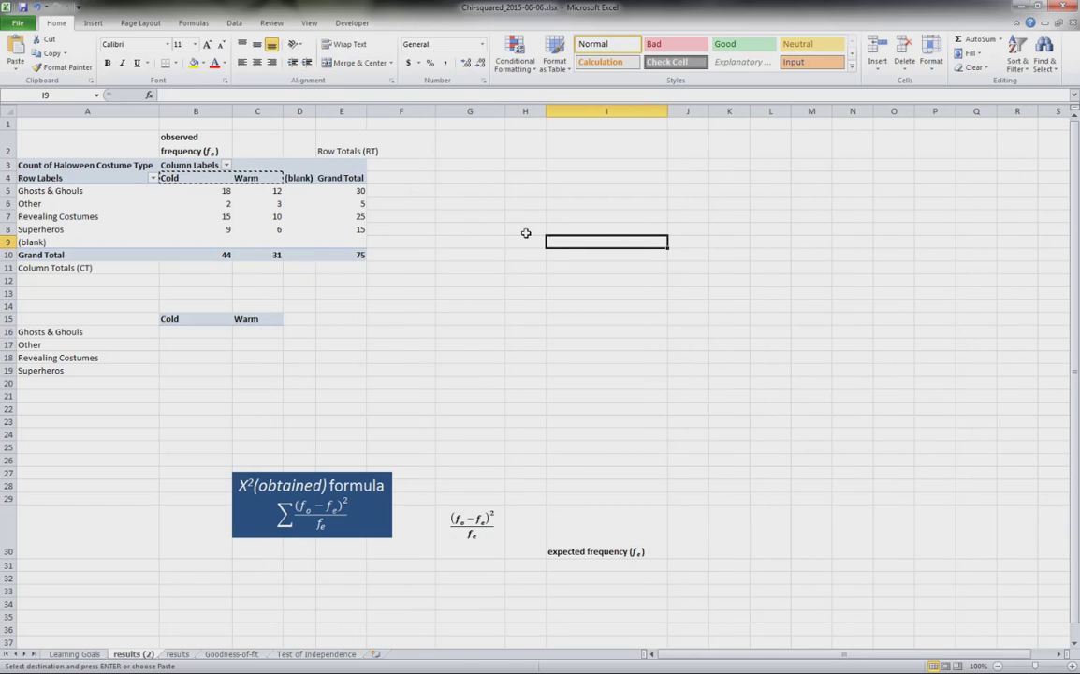
left_click(482, 167)
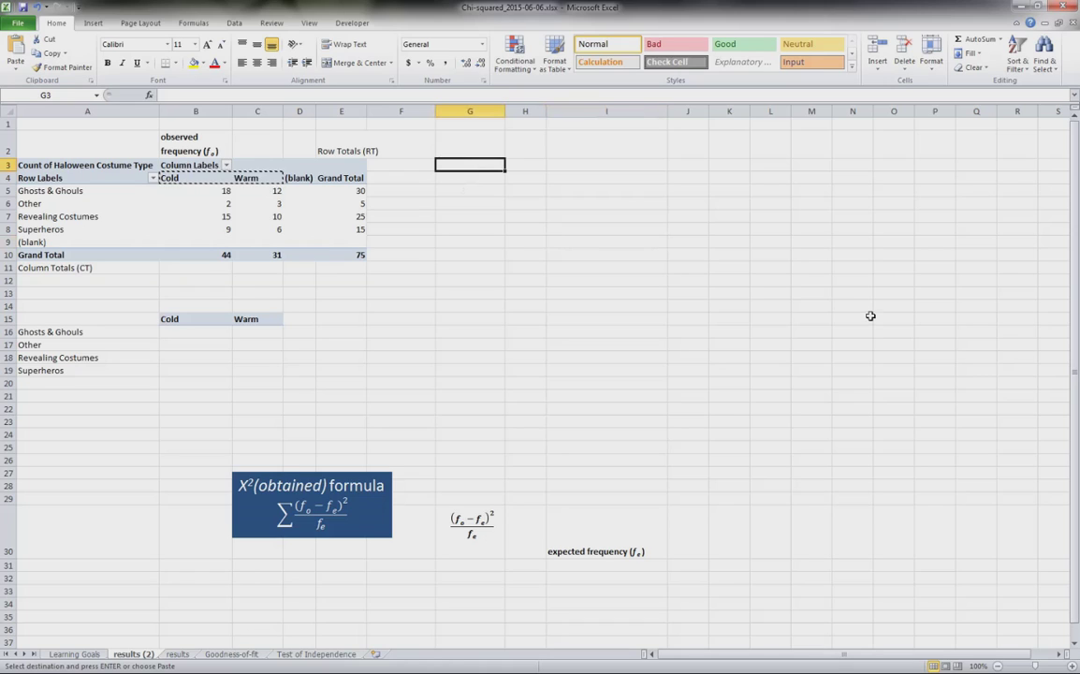
left_click(684, 533)
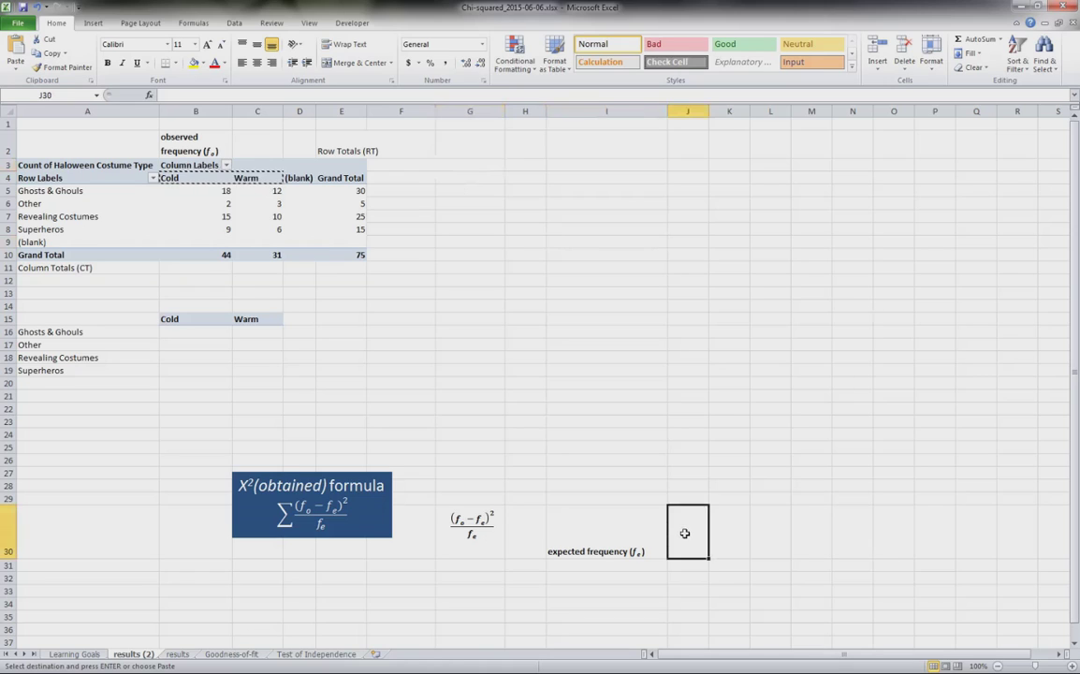
left_click(619, 555)
key("ctrl+c")
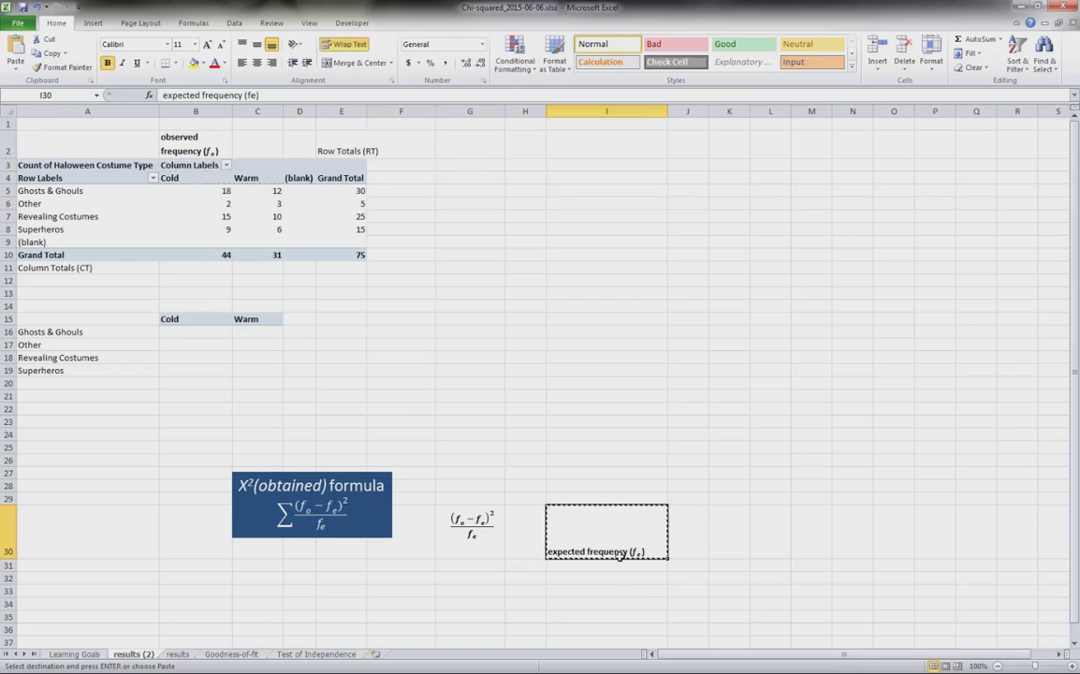
left_click(147, 306)
key("Return")
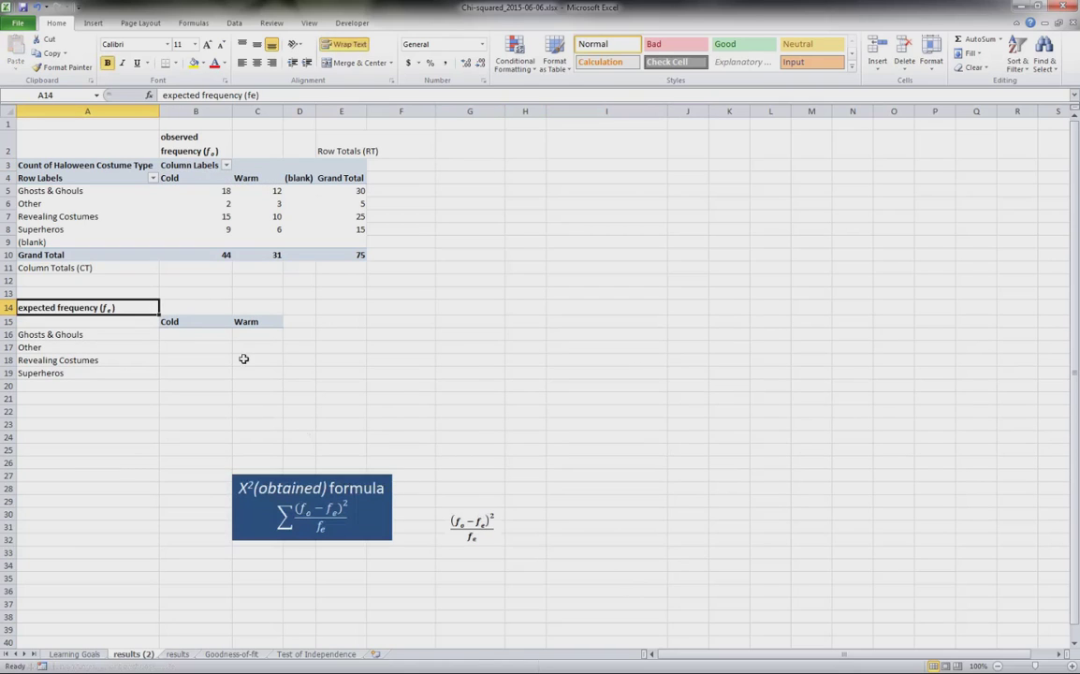
- Enter the expected frequency formula note "(RT*CT)/N" in B14, beside the expected frequency label
left_click(190, 309)
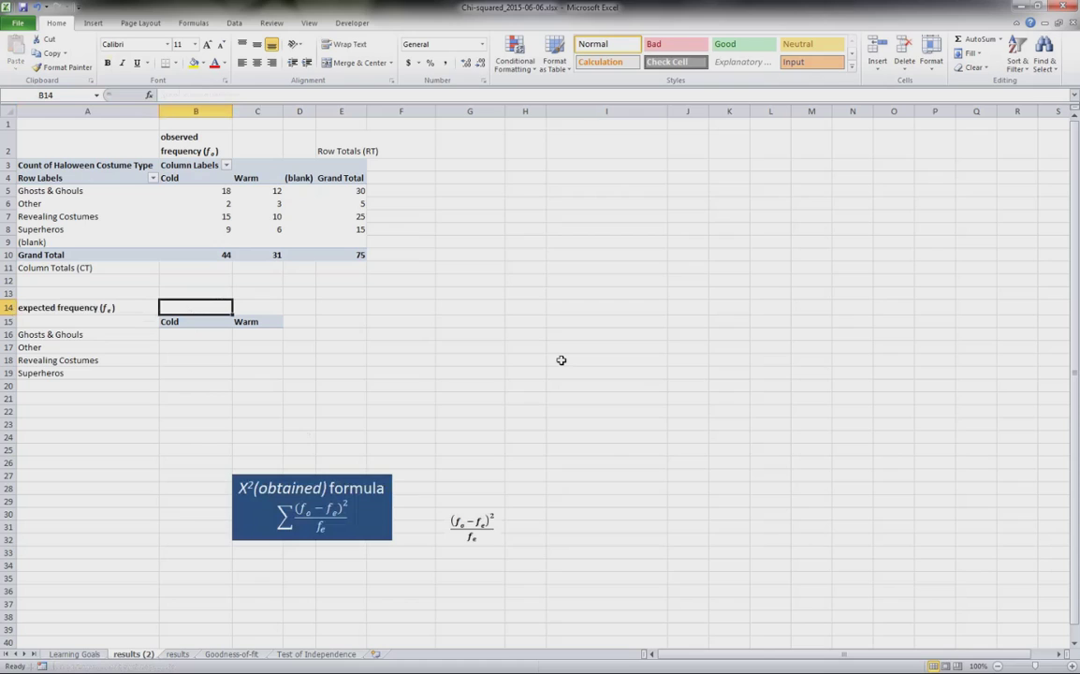
type("(")
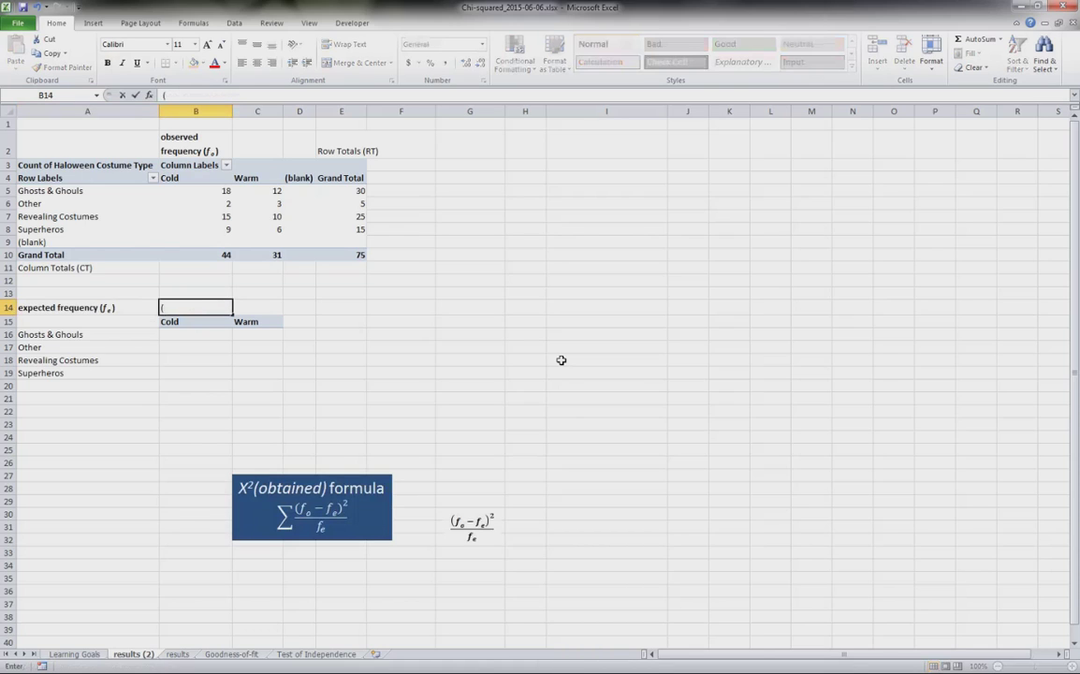
type("RT*CT)/N")
key("Return")
key("Return")
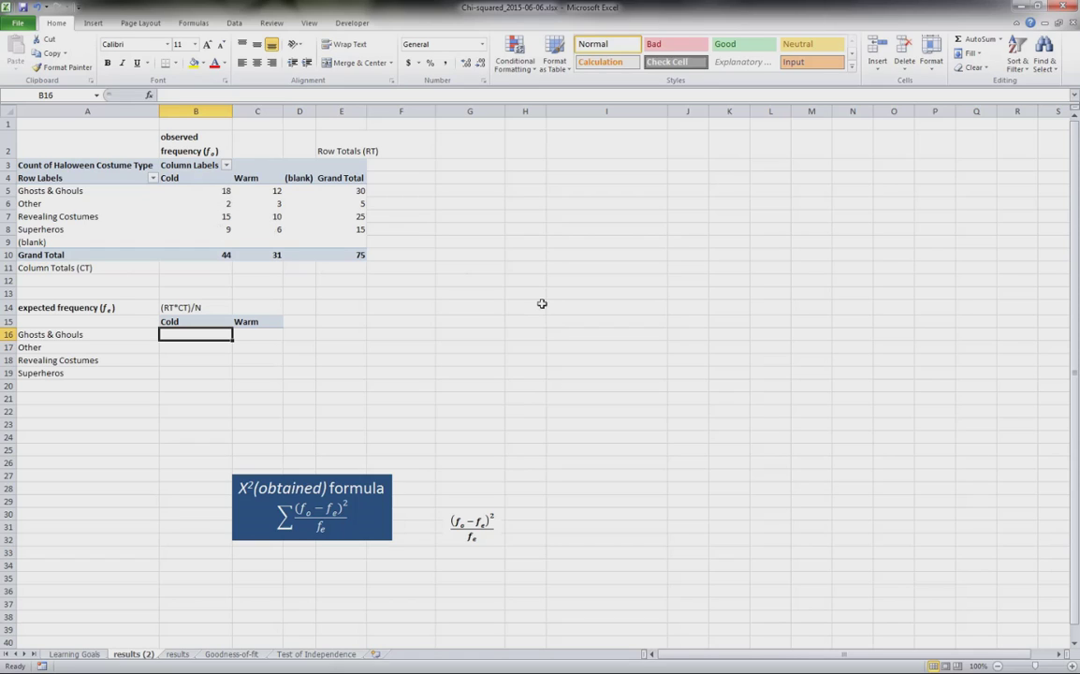
- Enter the formula =(E5*B10)/75 in B16 for the expected frequency of Ghosts & Ghouls in Cold weather
type("=")
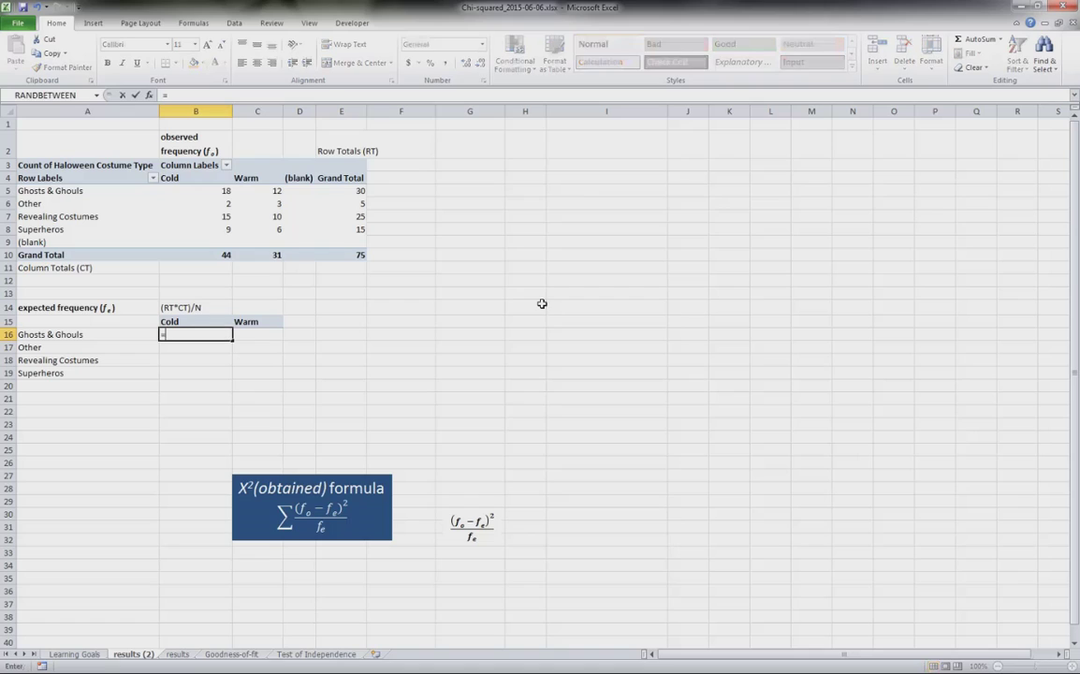
type("(")
type("E")
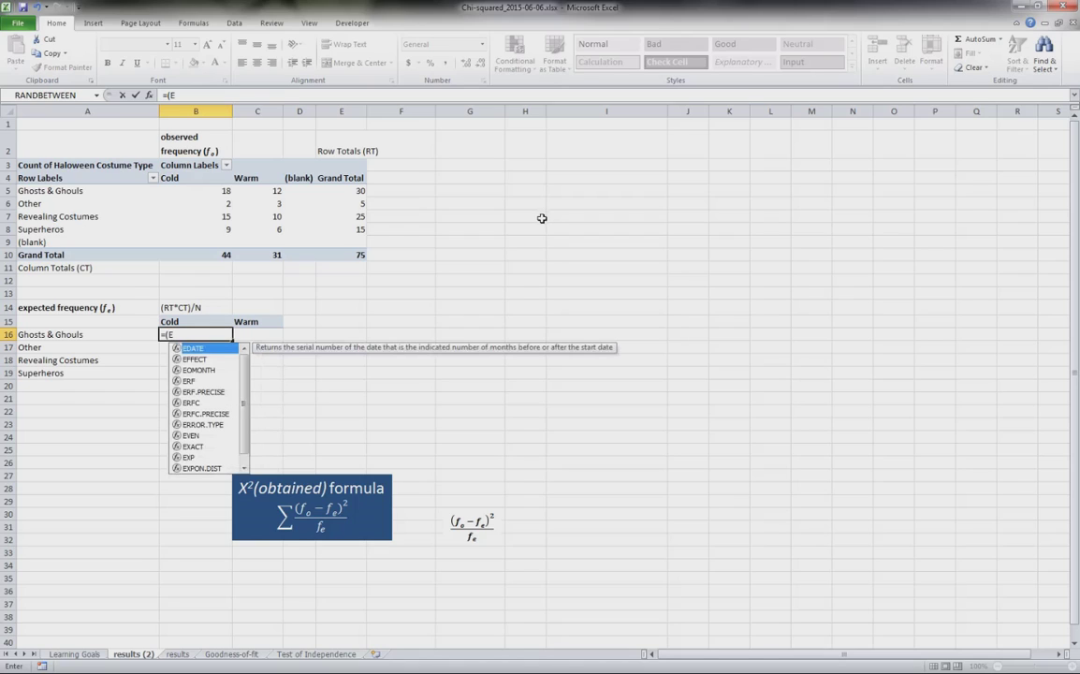
type("5*")
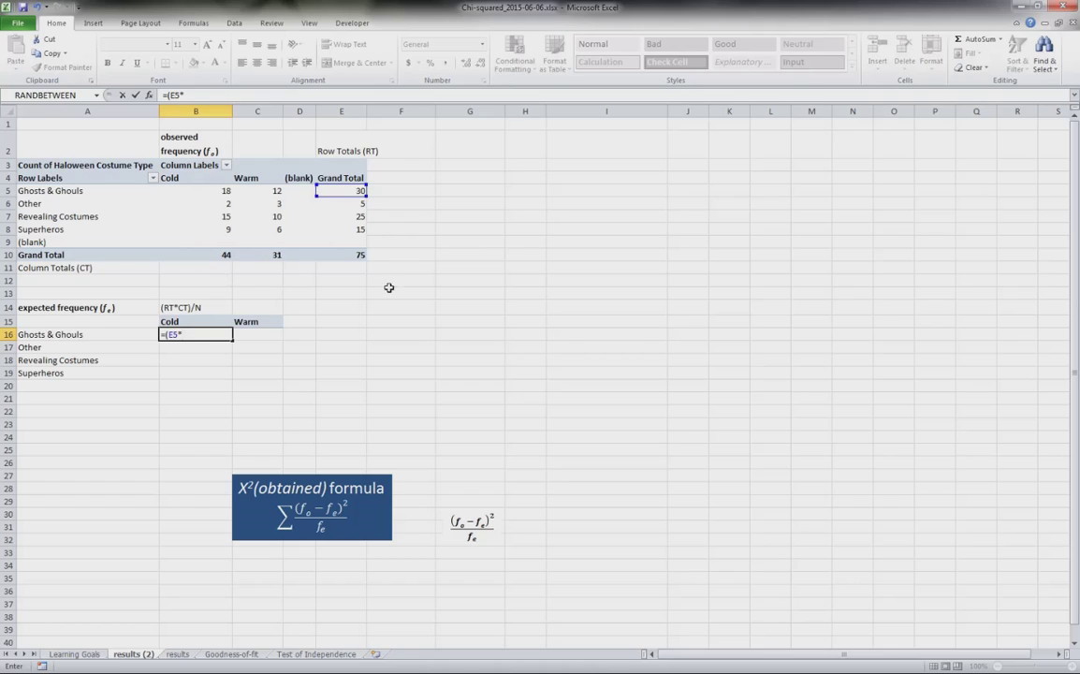
type("B")
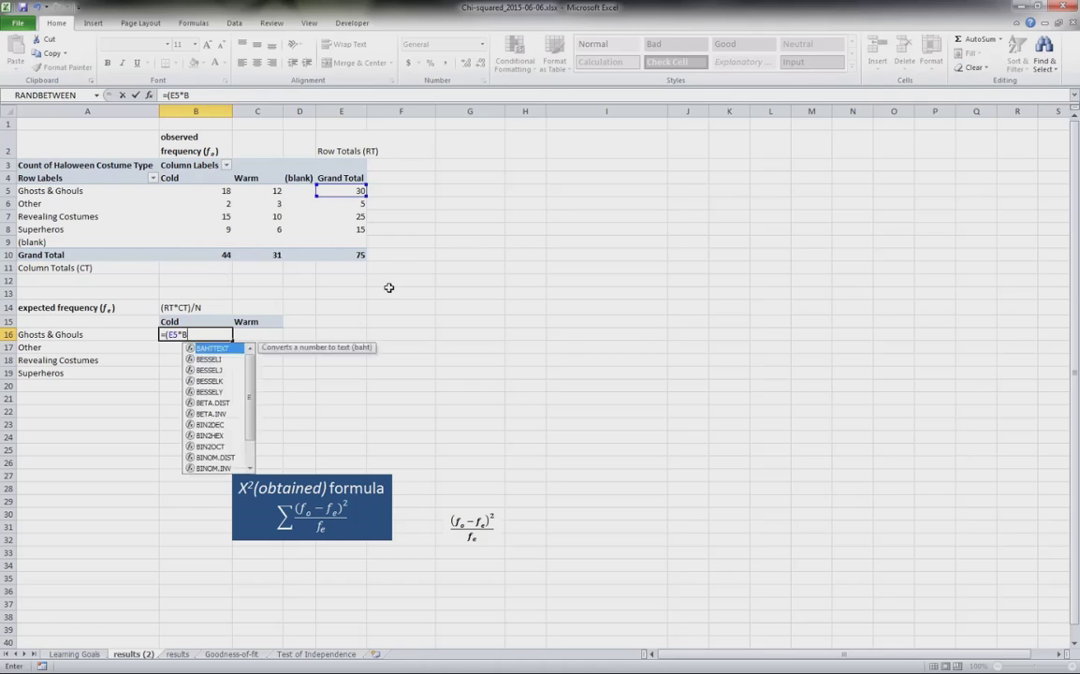
type("10)/7")
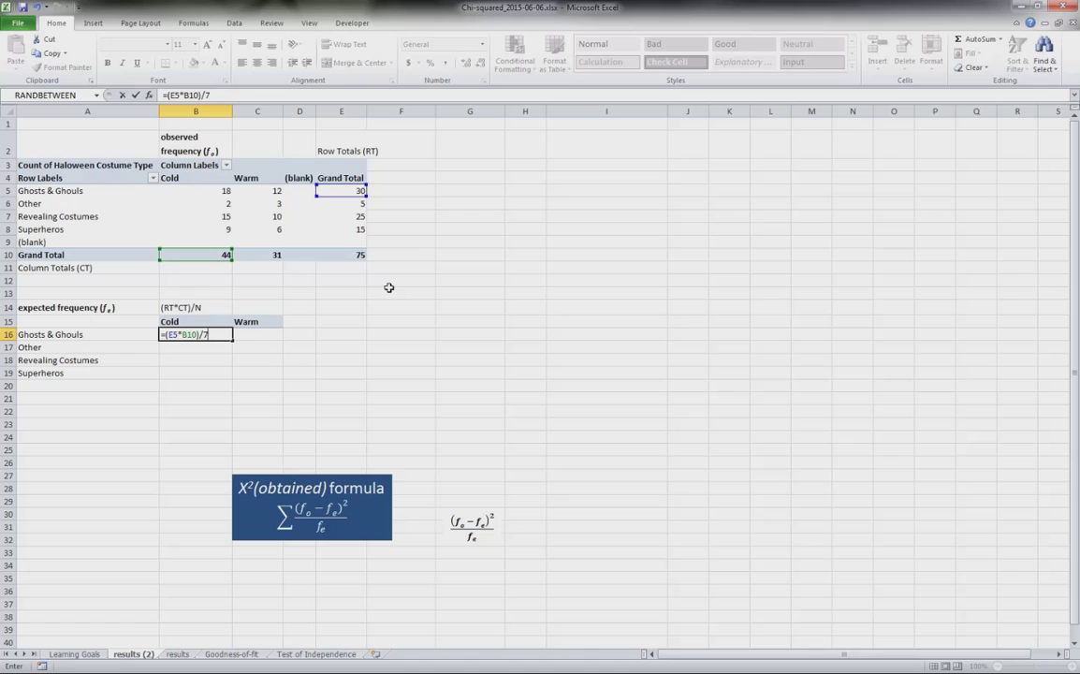
type("5")
key("Return")
- Make the column total reference in B16 absolute as $B$10 and fill the formula down to B19
key("Up")
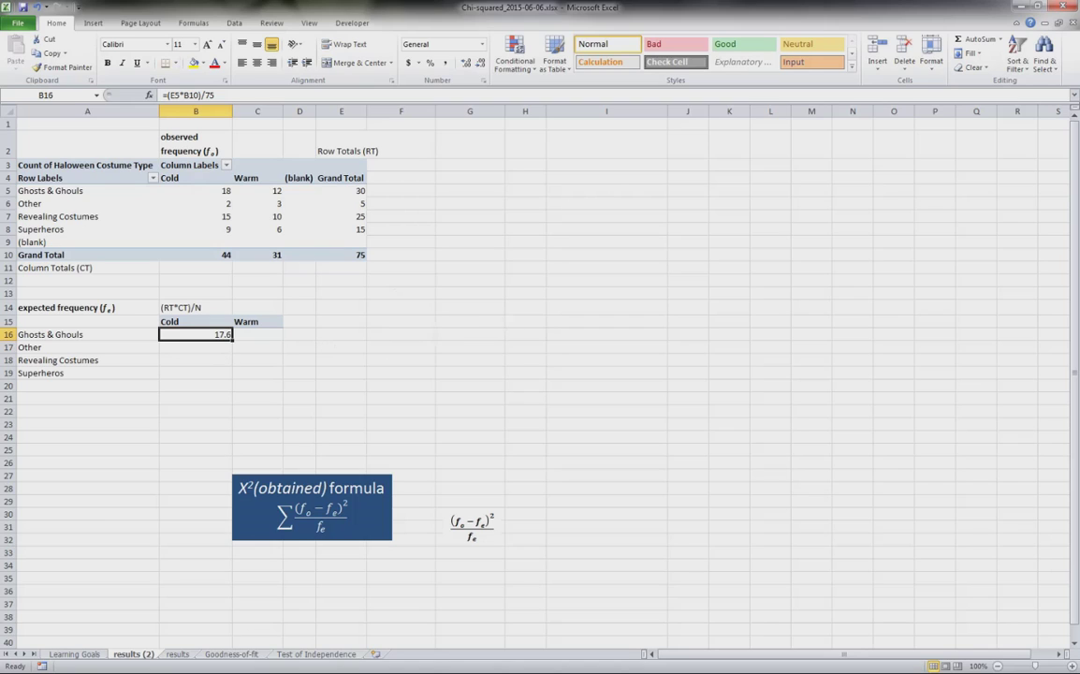
left_click(183, 96)
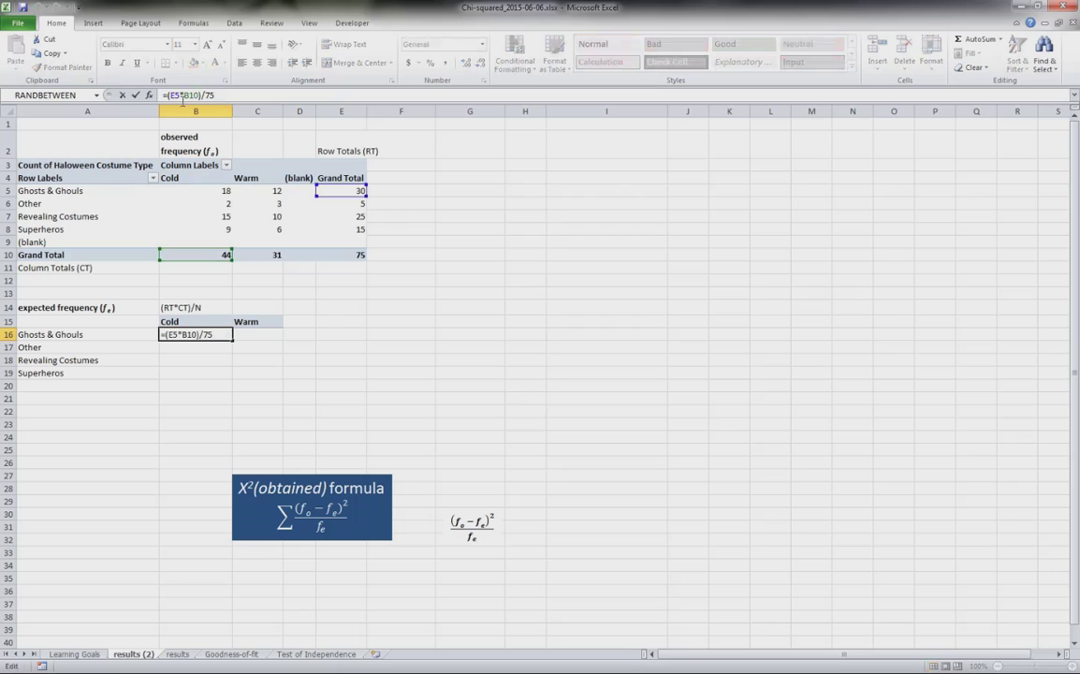
left_click(194, 98)
type("$")
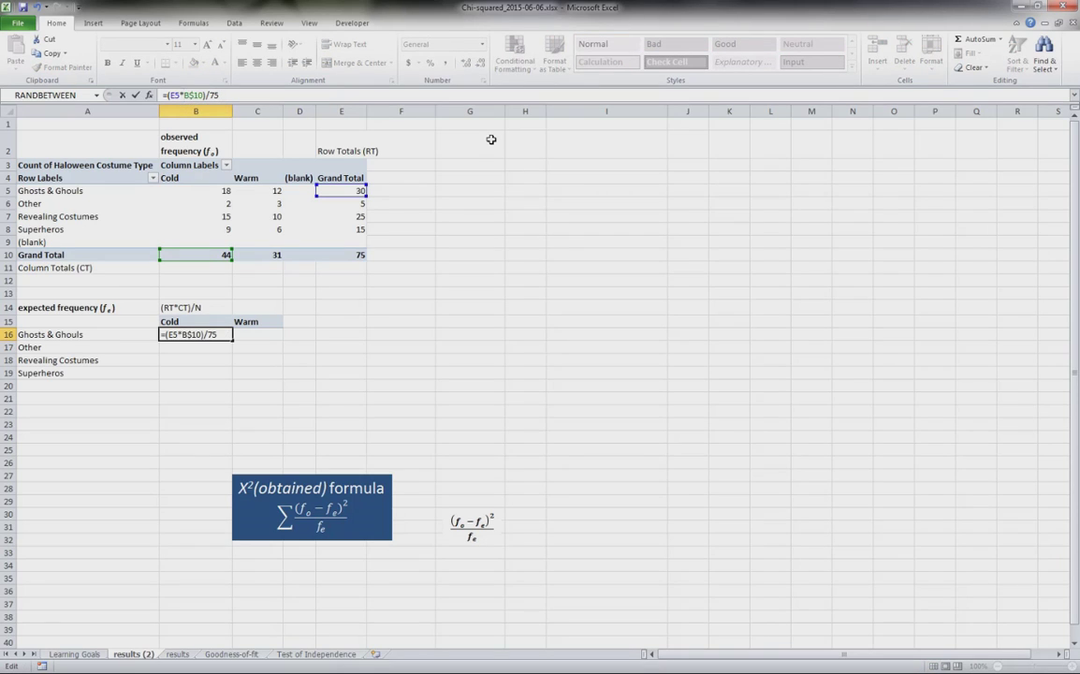
key("BackSpace")
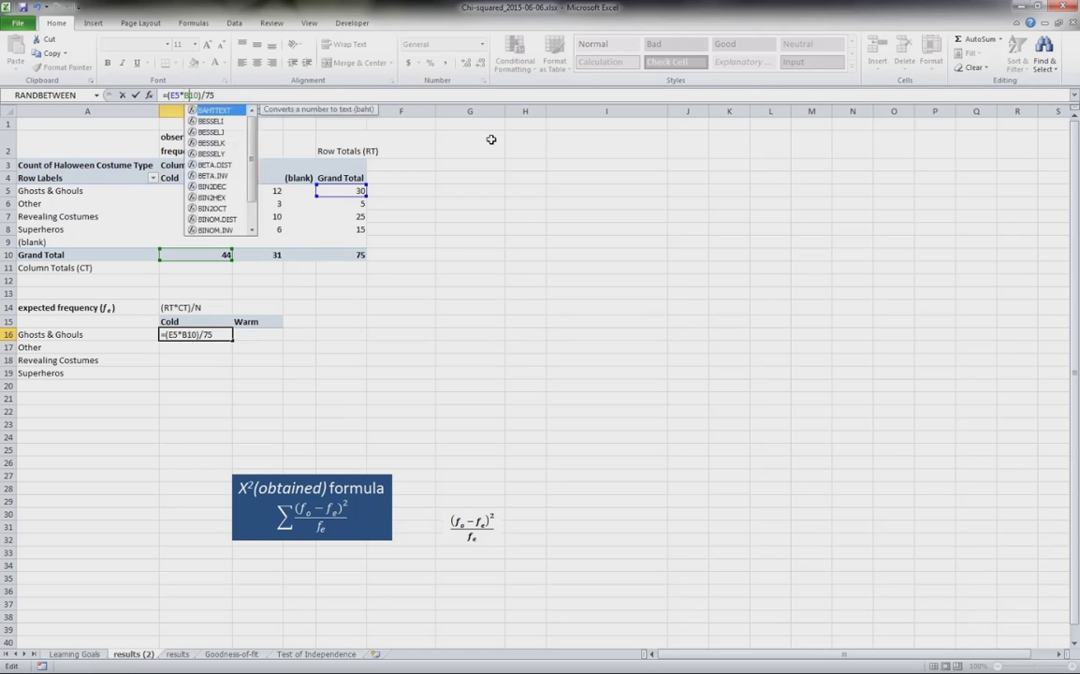
key("Left")
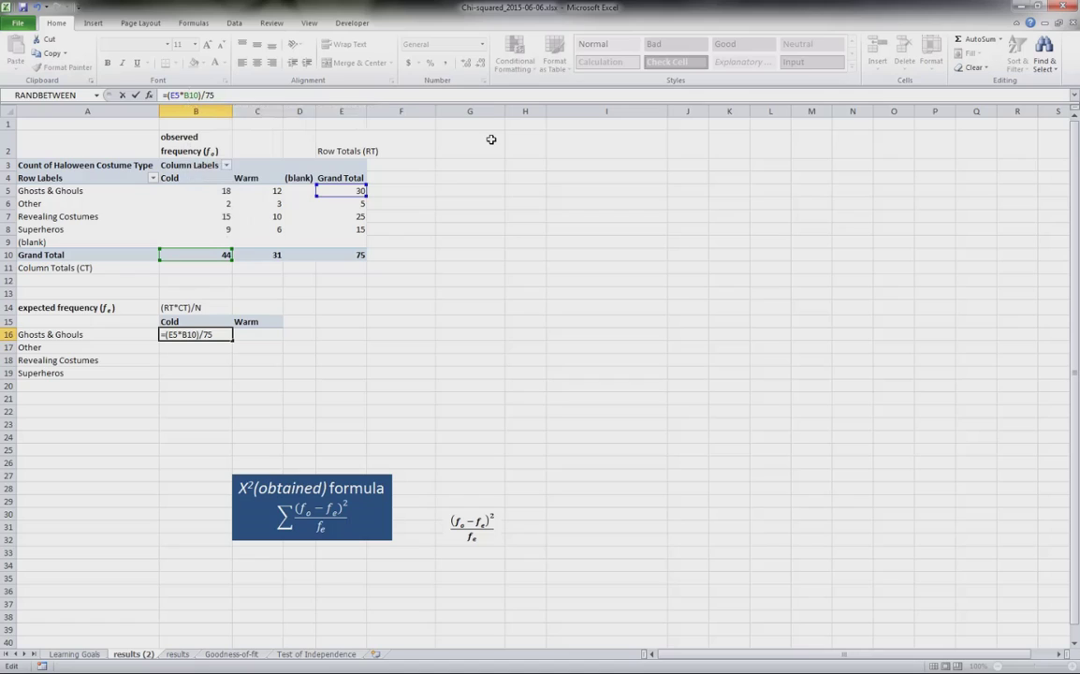
key("F4")
key("Return")
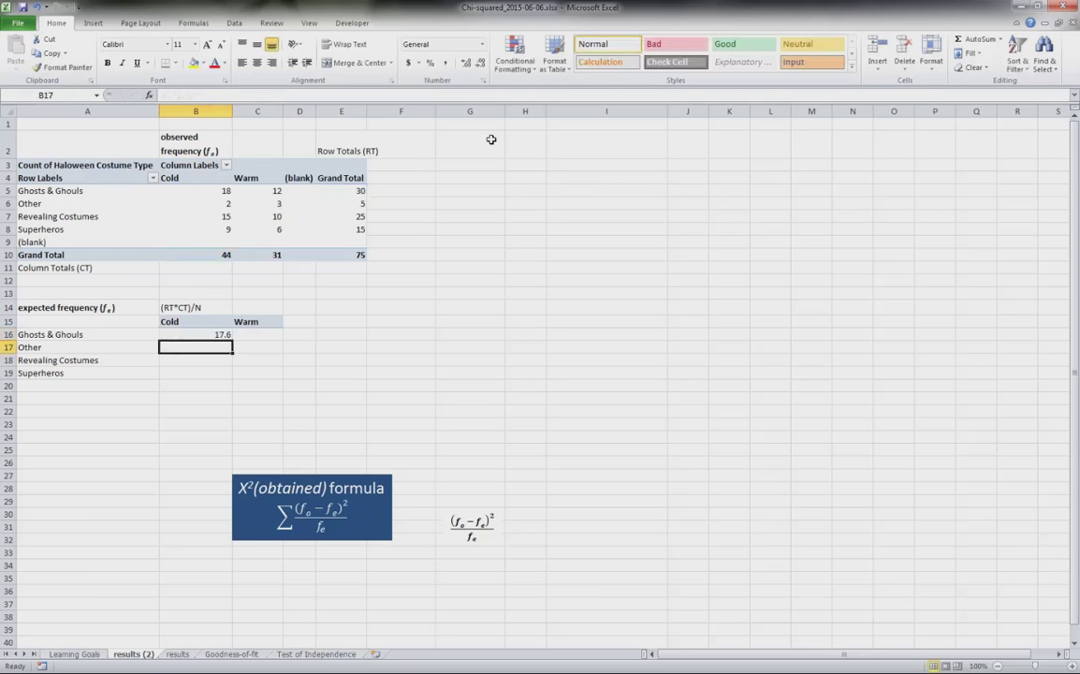
key("Up")
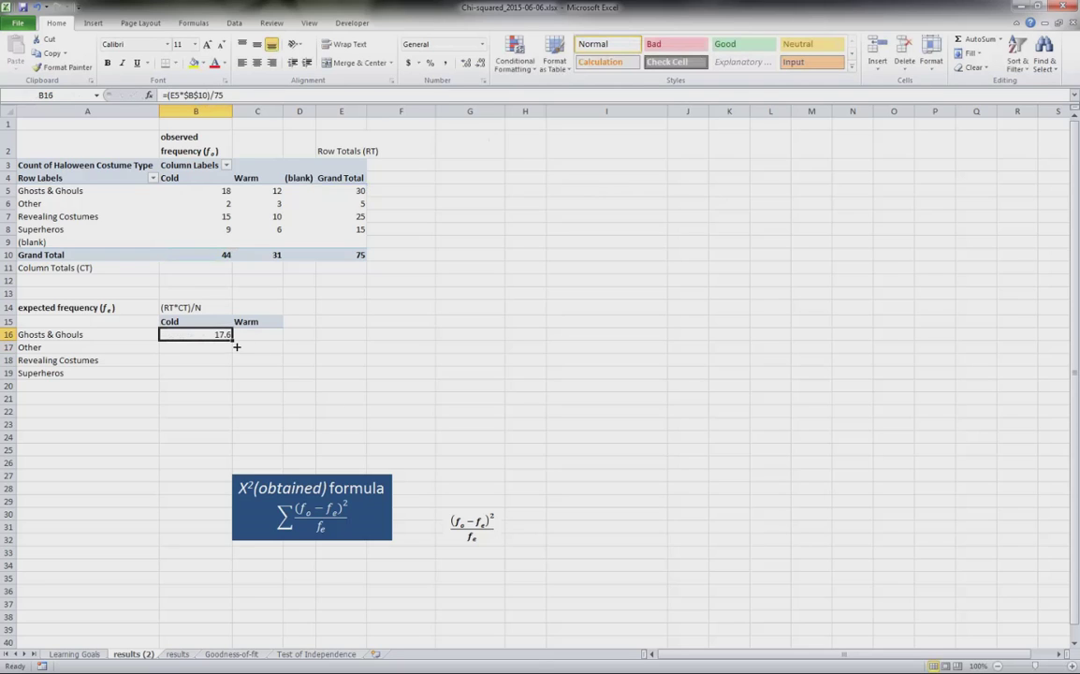
left_click_drag(233, 341, 236, 379)
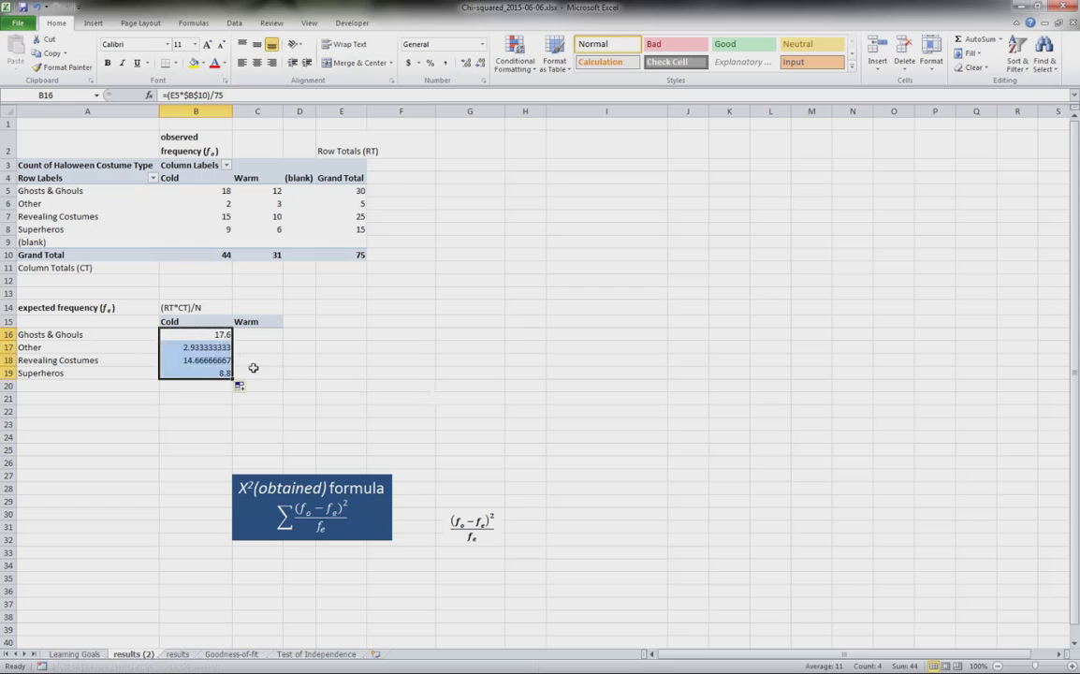
- Check which row total and column total cells the filled formulas in B17, B18 and B19 reference
left_click(215, 347)
left_click(311, 105)
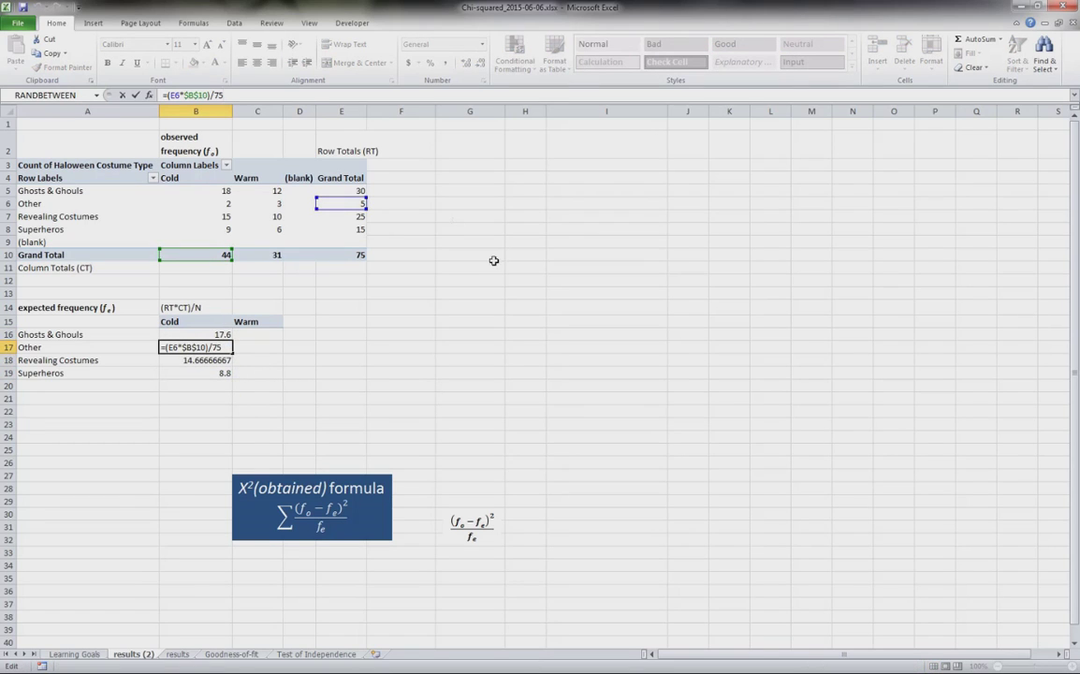
key("shift+Return")
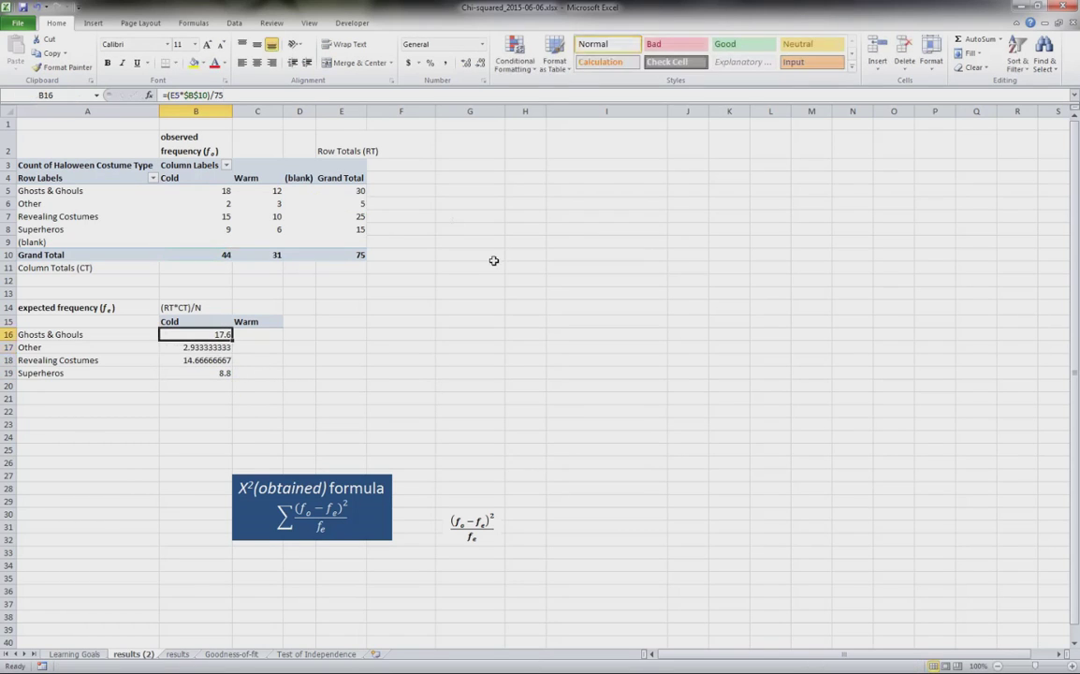
key("Down")
key("Down")
key("F2")
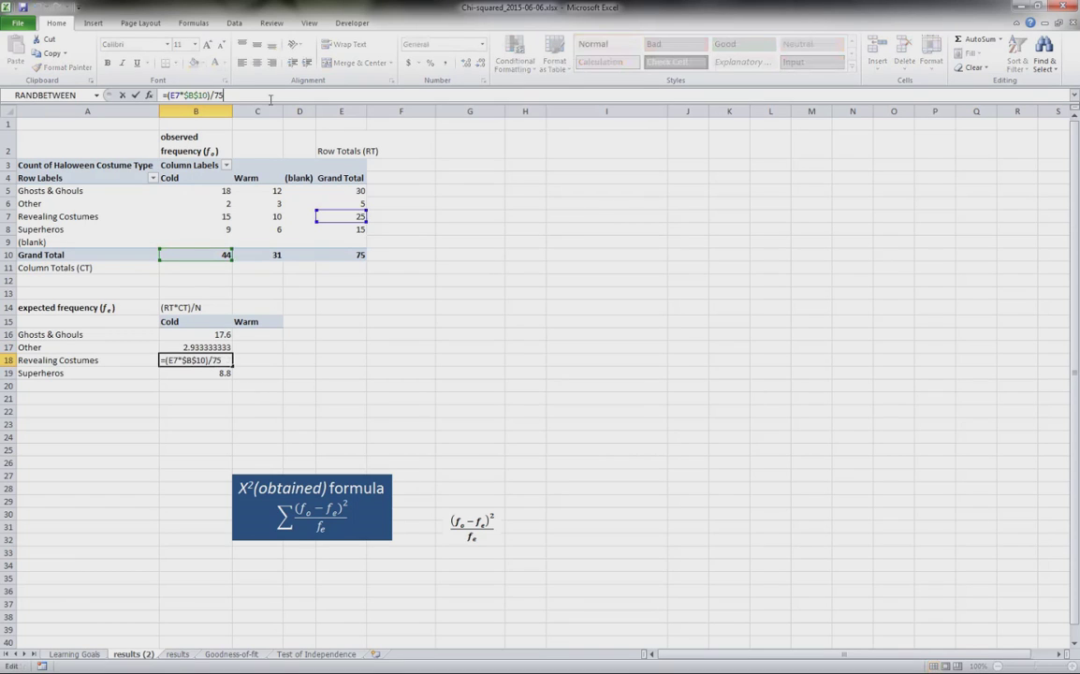
key("Return")
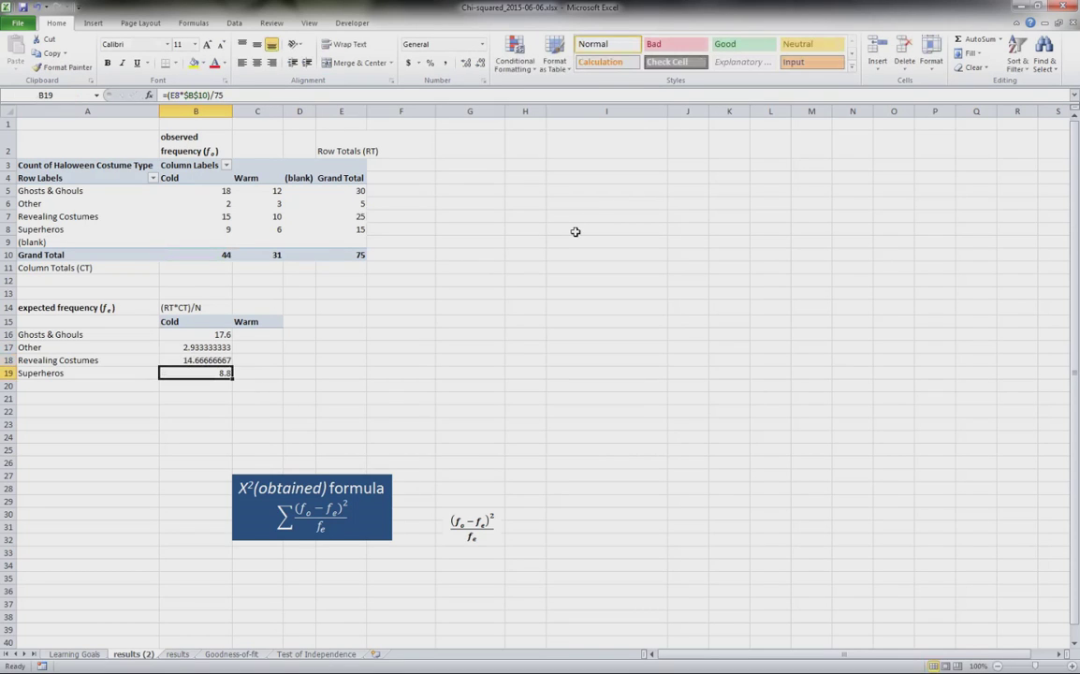
key("F2")
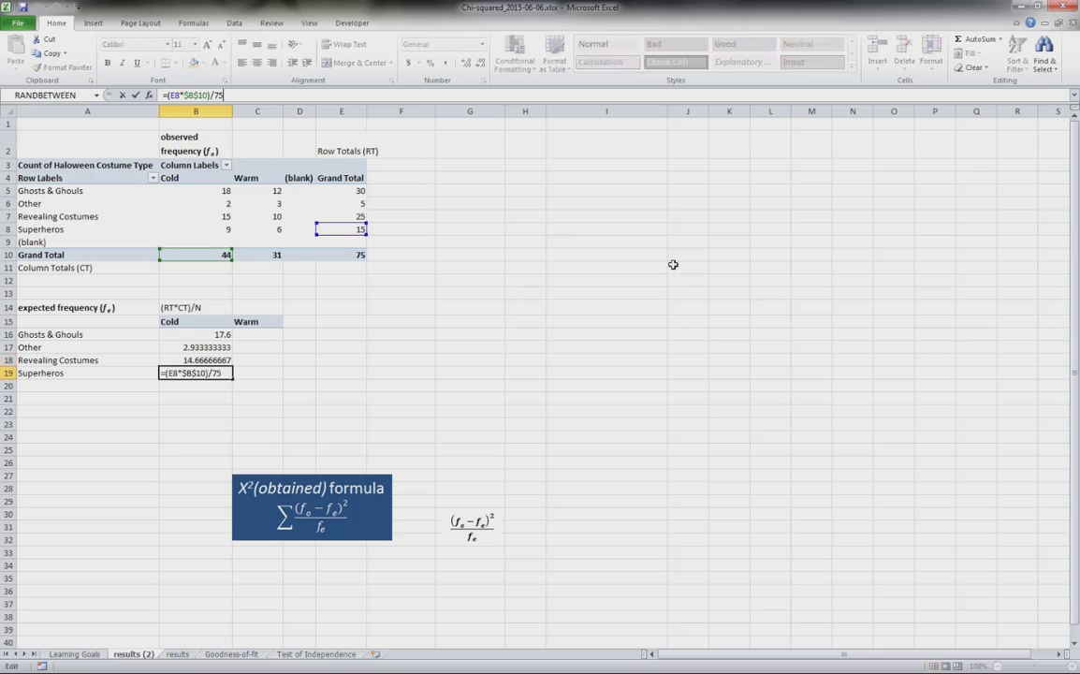
key("Return")
- Enter the formula =(E5*C10)/75 in C16 for the expected frequency of Ghosts & Ghouls in Warm weather
key("Up")
key("Up")
key("Up")
key("Up")
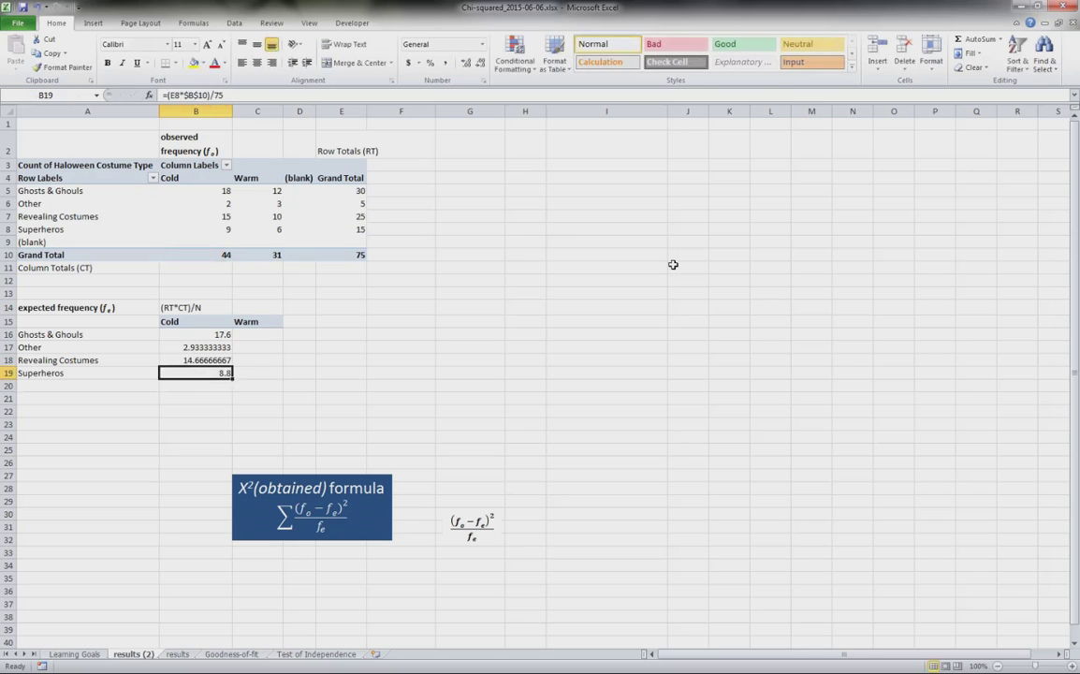
key("Right")
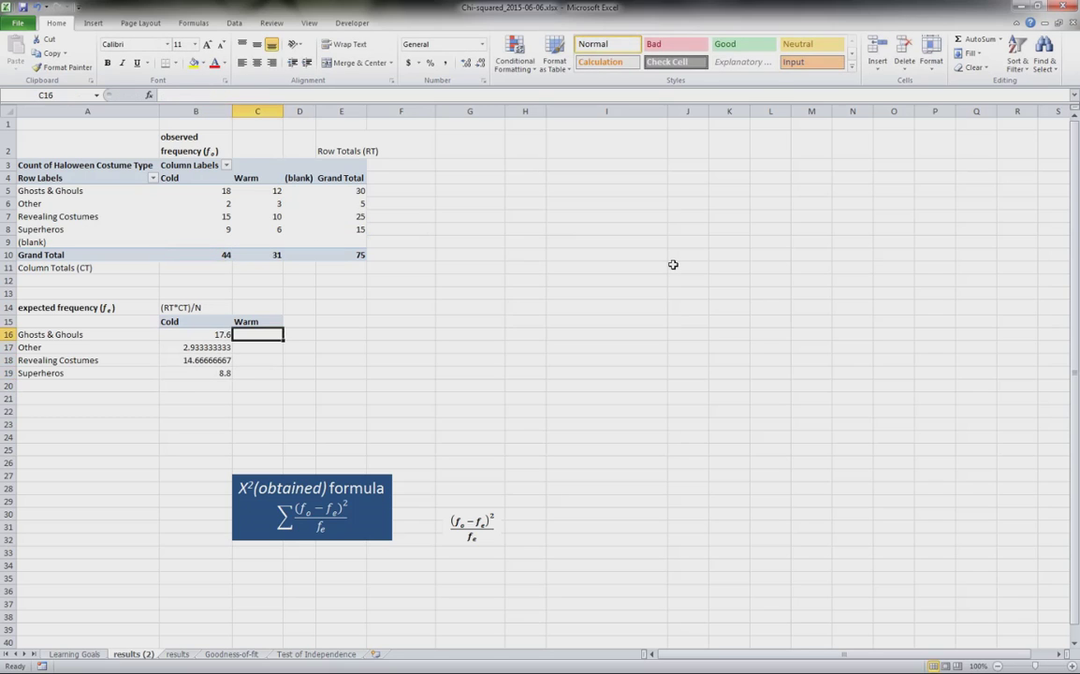
type("=(")
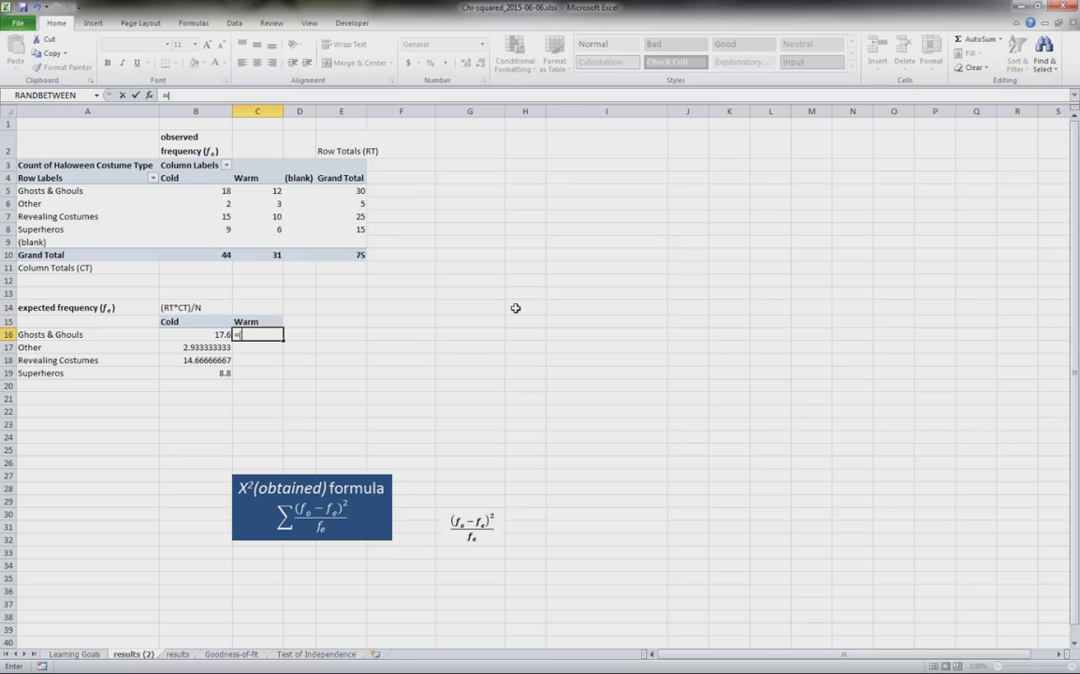
type("E5*C10")
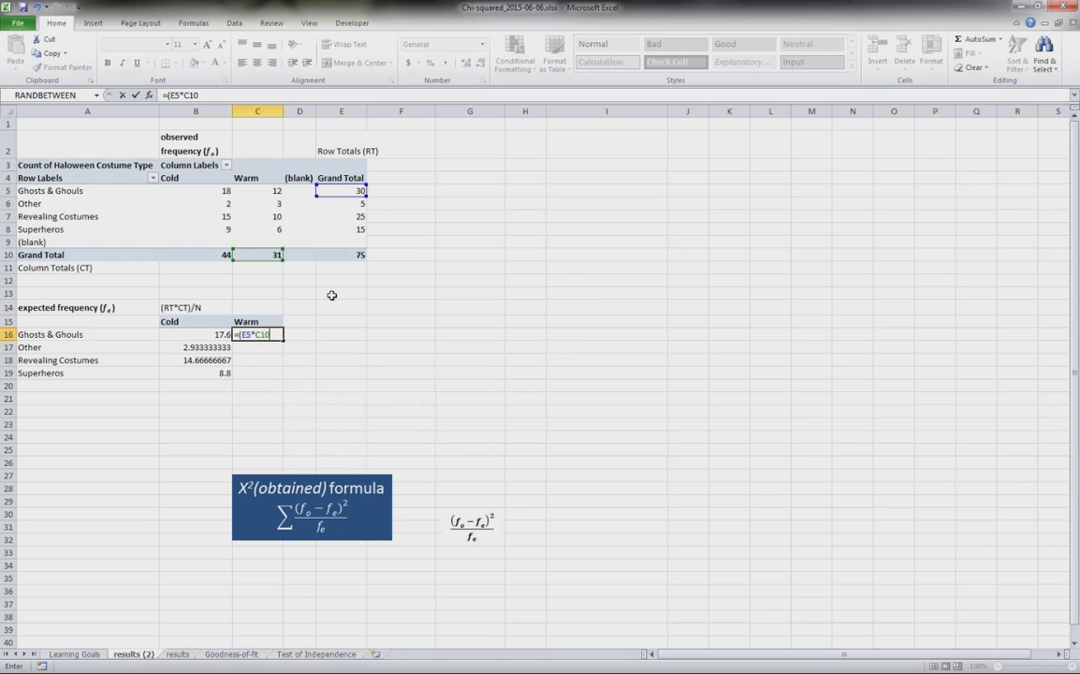
type(")/75")
key("ctrl+Return")
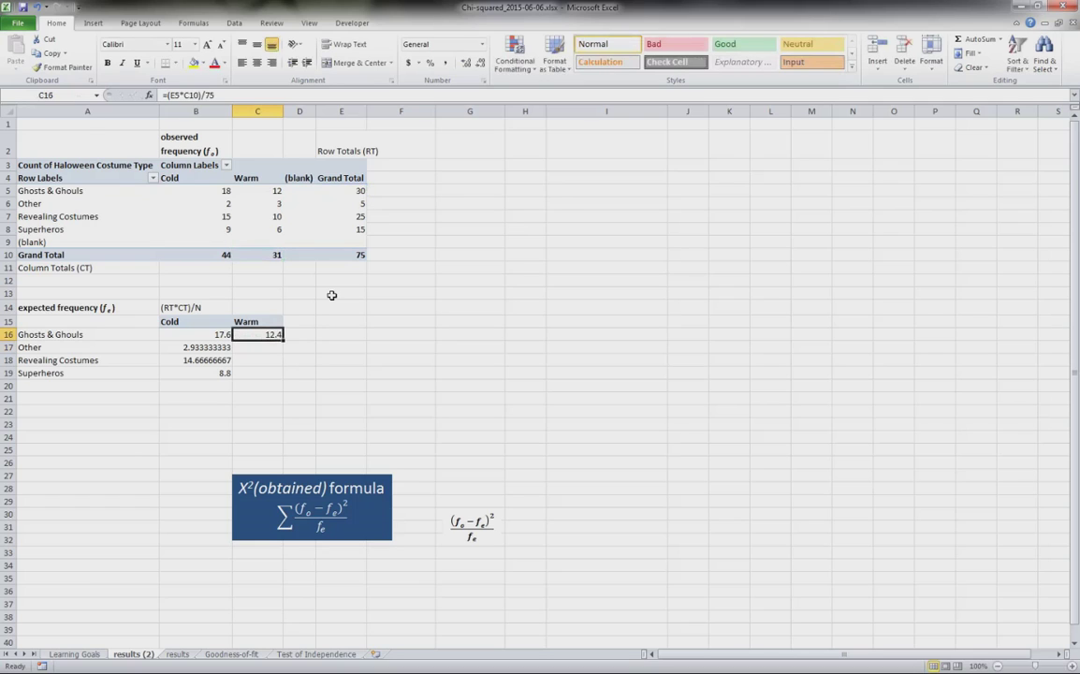
- Make the column total reference in C16 absolute as $C$10 and fill the formula down to C19
left_click(194, 95)
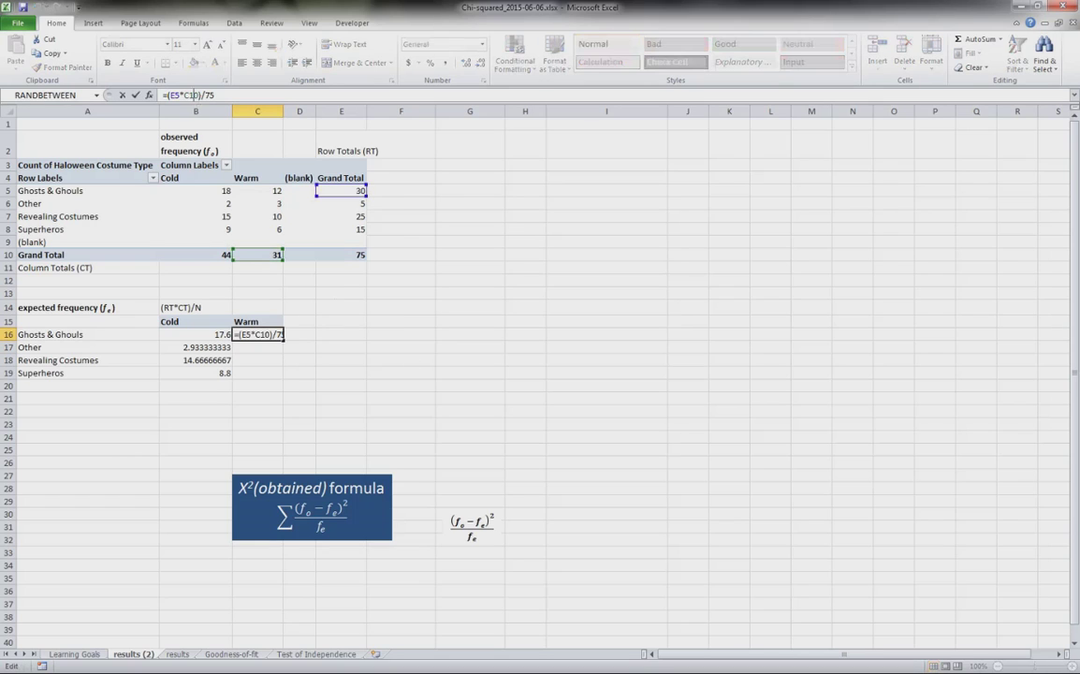
type("$C$")
key("ctrl+Return")
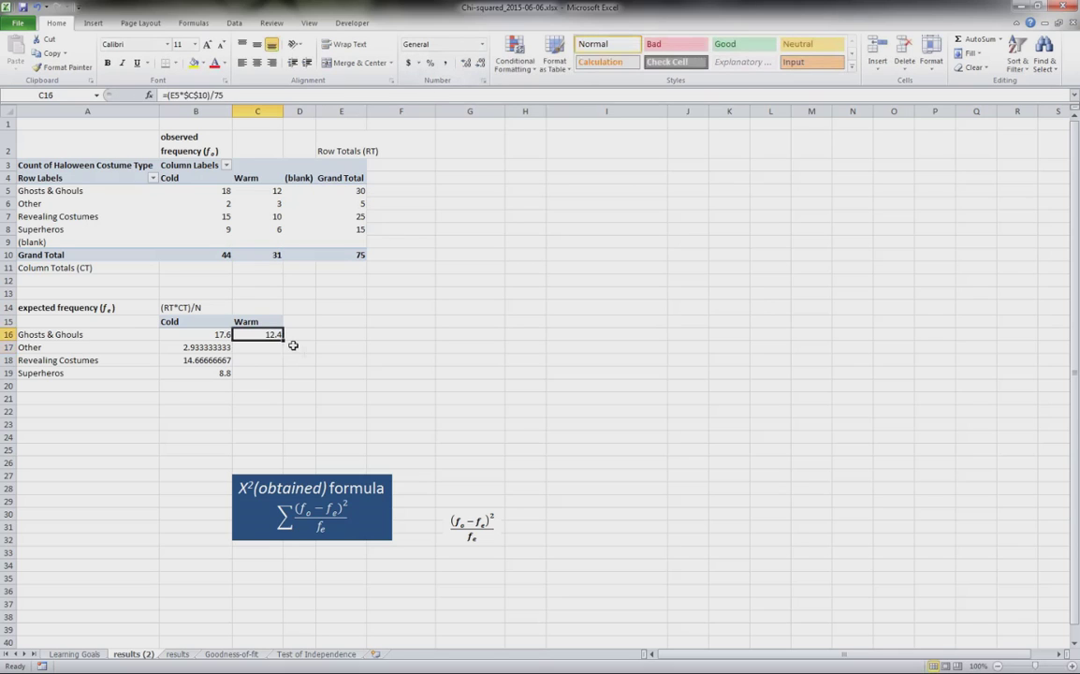
left_click_drag(283, 341, 280, 376)
left_click(476, 348)
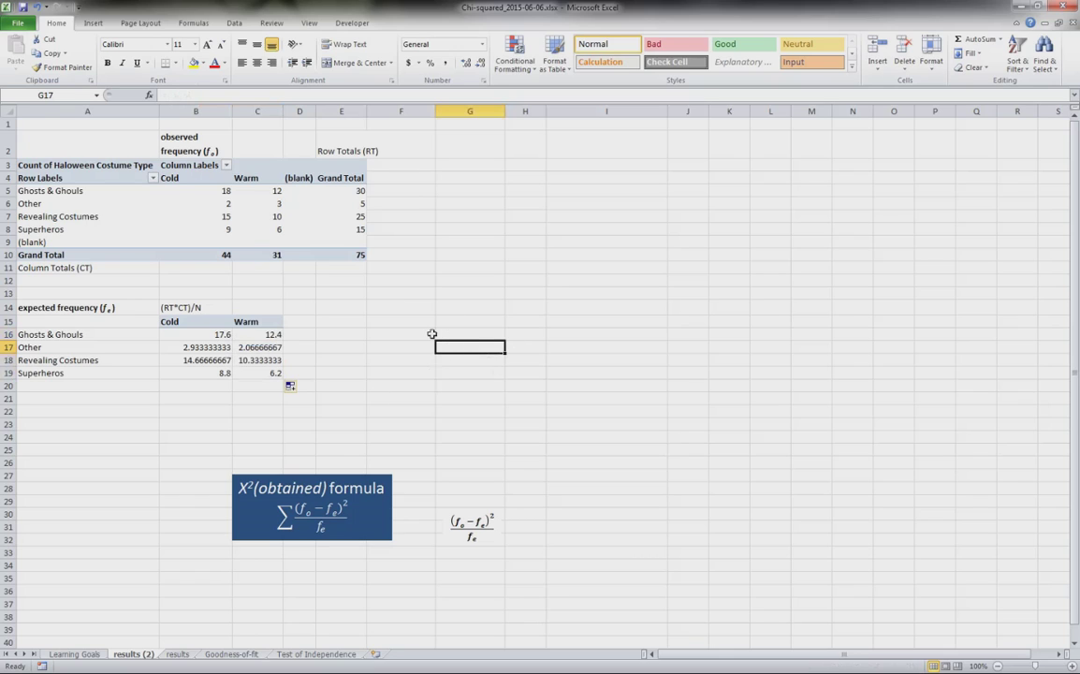
- Copy the expected frequency table in A14:C19 and paste it starting at F14
left_click(482, 537)
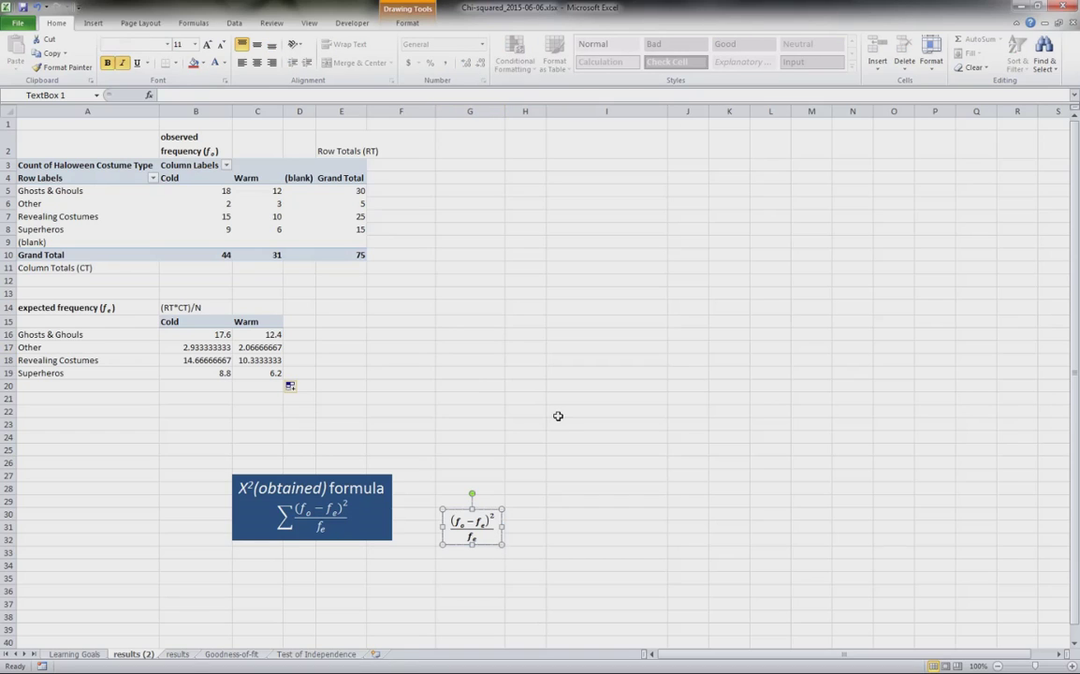
left_click_drag(38, 307, 281, 374)
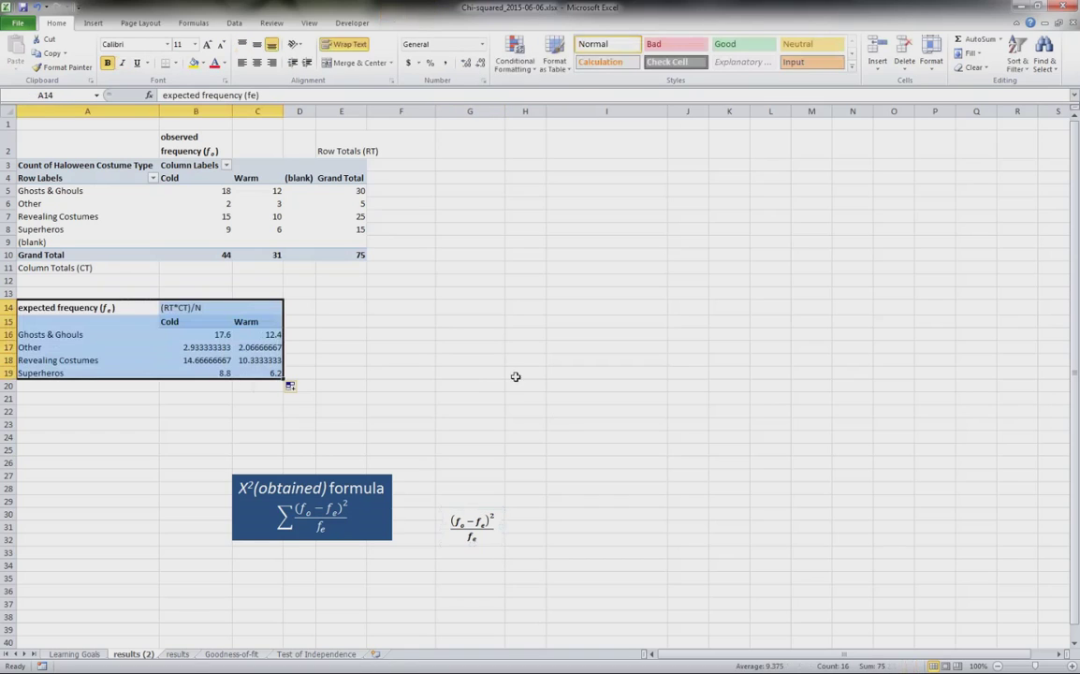
key("ctrl+c")
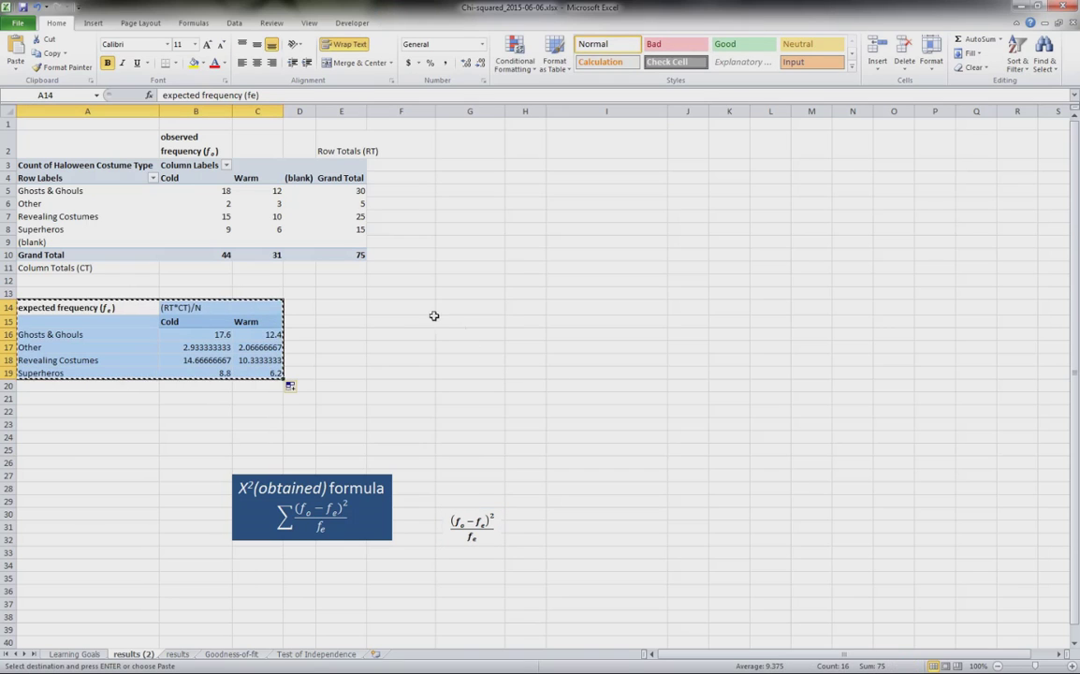
left_click(417, 309)
key("ctrl+v")
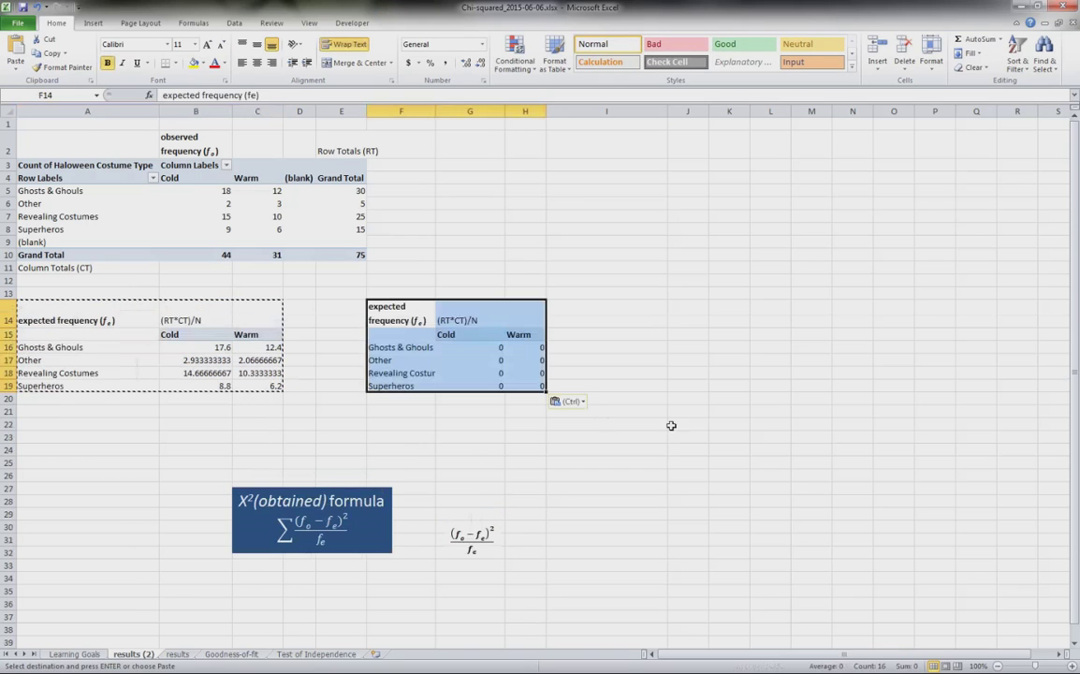
left_click(769, 347)
- Clear the label in F14 and move the (fo − fe)²/fe equation box over that cell as the copied table's heading
left_click(402, 313)
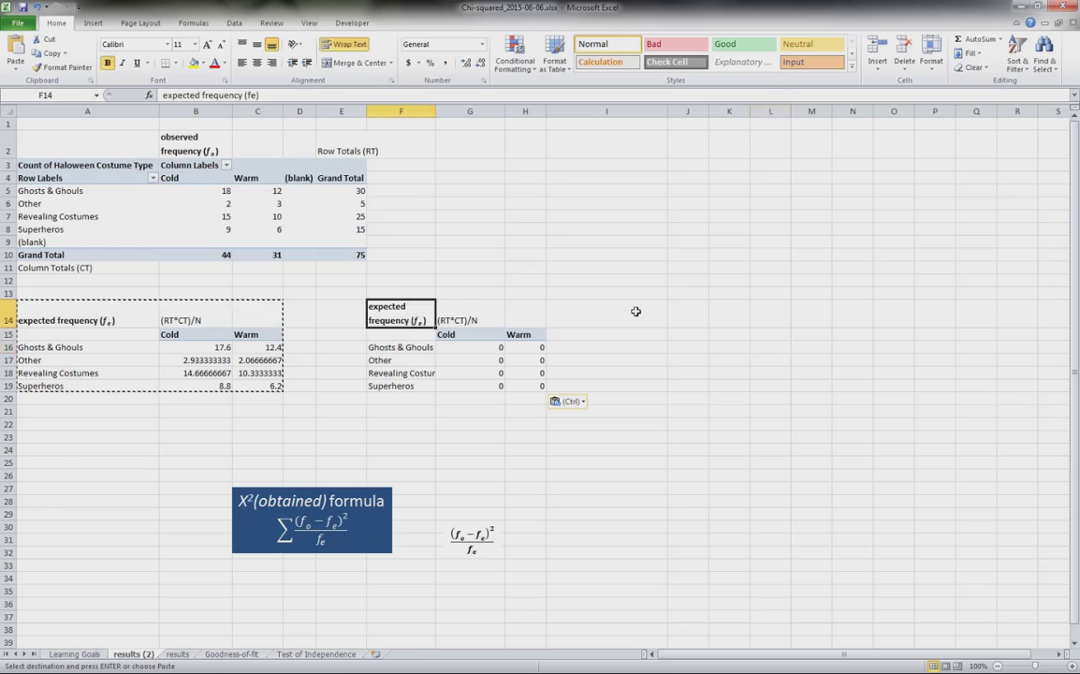
key("Delete")
left_click(471, 520)
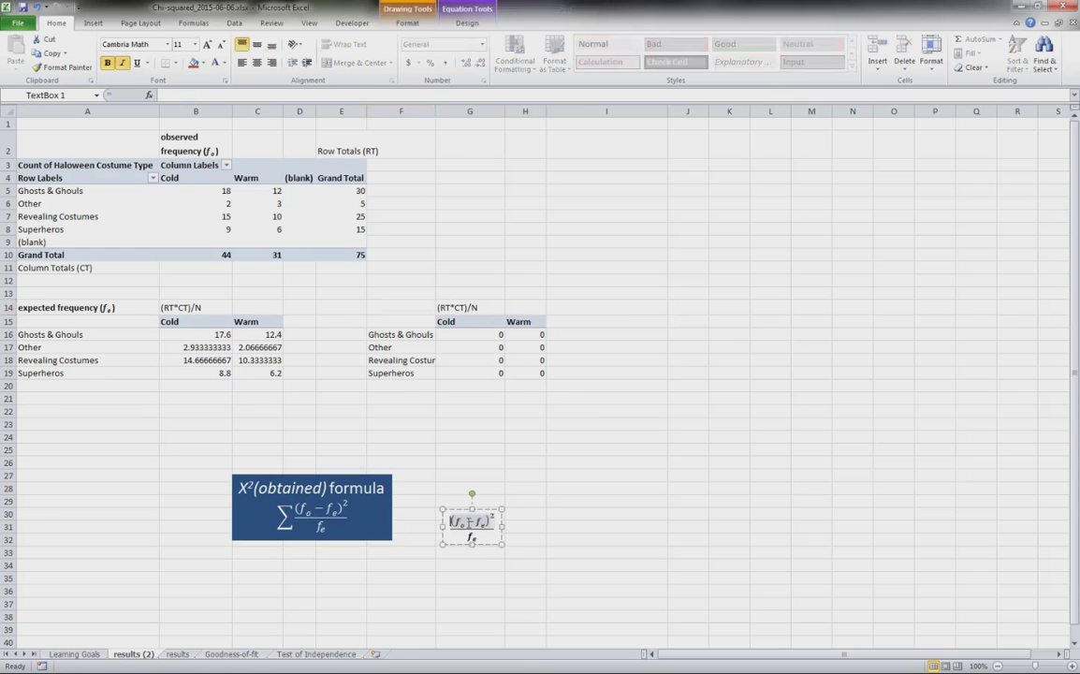
left_click_drag(471, 508, 401, 284)
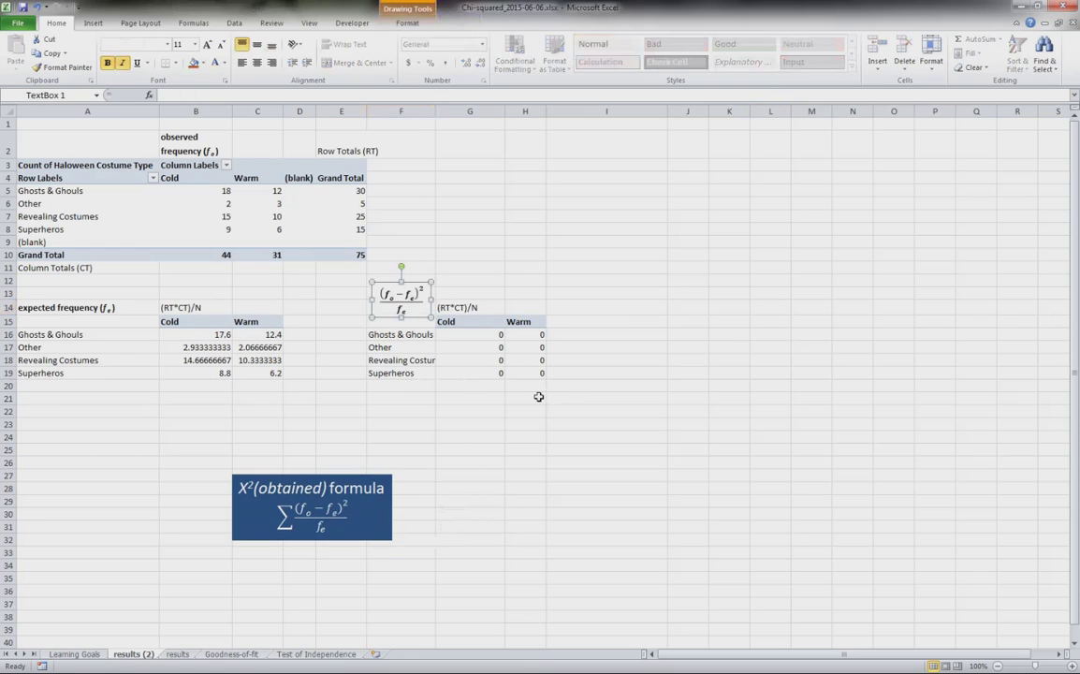
- Clear the pasted formulas in G16:H19 and autofit column F to its costume labels
left_click_drag(464, 334, 534, 377)
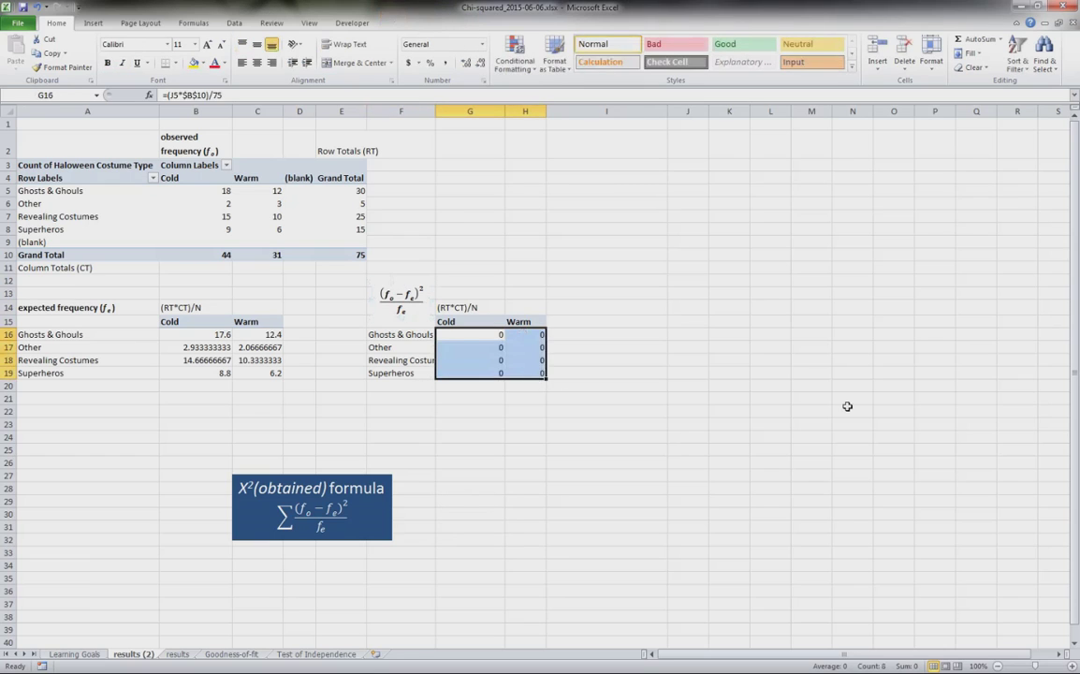
key("Delete")
left_click(811, 373)
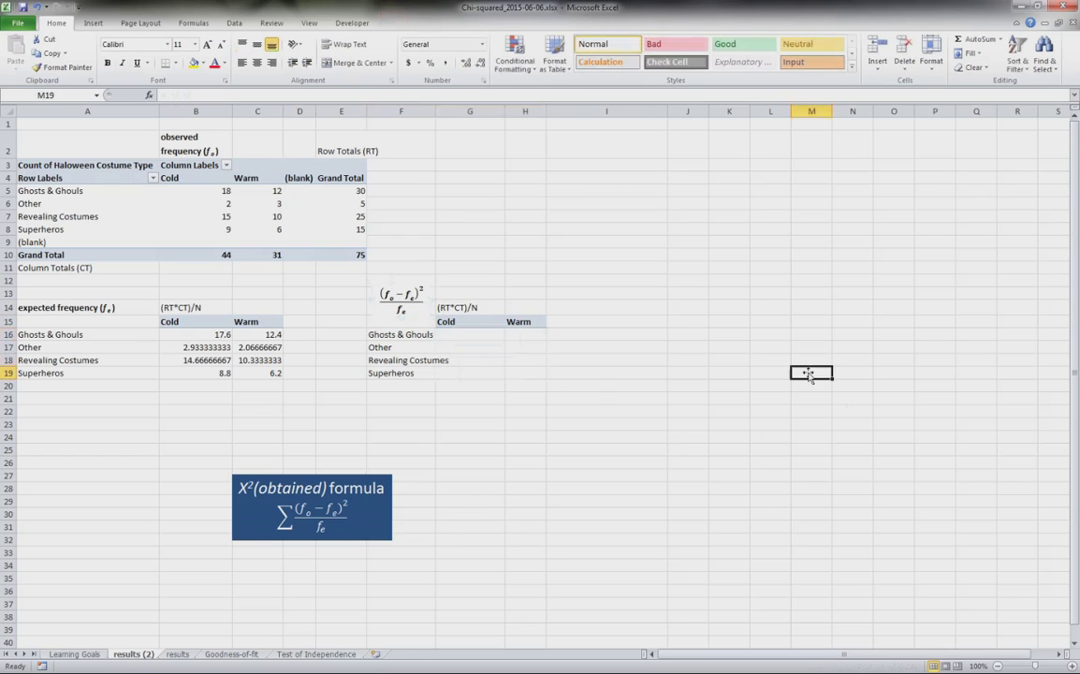
double_click(438, 116)
left_click(423, 297)
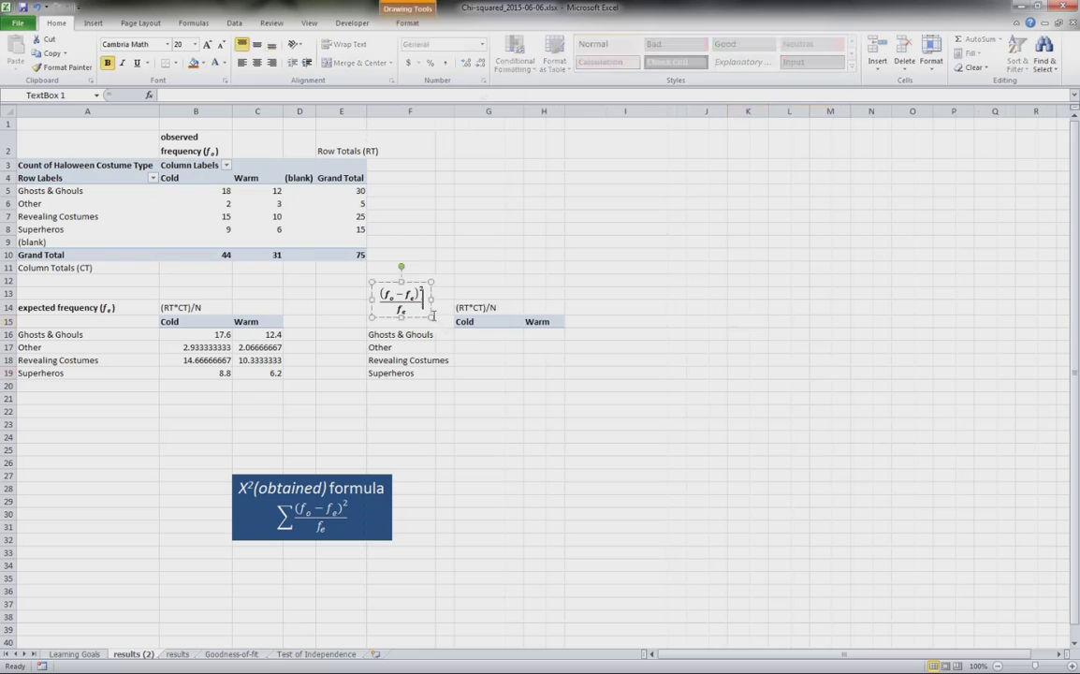
key("Escape")
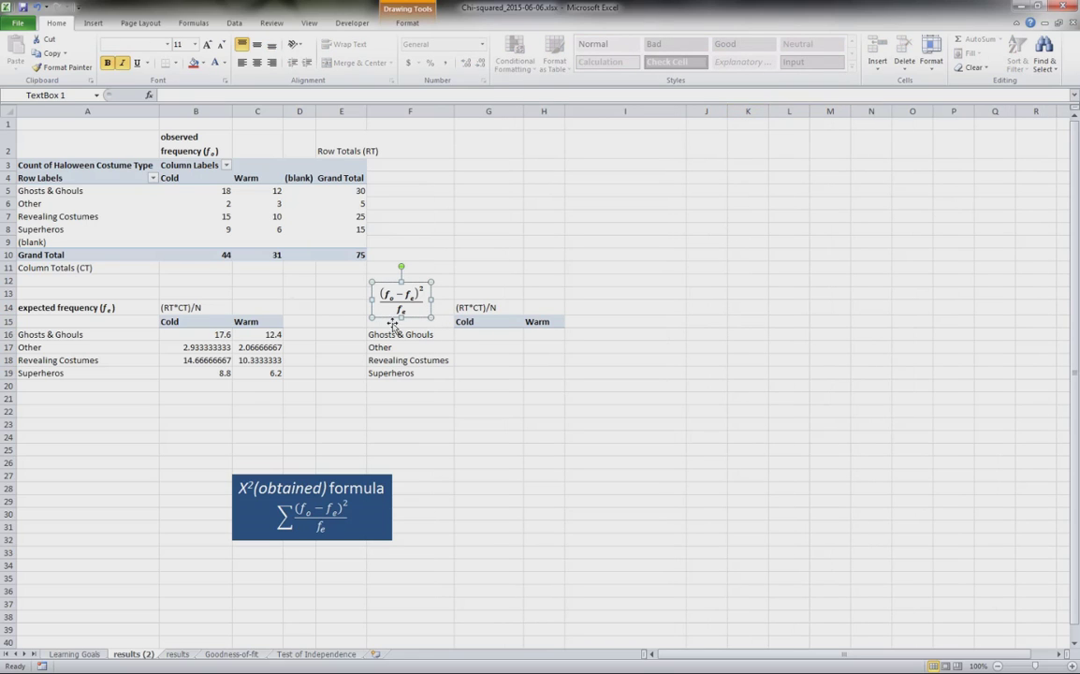
- Enter the formula =((B5-B16)*(B5-B16))/B16 in G16 for Ghosts & Ghouls in Cold weather
left_click(491, 336)
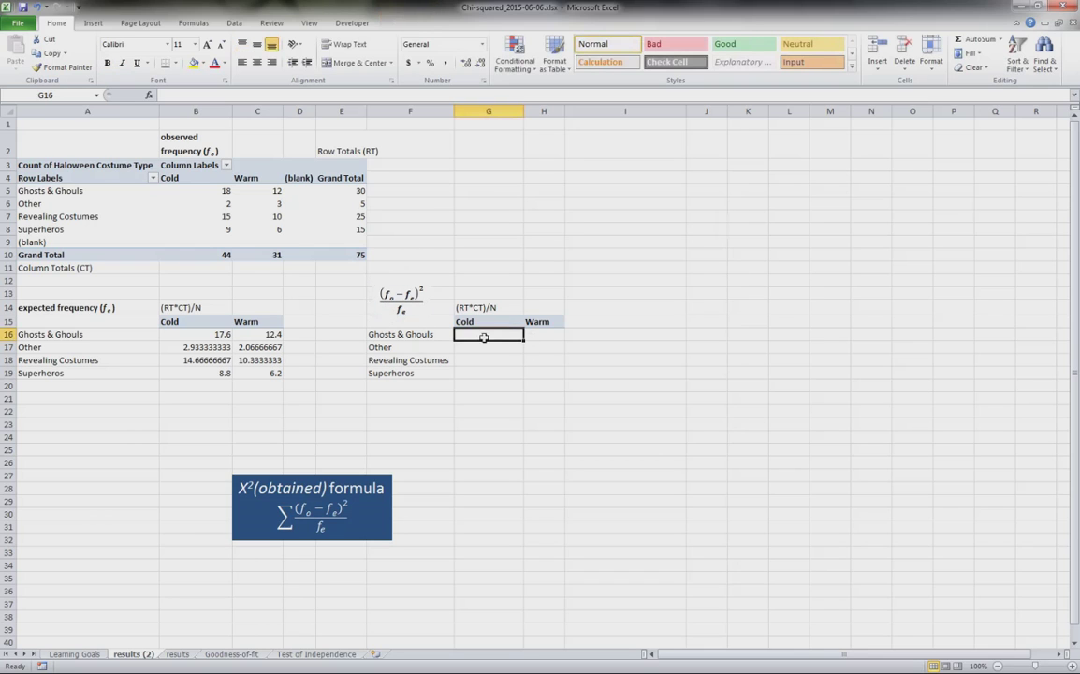
left_click(220, 336)
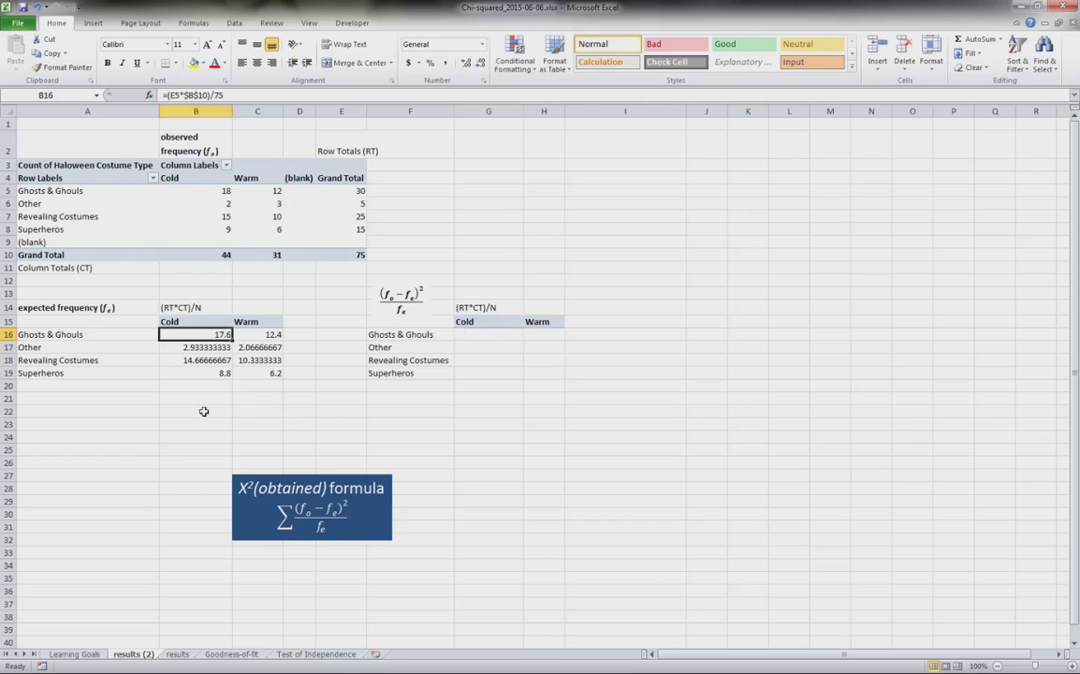
left_click(496, 336)
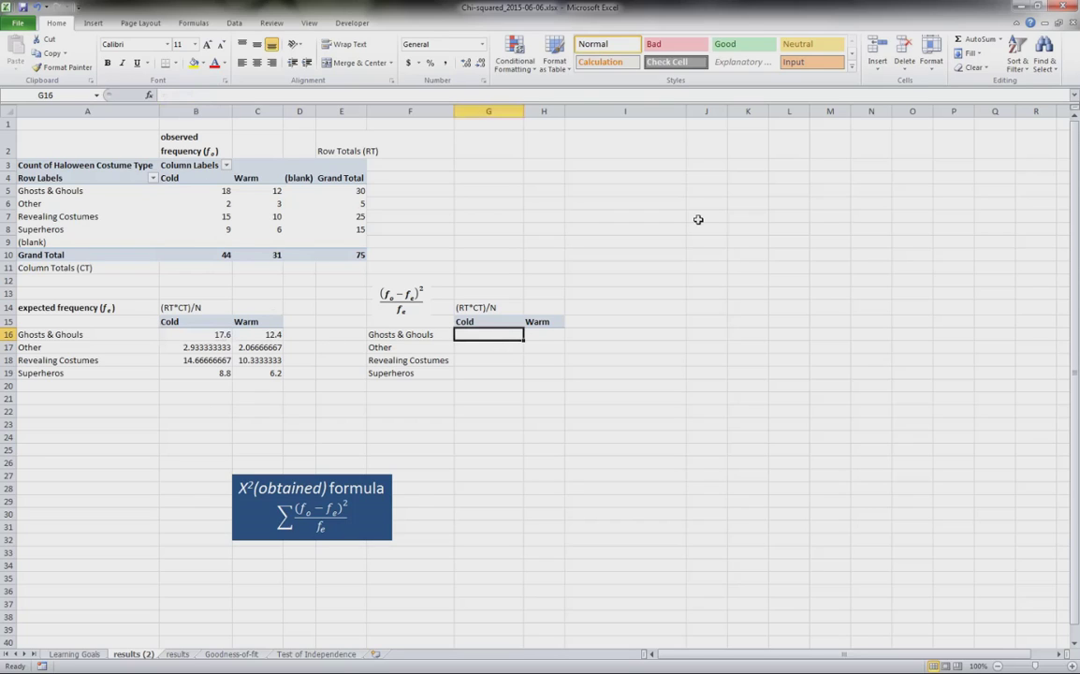
type("=")
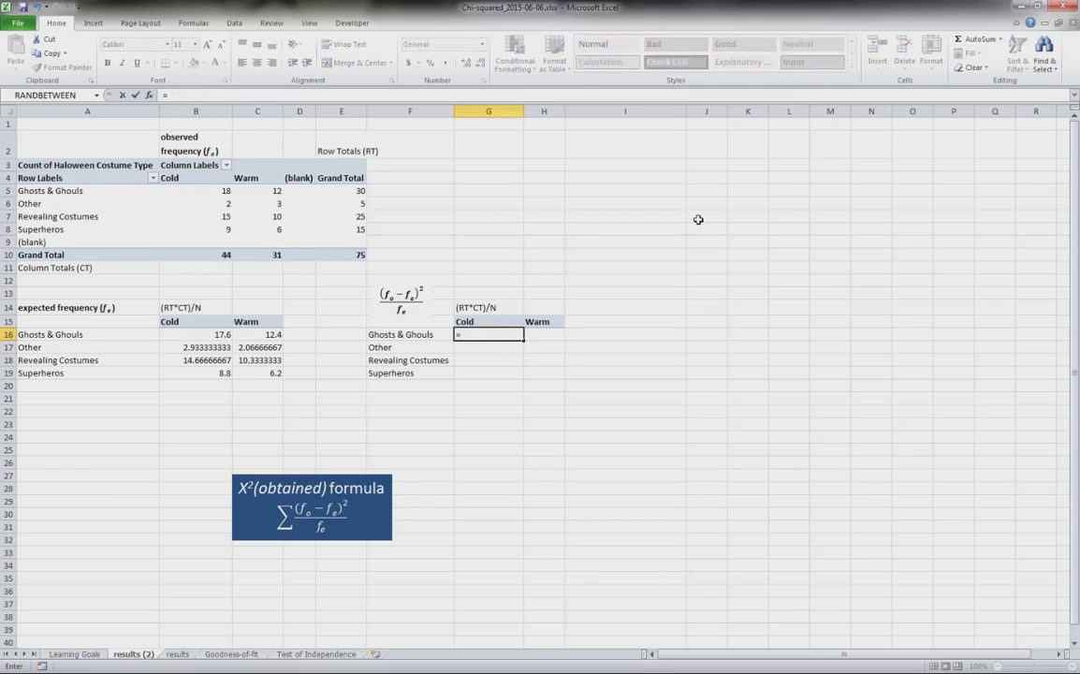
type("((")
type("B")
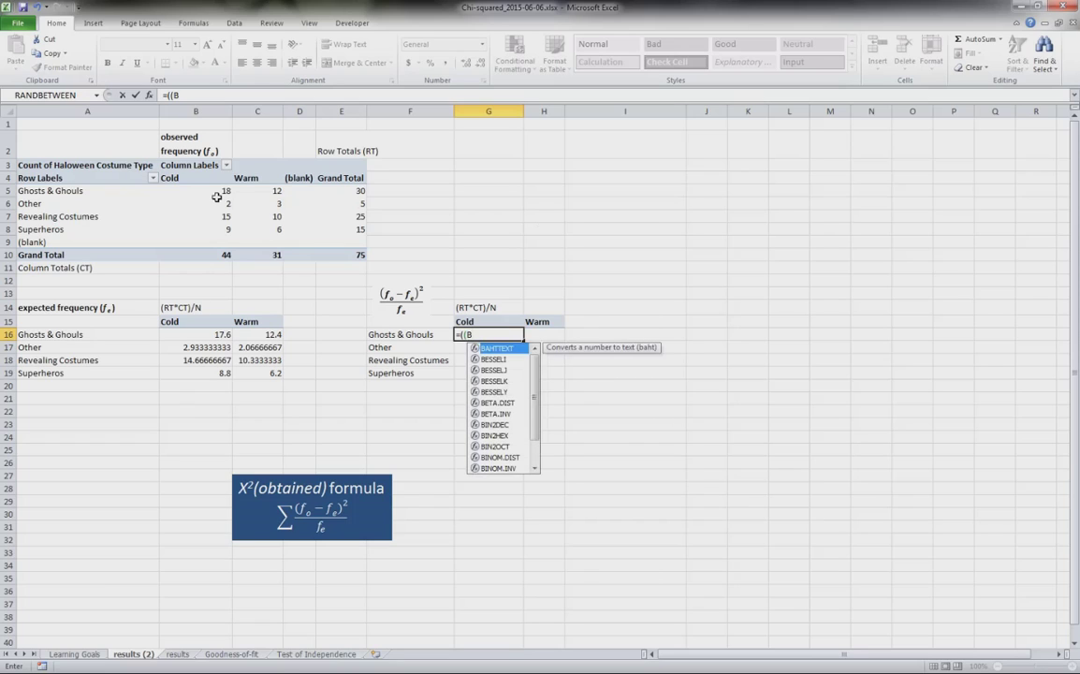
type("5")
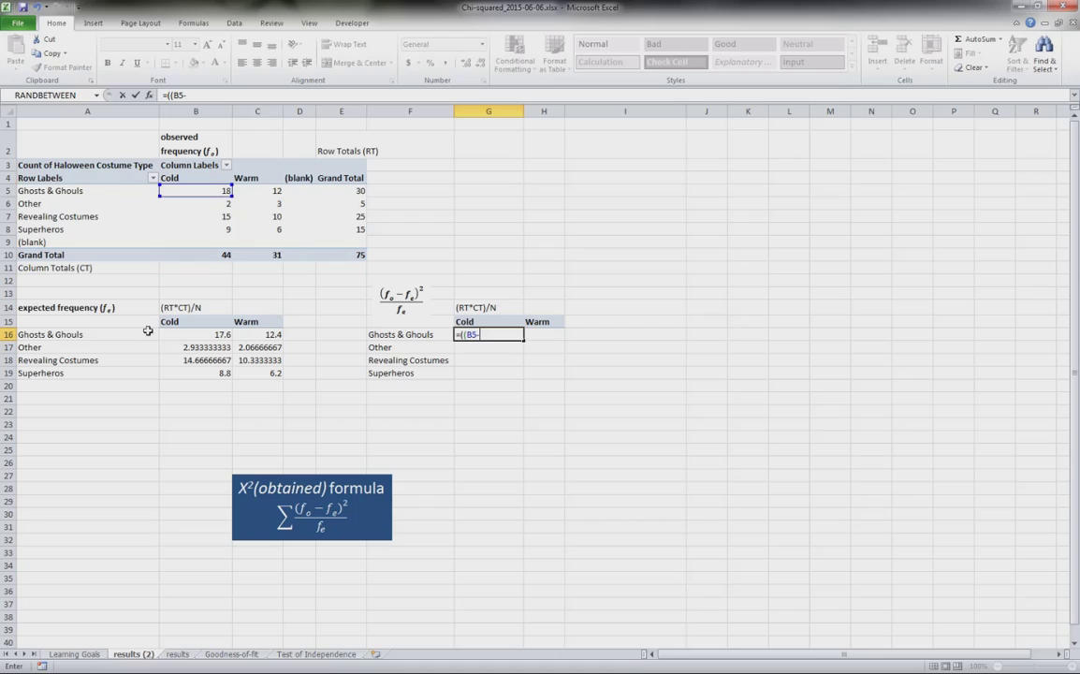
type("-")
left_click(223, 336)
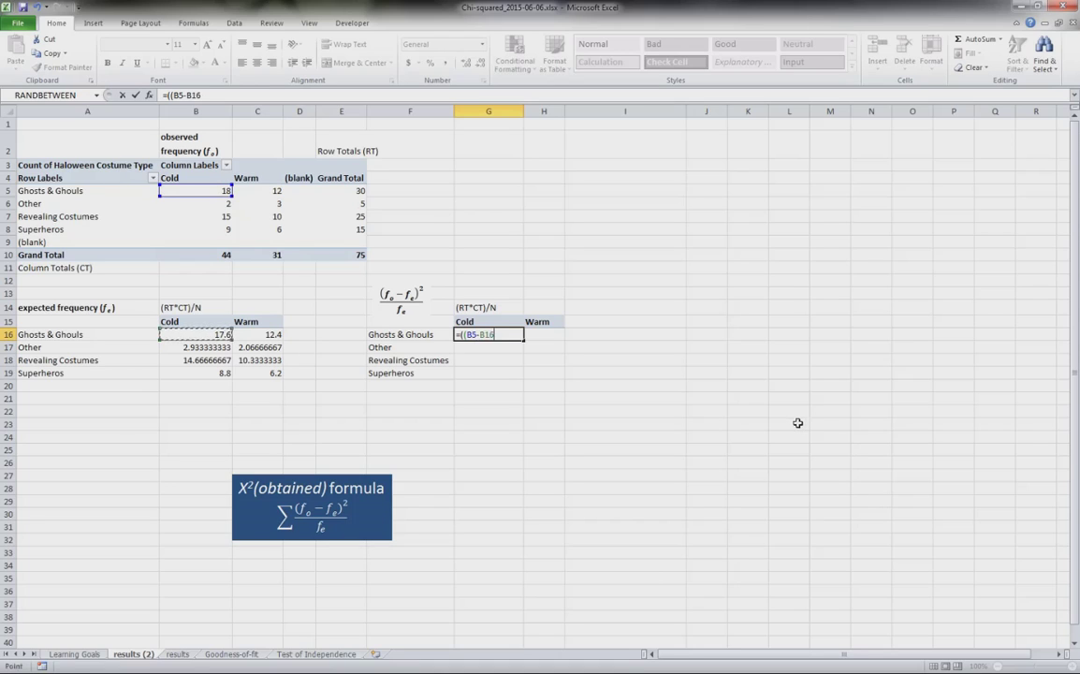
type(")")
type("*(B5-")
left_click(196, 334)
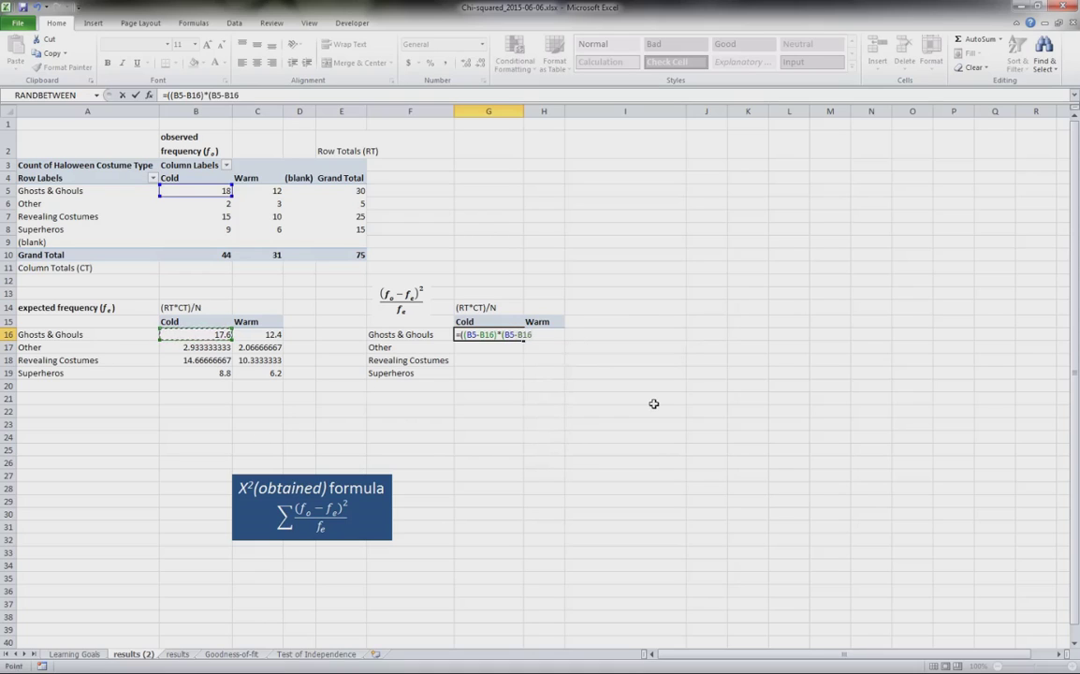
type("))/")
left_click(221, 335)
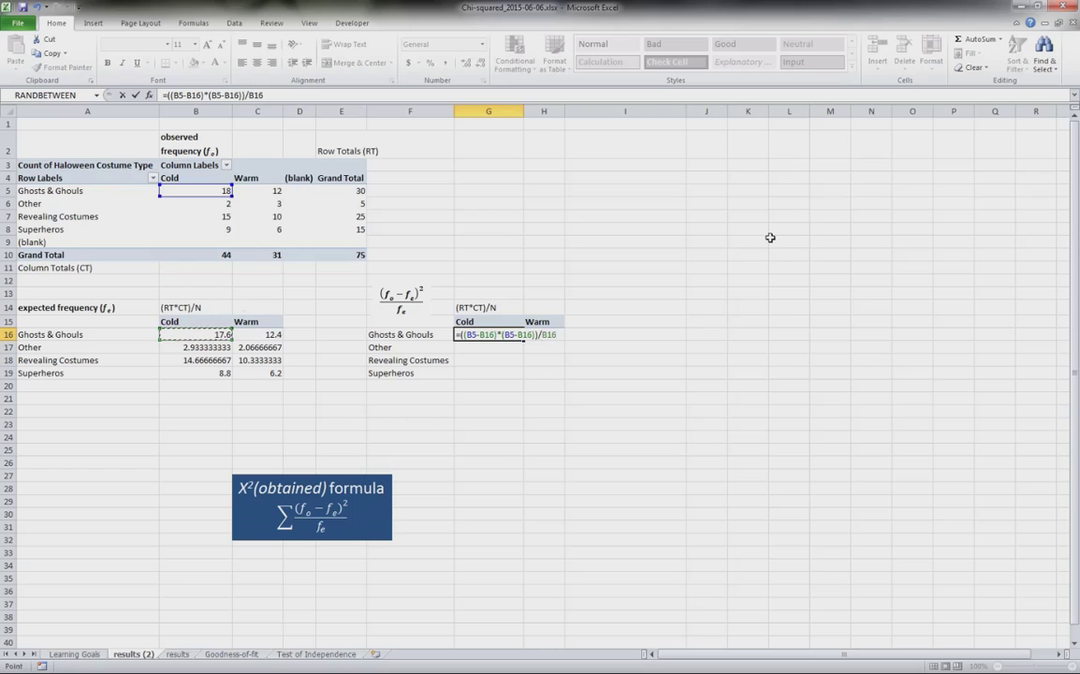
key("Return")
- Fill the G16 formula across and down to cover G16:H19
key("Up")
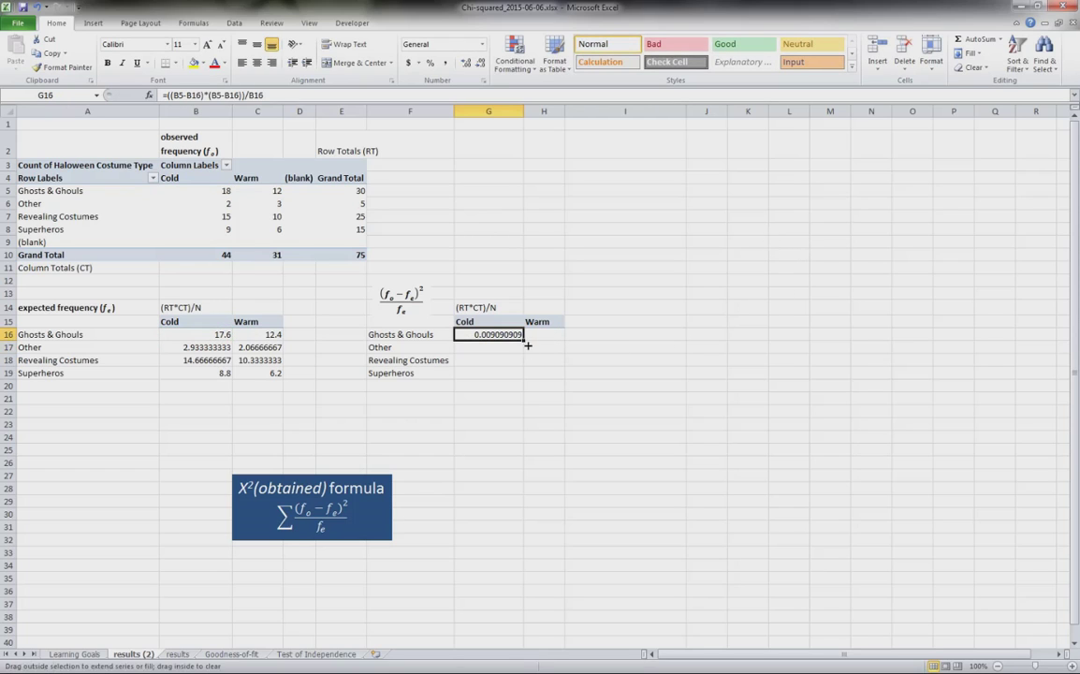
left_click_drag(526, 343, 566, 377)
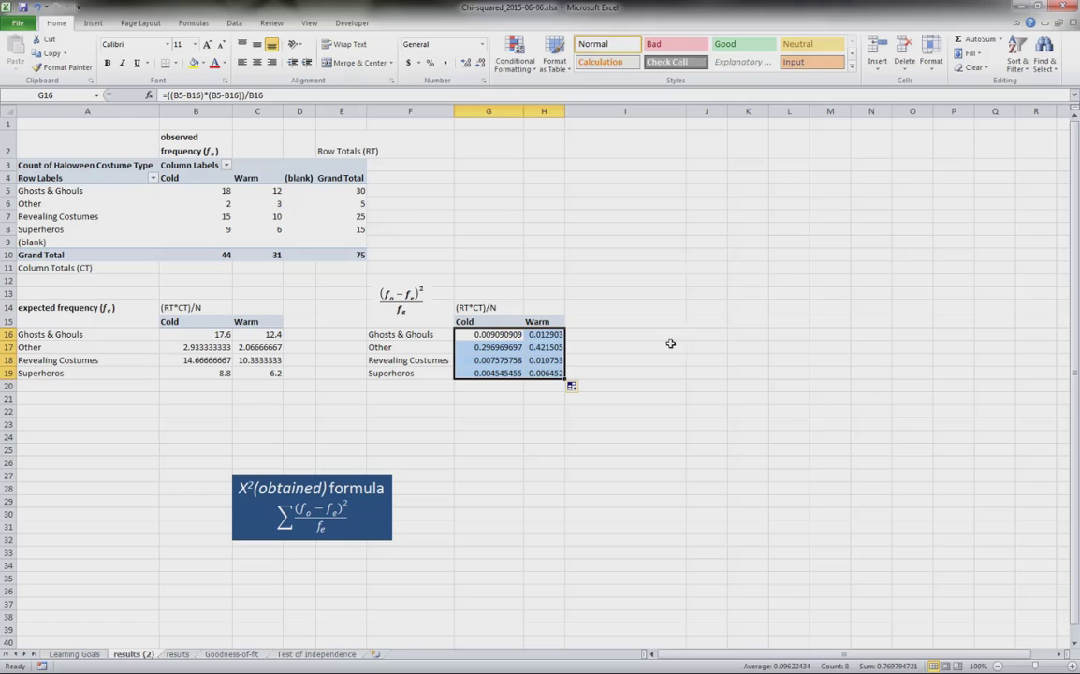
- Check which observed and expected frequency cells the filled formulas in H17, H18 and H19 reference
left_click(545, 347)
left_click(402, 96)
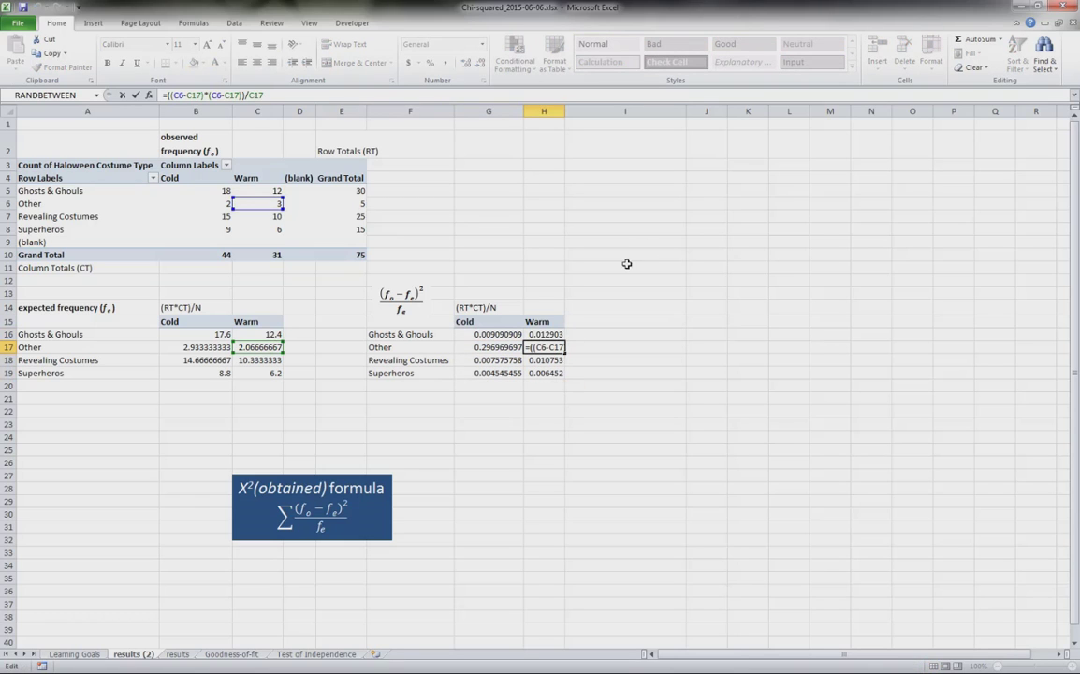
key("Return")
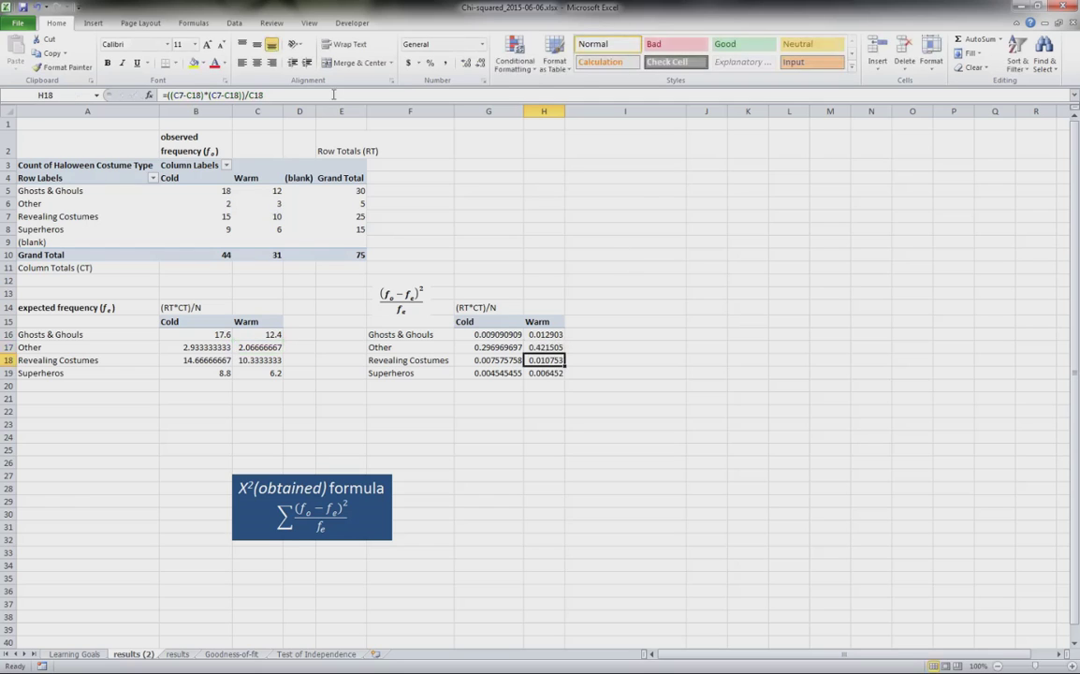
key("F2")
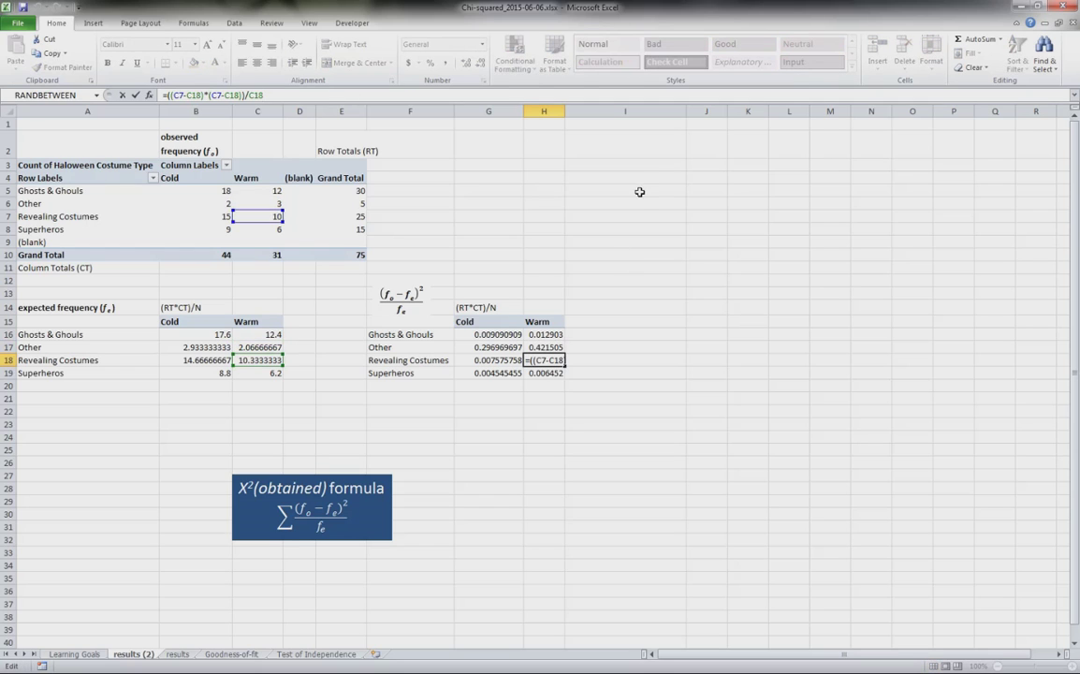
key("Return")
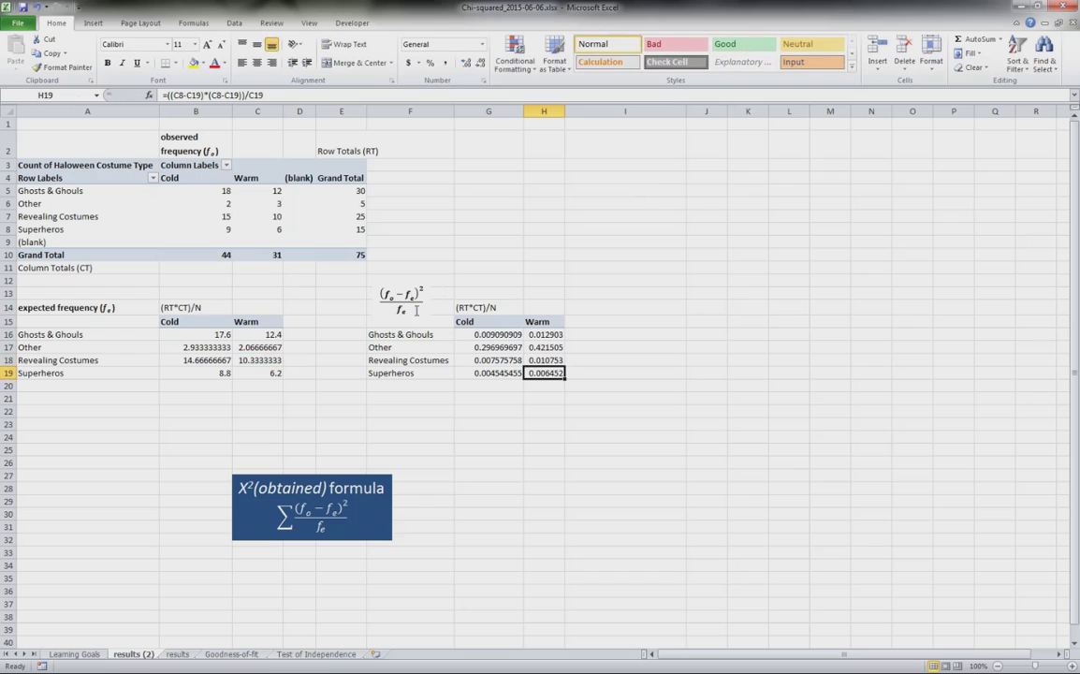
left_click(386, 287)
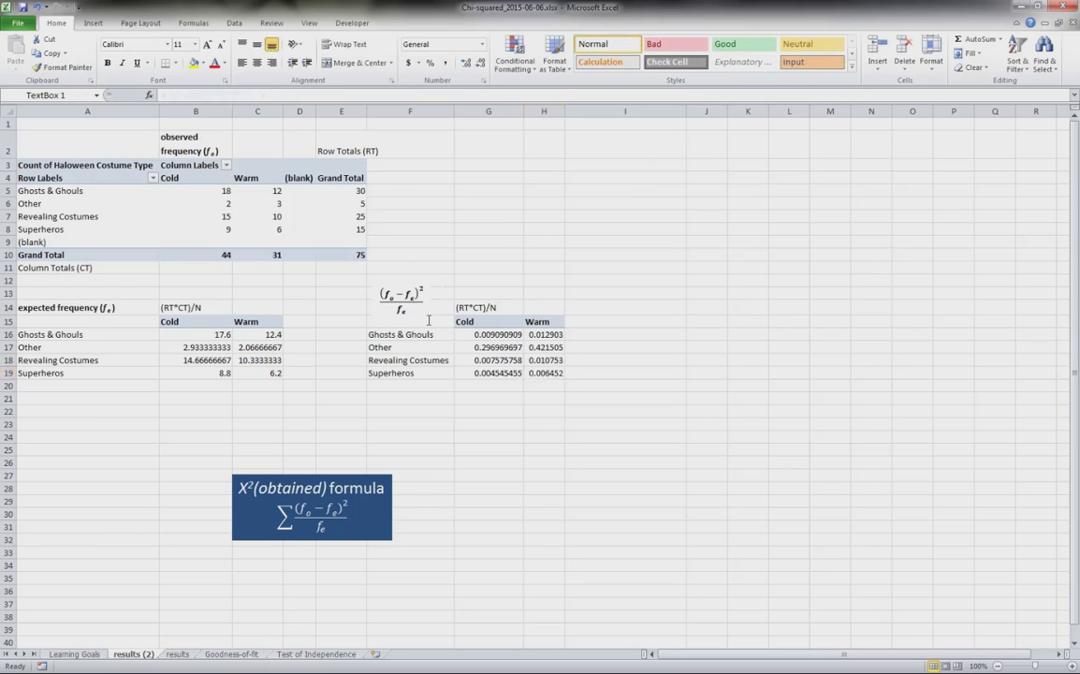
- Move the X²(obtained) formula box up beside row 26 and enter =sum(G16:H19) in F26
left_click(379, 525)
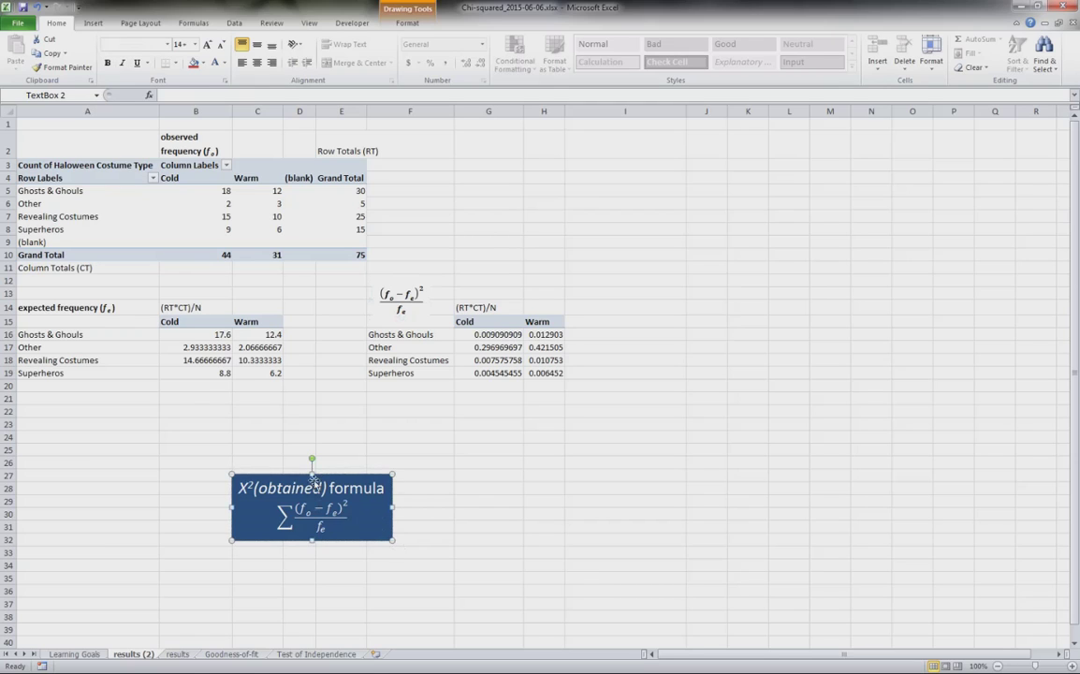
left_click_drag(320, 474, 264, 446)
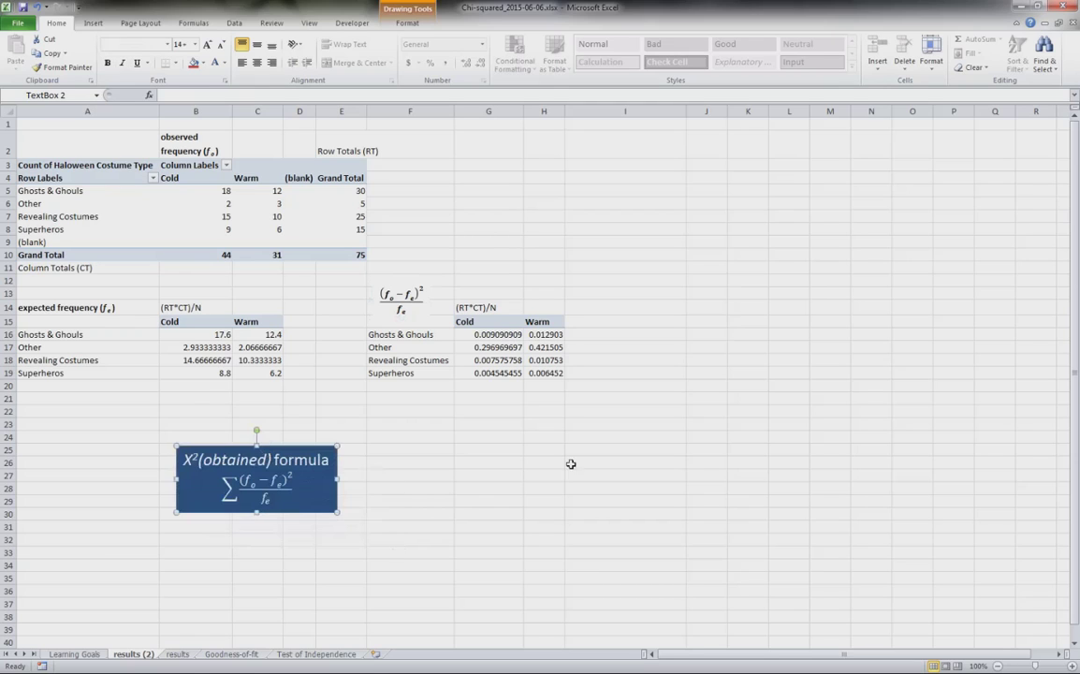
left_click(417, 462)
type("=")
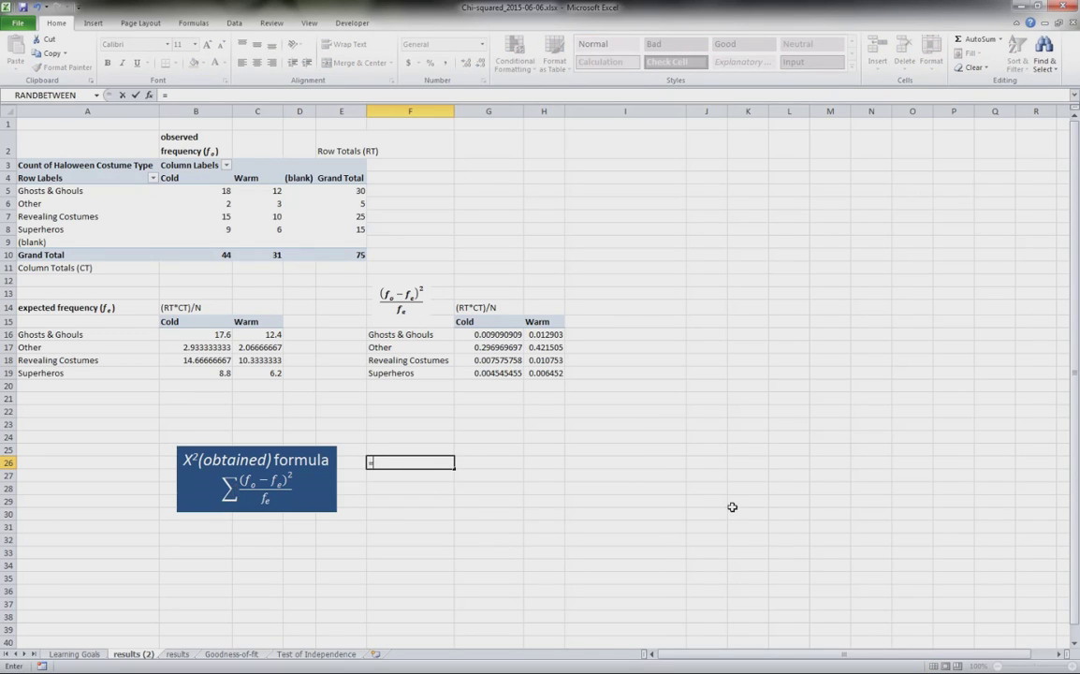
type("sum(")
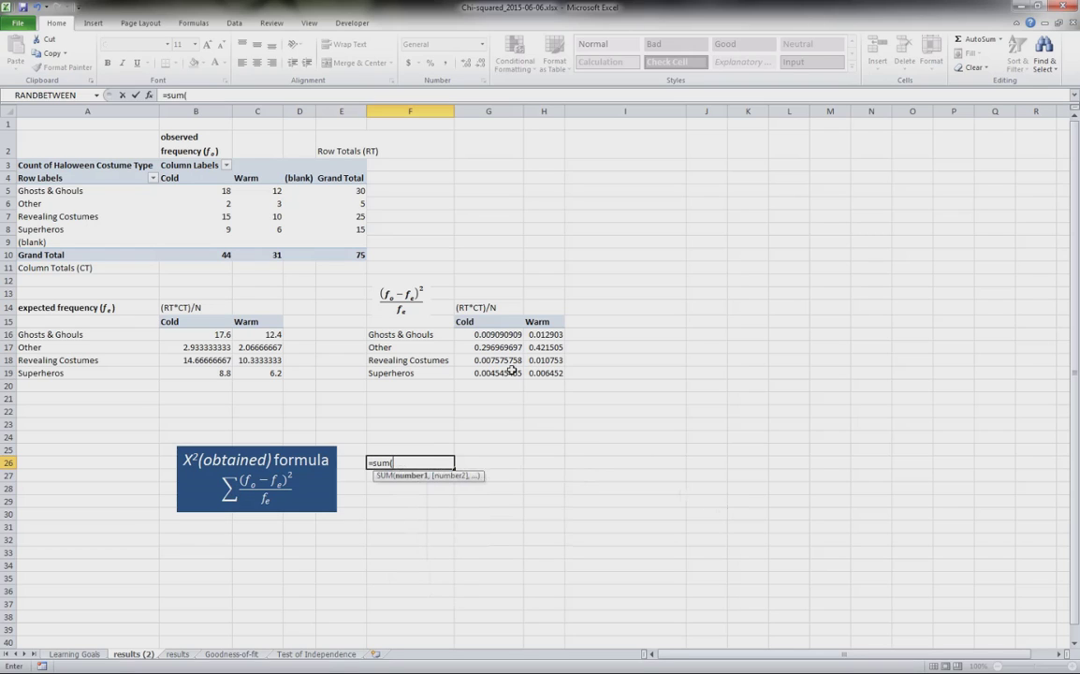
left_click_drag(463, 334, 545, 373)
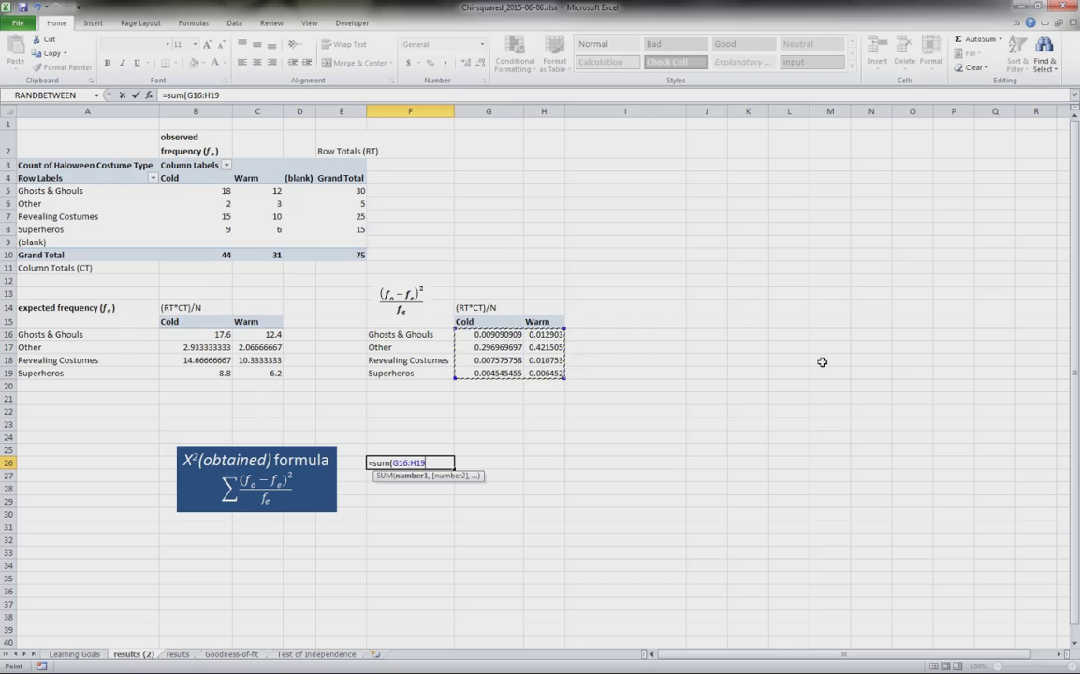
type(")")
key("Return")
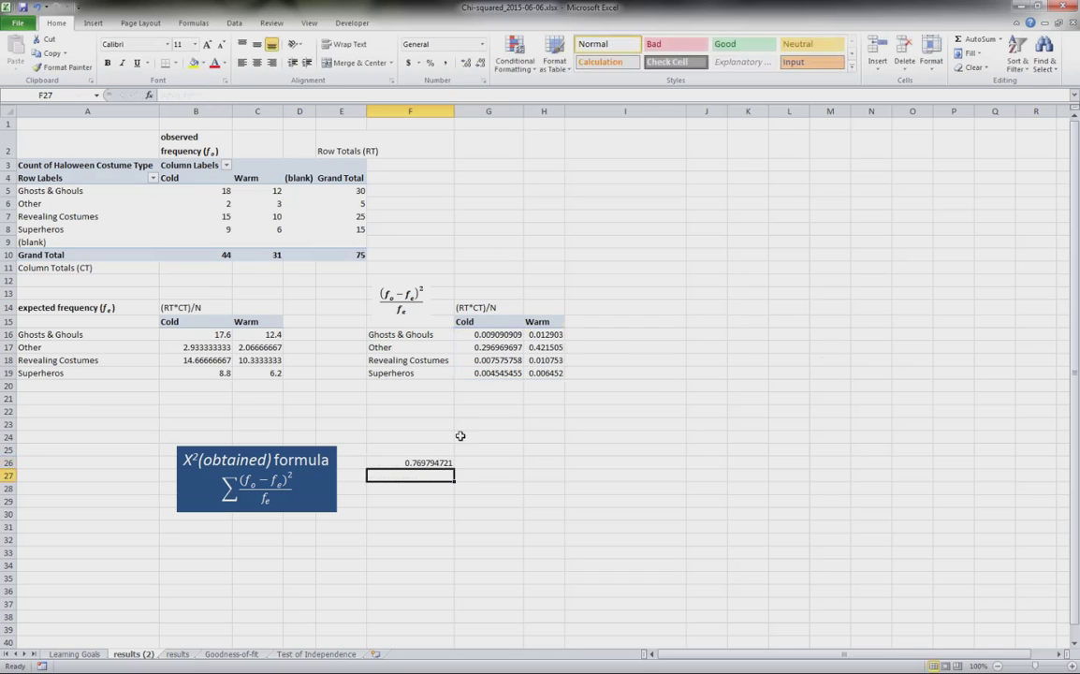
- Move the X²(obtained) formula box away from E26 to clear the cells beside the sum, and select F26
left_click(348, 462)
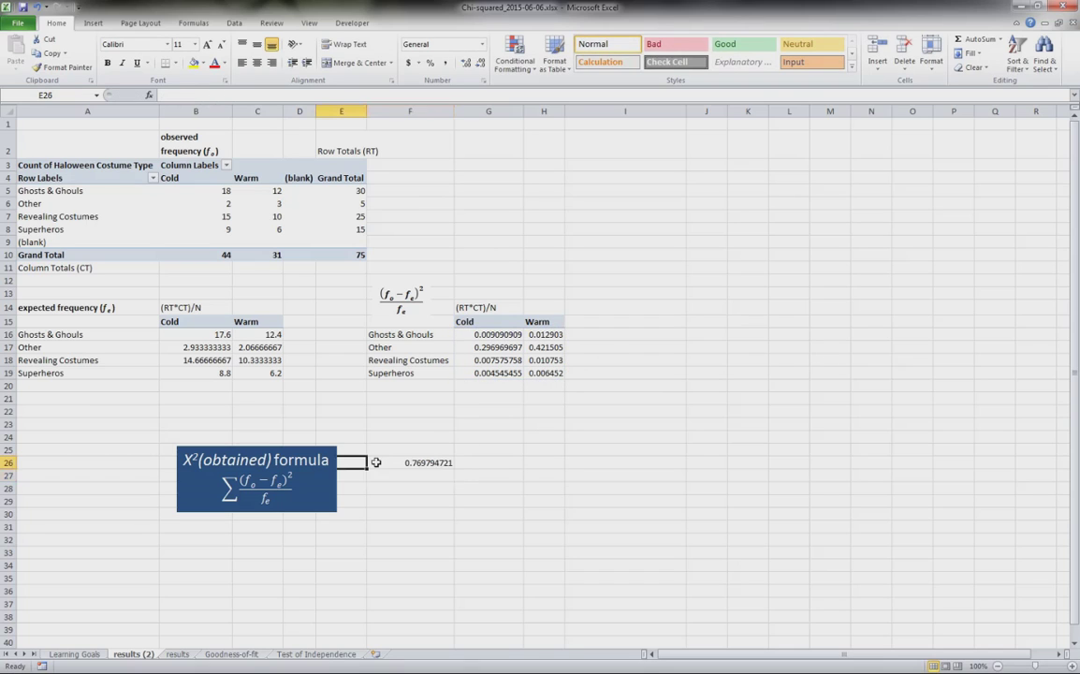
left_click(226, 450)
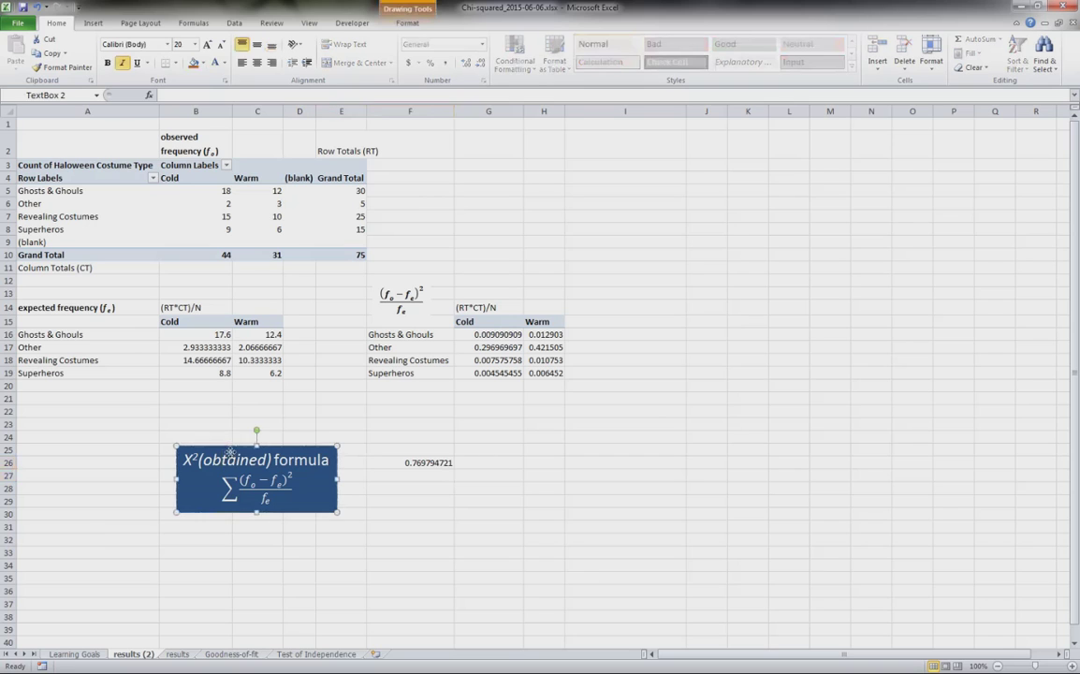
left_click_drag(210, 447, 141, 441)
left_click(341, 462)
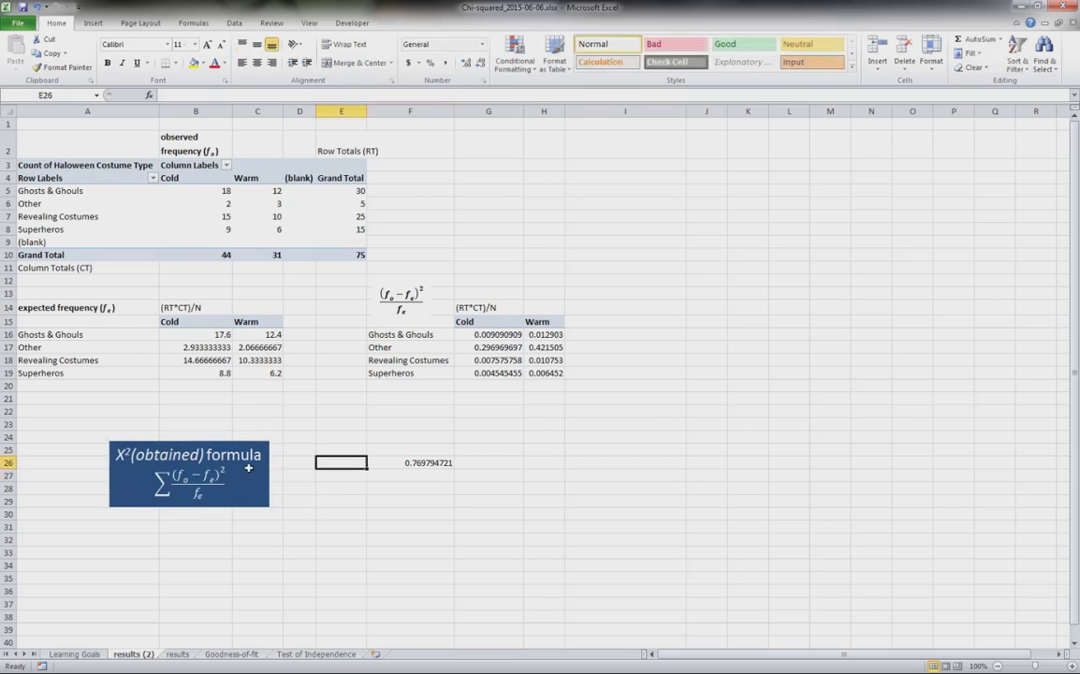
left_click(408, 463)
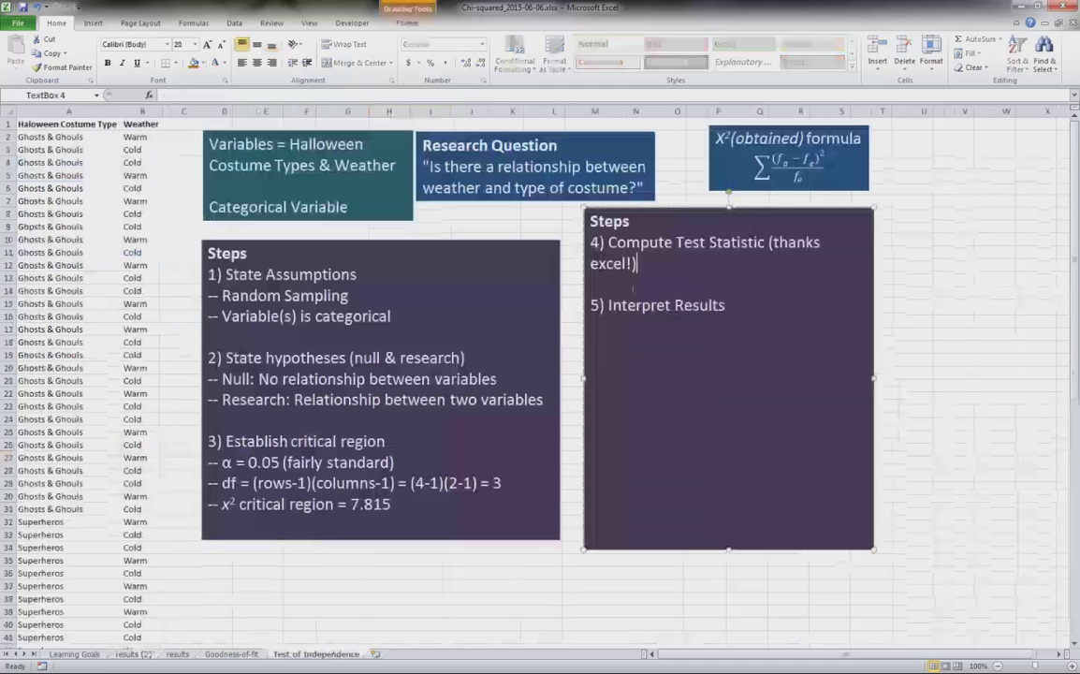
- Add a "--" line under step 4 on the Test of Independence sheet and paste X²(obtained) from the formula box into it
key("Return")
type("--")
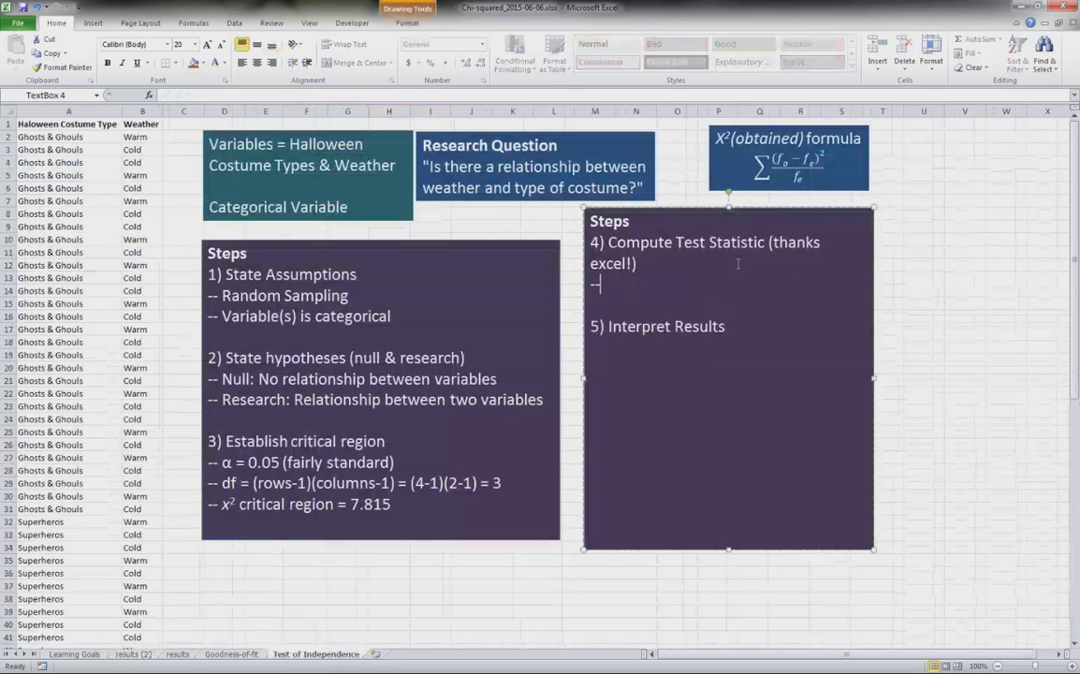
left_click_drag(715, 139, 803, 139)
key("ctrl+c")
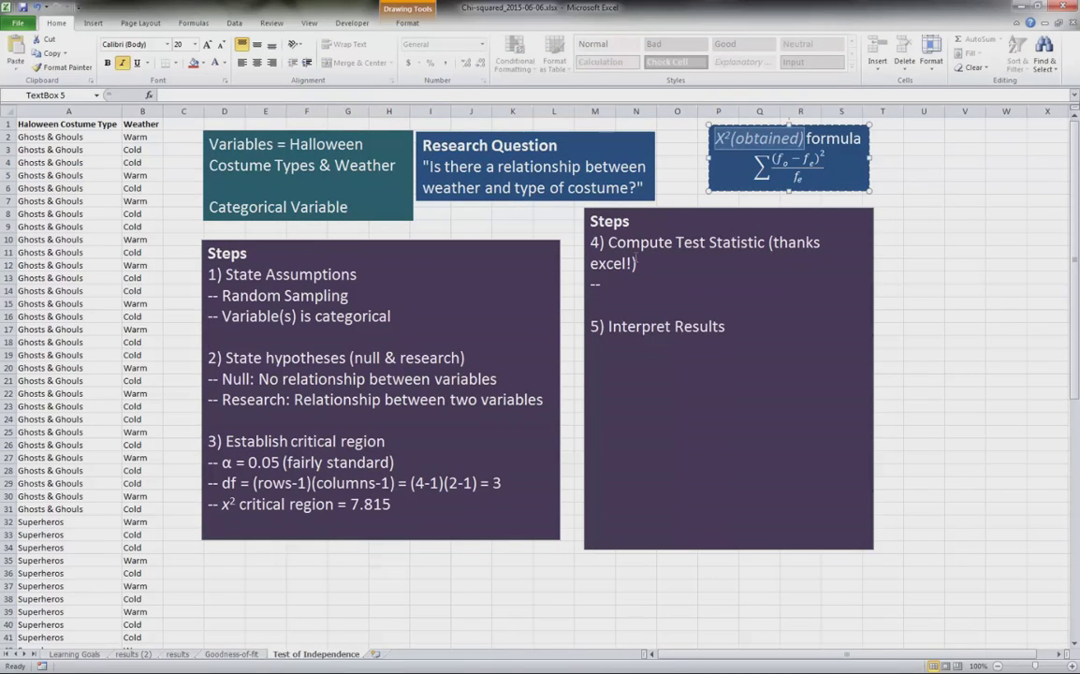
left_click(632, 284)
right_click(624, 289)
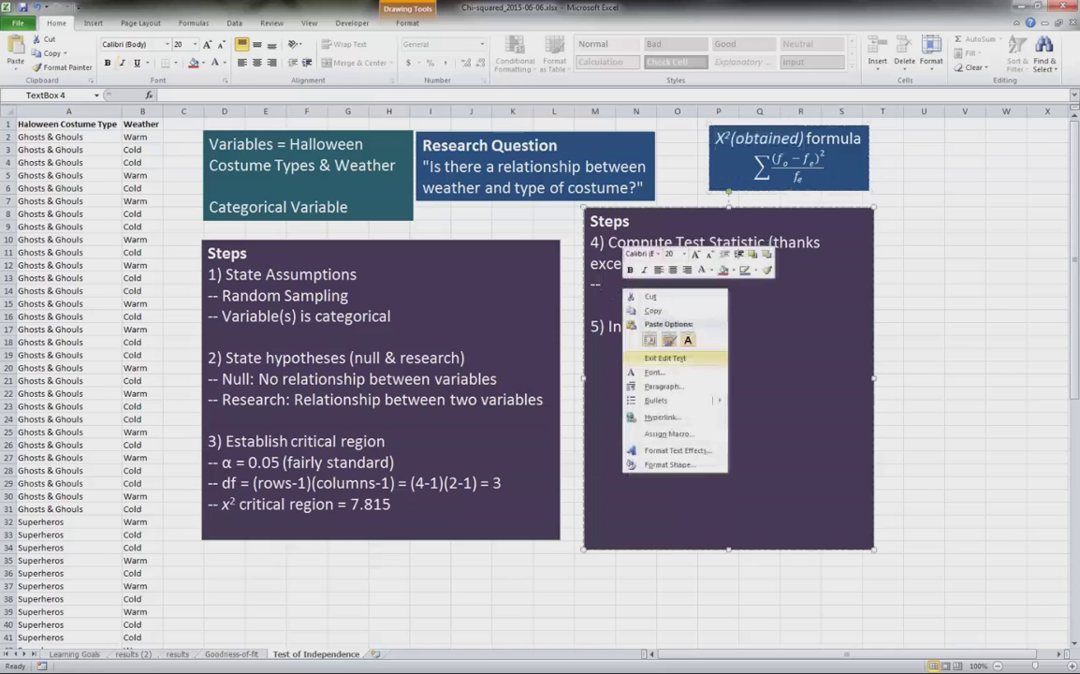
left_click(650, 340)
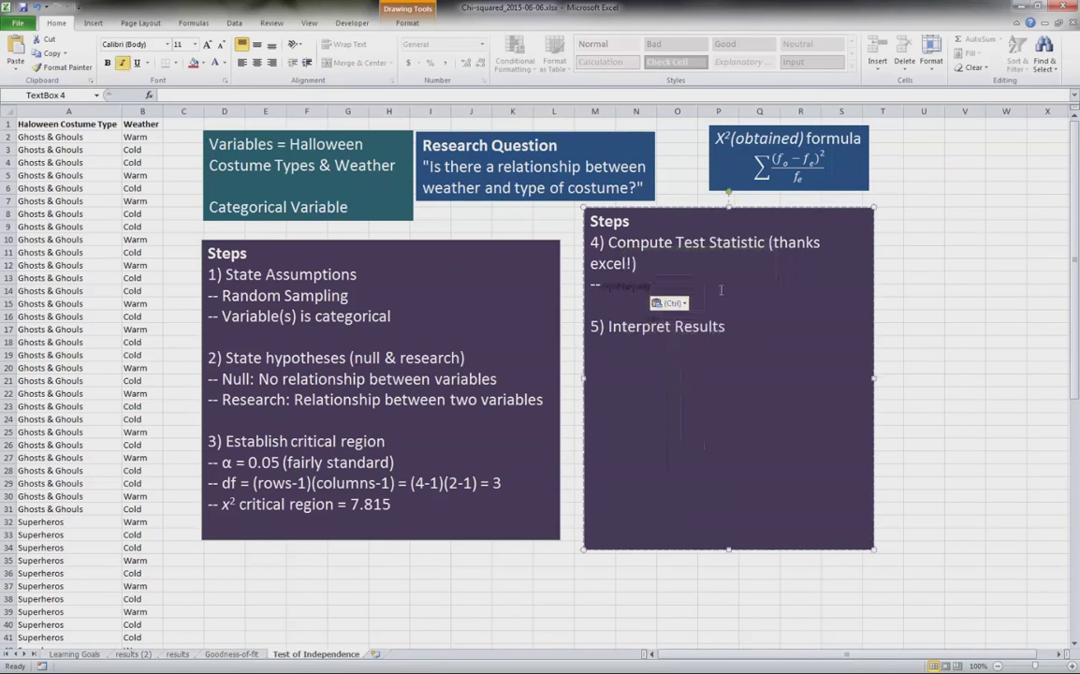
- Format the pasted X²(obtained) line under step 4 with font size 20 and white text
key("ctrl+shift+Left")
key("ctrl+shift+Left")
key("ctrl+shift+Left")
key("ctrl+shift+Left")
key("ctrl+shift+Left")
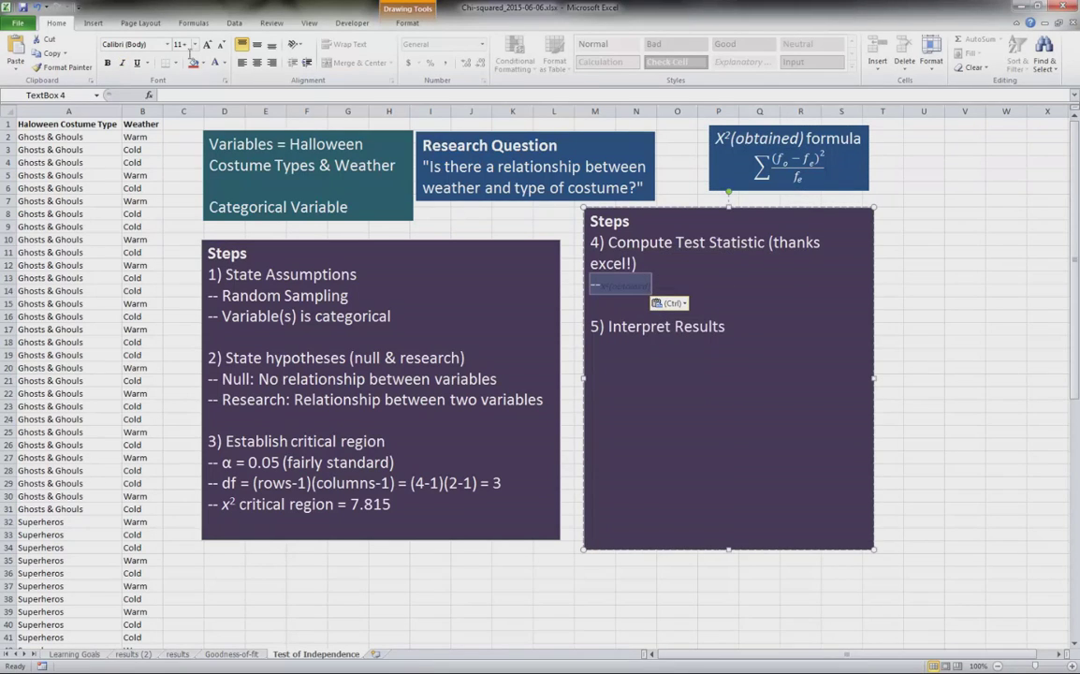
left_click(188, 48)
type("20")
key("Return")
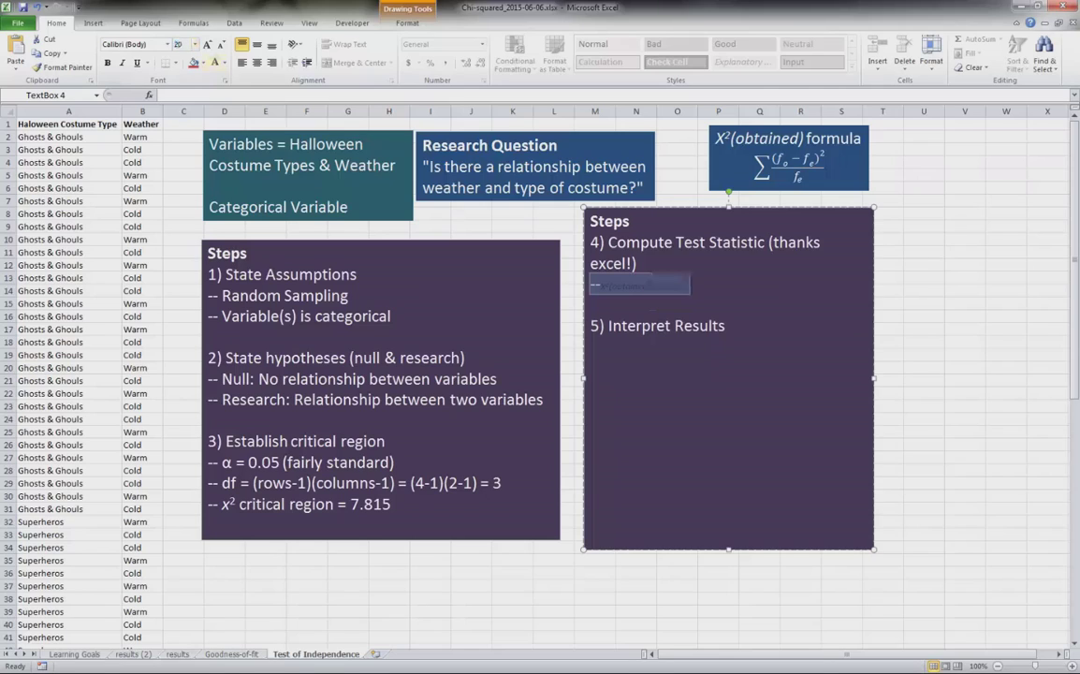
left_click(723, 292)
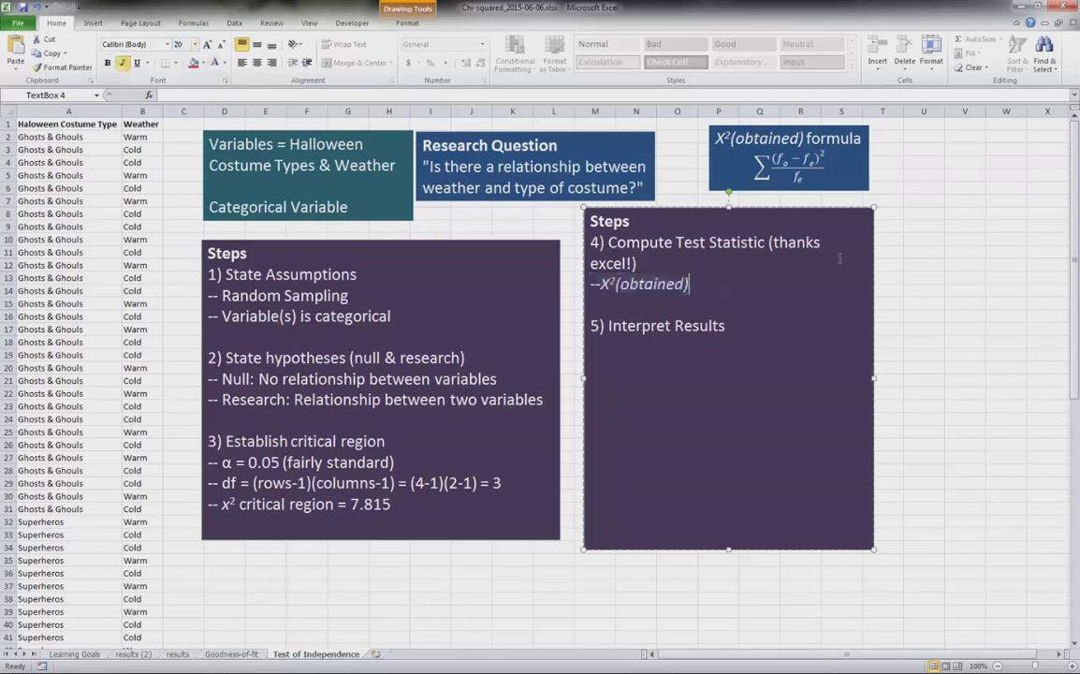